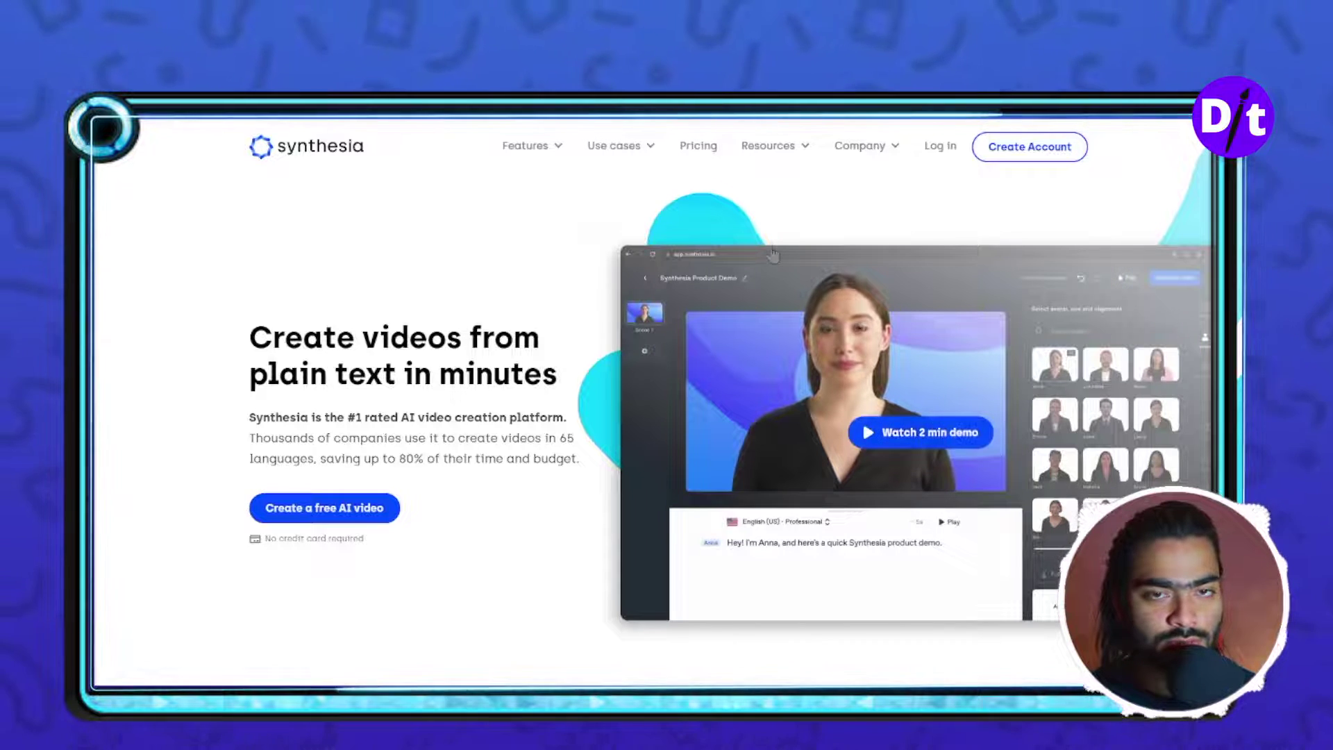
Log in from the Synthesia homepage to reach the Create new video dashboard
{"action": "scroll", "coordinate": [772, 253], "scroll_direction": "down", "scroll_amount": 5}
{"action": "scroll", "coordinate": [771, 253], "scroll_direction": "up", "scroll_amount": 5}
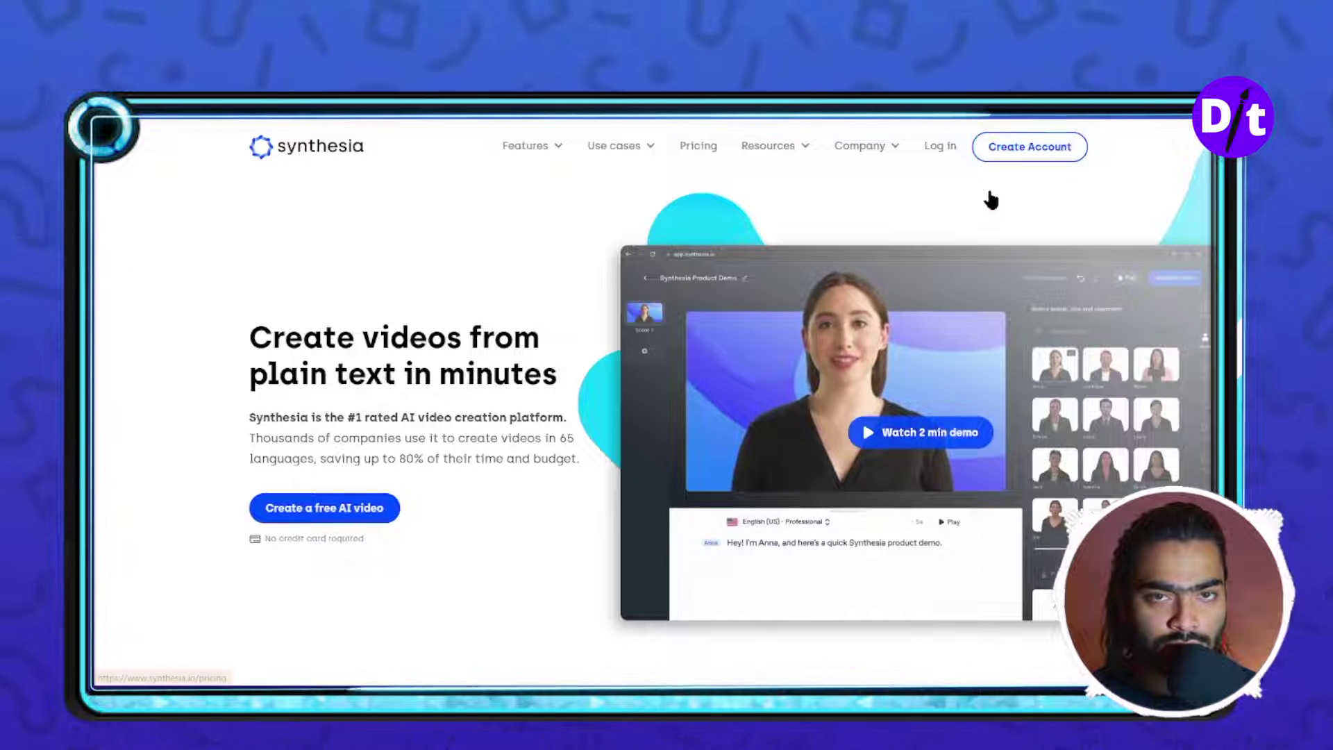
{"action": "left_click", "coordinate": [939, 147]}
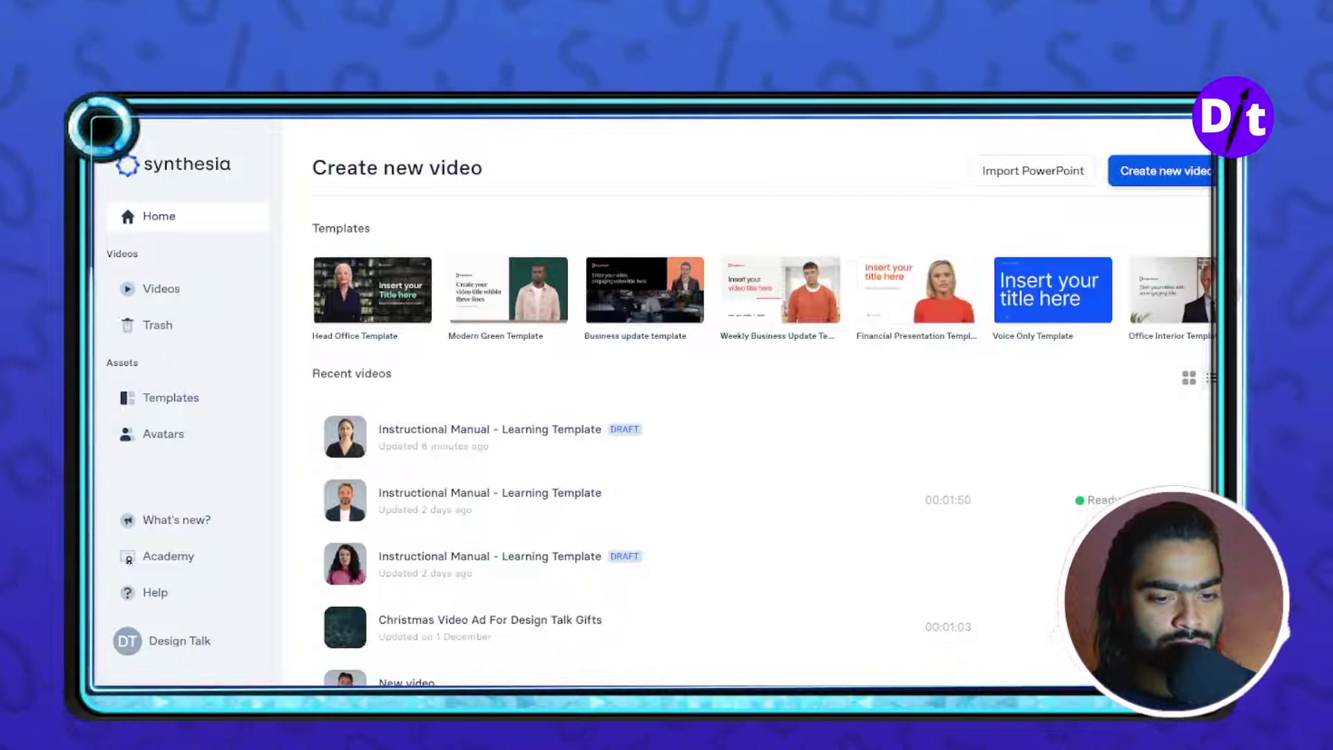
Advance the dashboard template carousel three times to see more templates
{"action": "left_click", "coordinate": [1215, 290]}
{"action": "left_click", "coordinate": [1216, 290]}
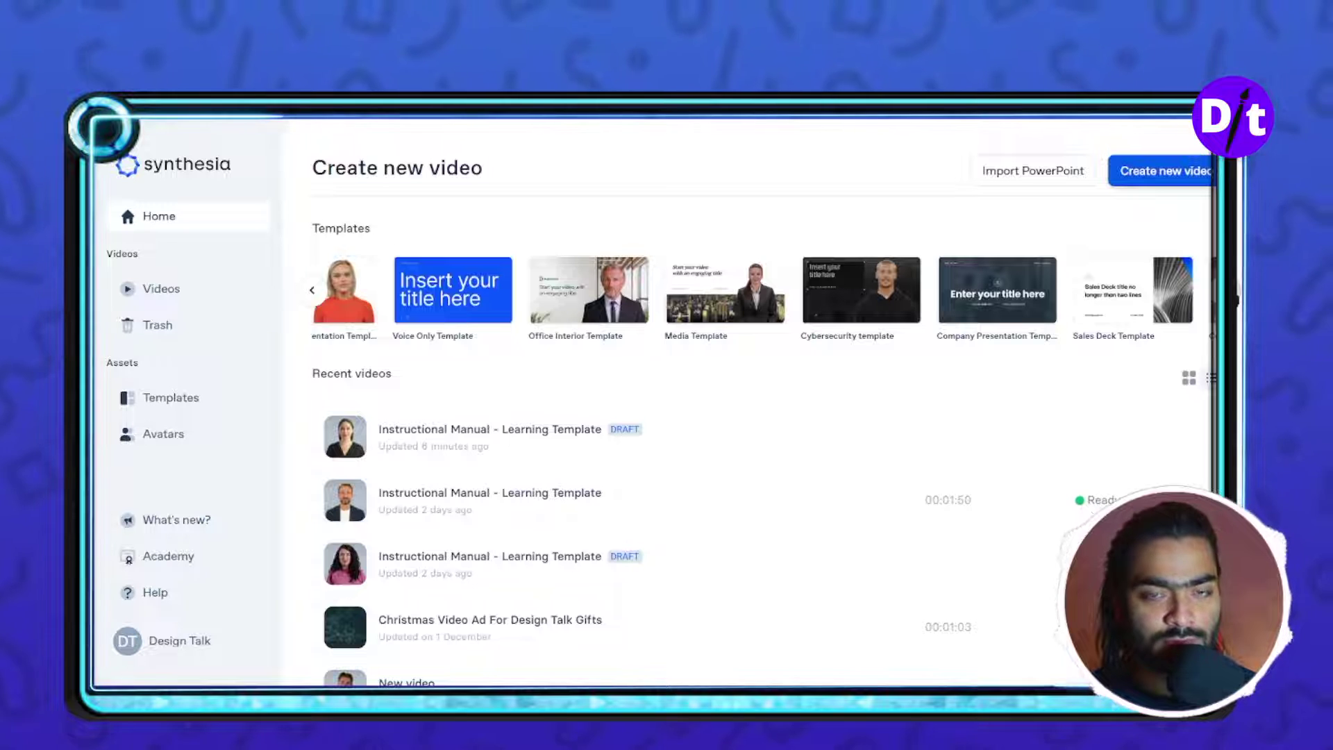
{"action": "left_click", "coordinate": [1216, 290]}
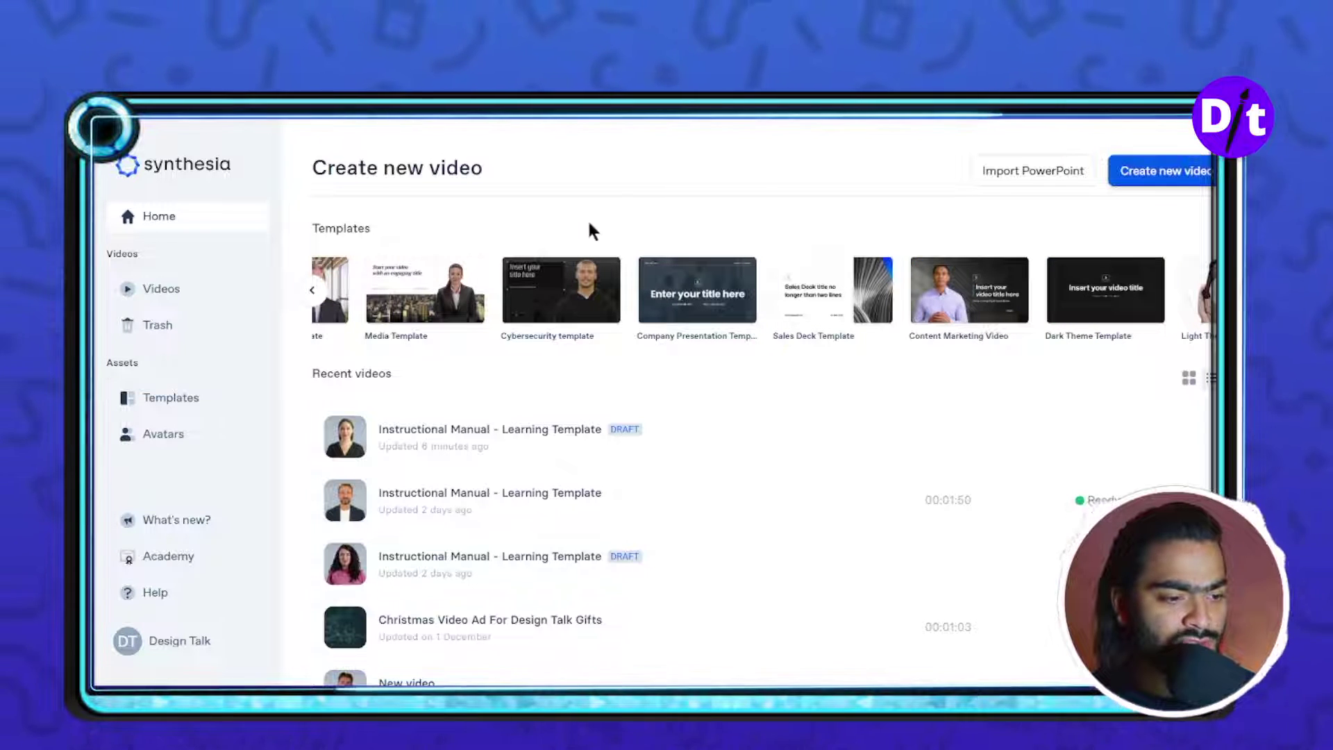
Open the full Templates library and scroll down through the featured template grid
{"action": "left_click", "coordinate": [218, 401]}
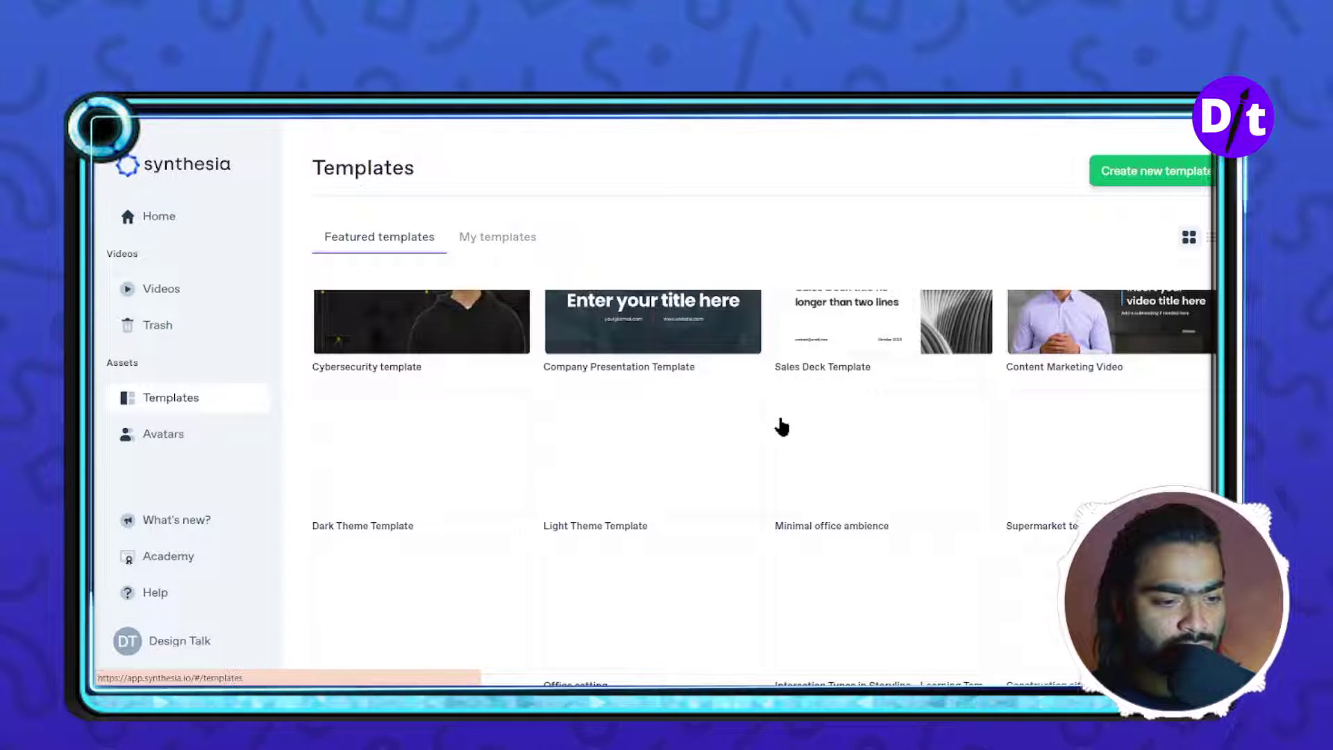
{"action": "scroll", "coordinate": [781, 427], "scroll_direction": "down", "scroll_amount": 1}
{"action": "scroll", "coordinate": [894, 423], "scroll_direction": "down", "scroll_amount": 1}
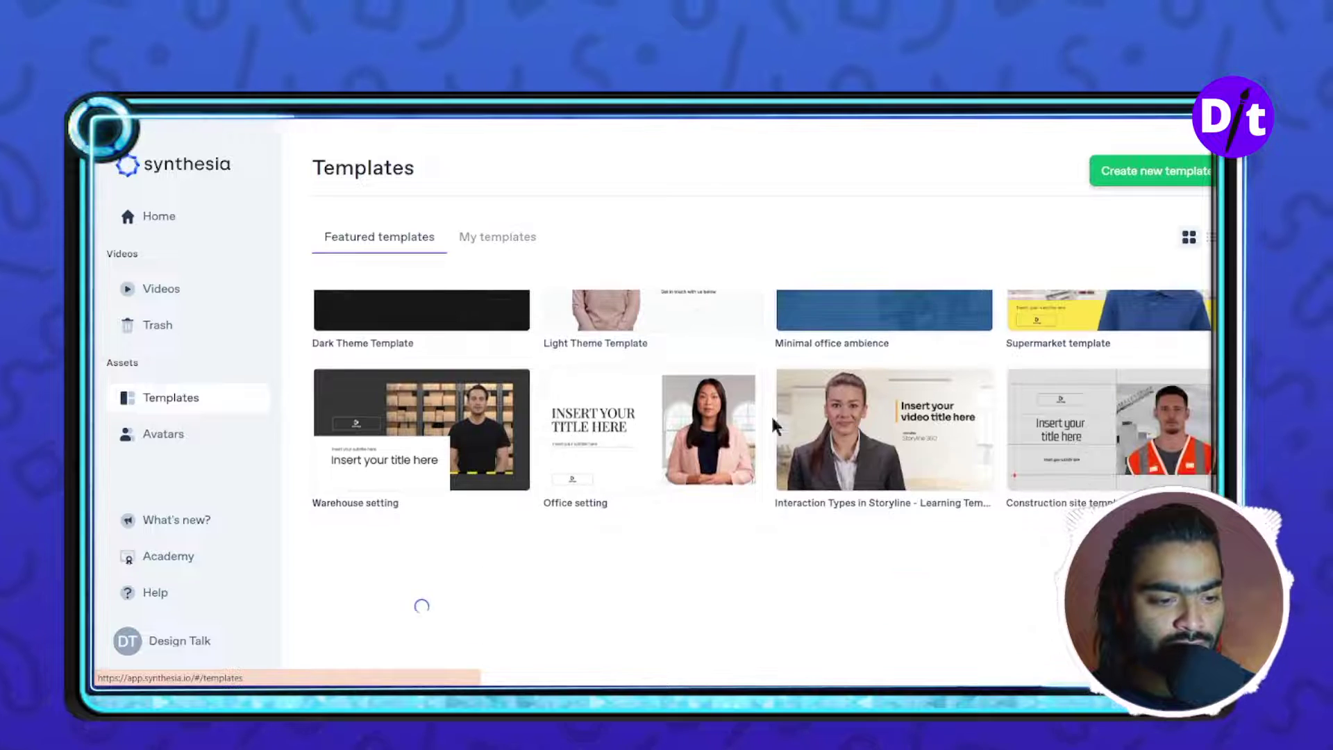
{"action": "scroll", "coordinate": [764, 469], "scroll_direction": "down", "scroll_amount": 4}
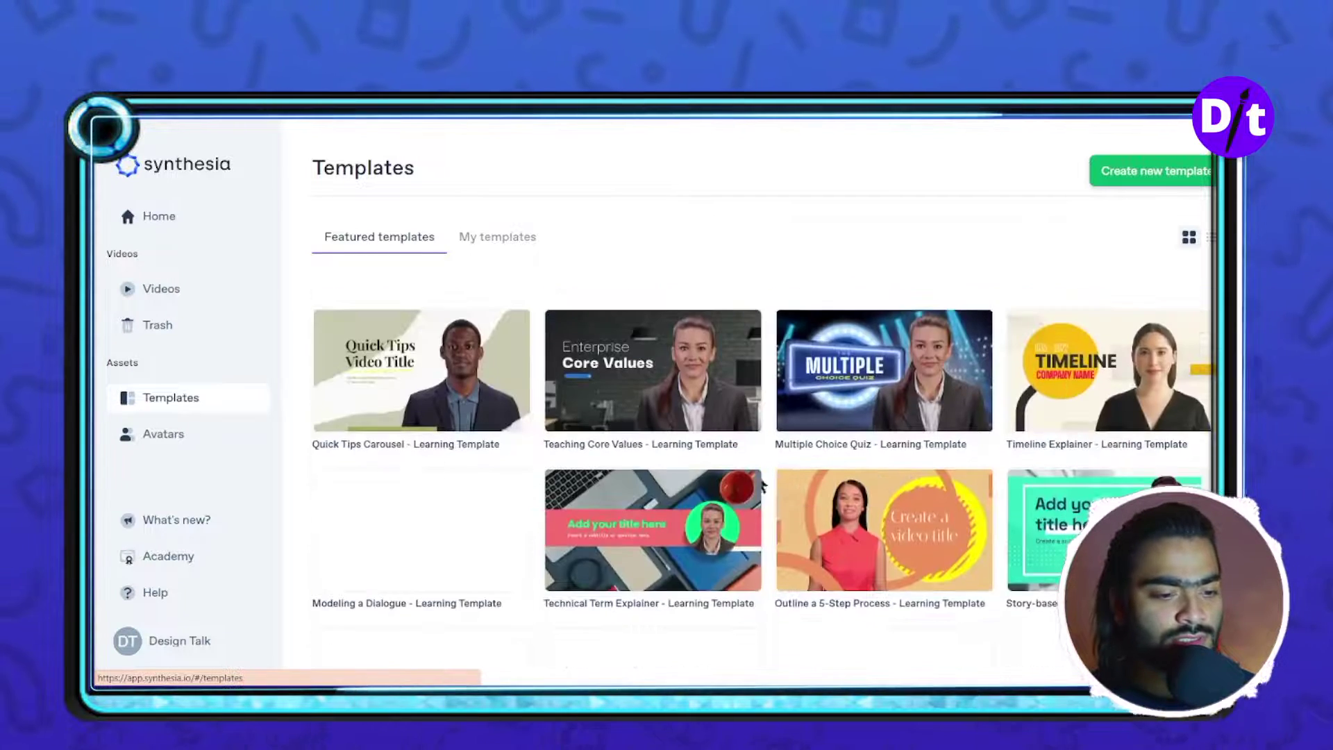
{"action": "scroll", "coordinate": [610, 461], "scroll_direction": "down", "scroll_amount": 3}
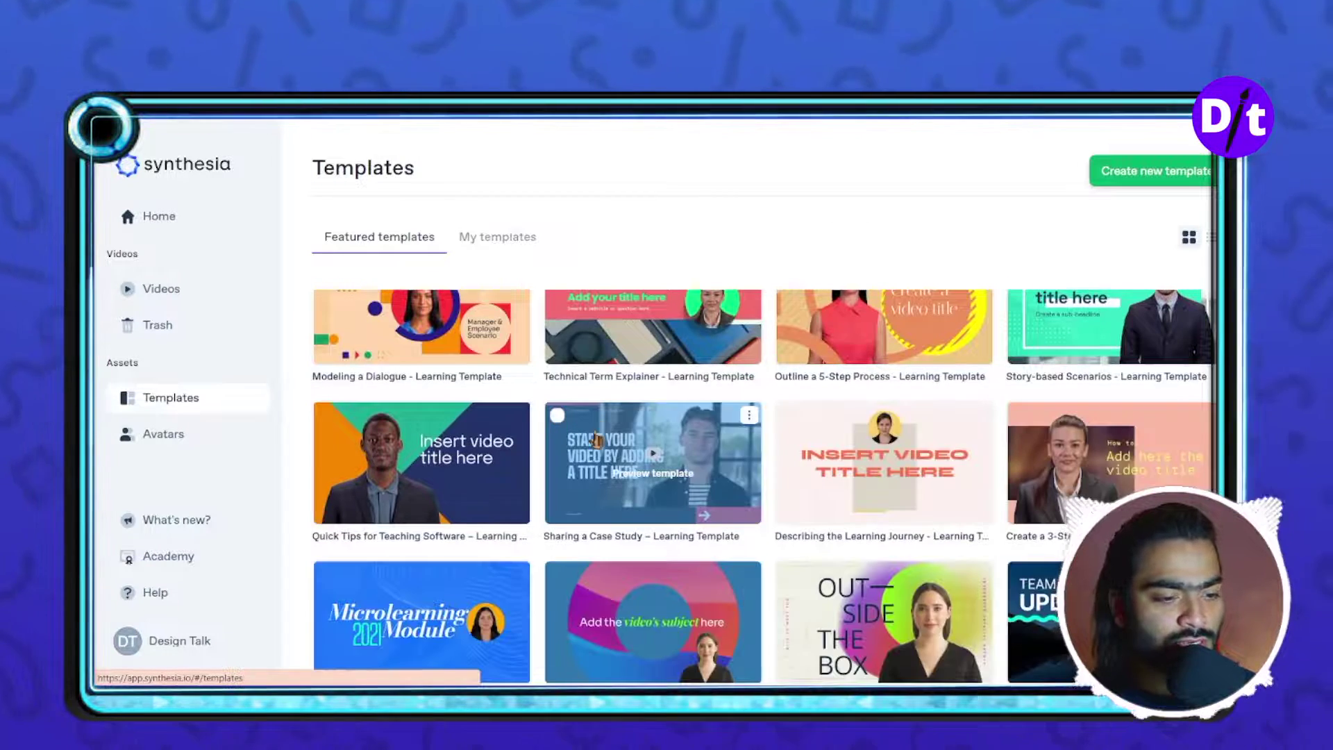
{"action": "scroll", "coordinate": [694, 409], "scroll_direction": "down", "scroll_amount": 3}
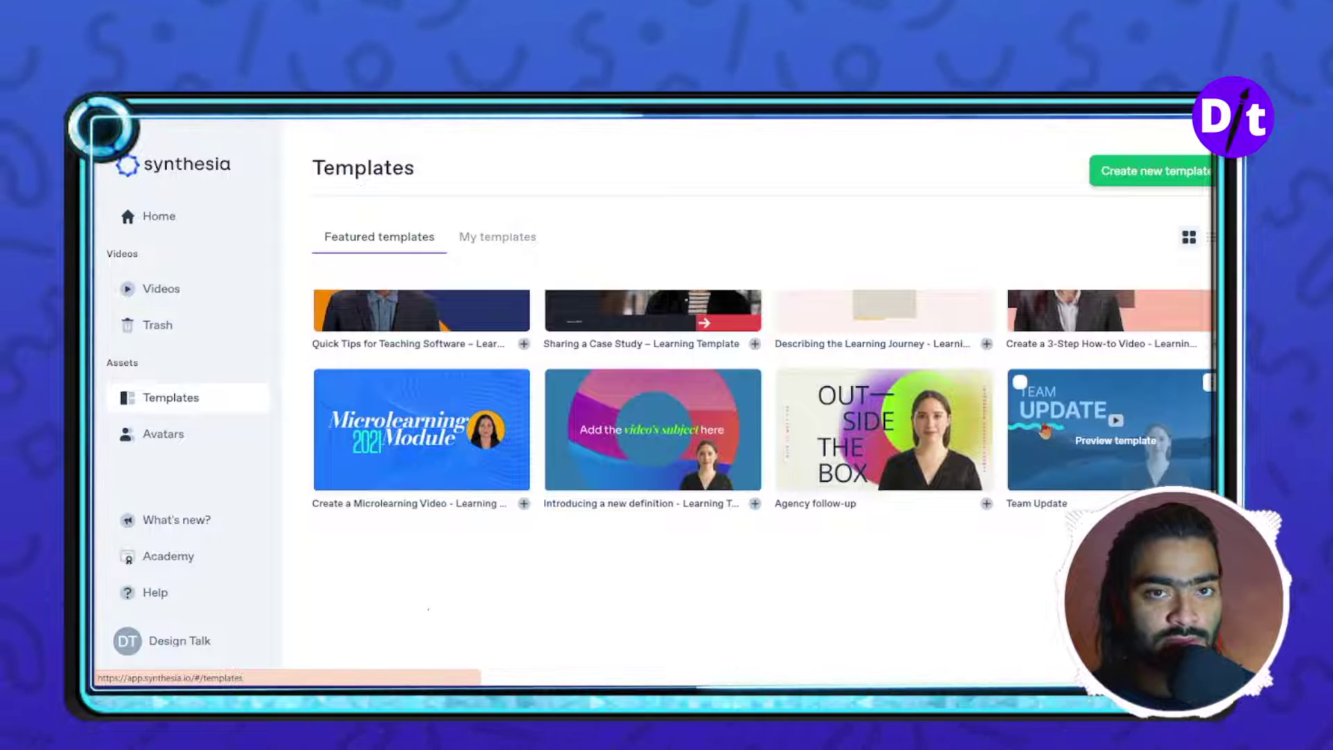
{"action": "scroll", "coordinate": [1045, 430], "scroll_direction": "down", "scroll_amount": 3}
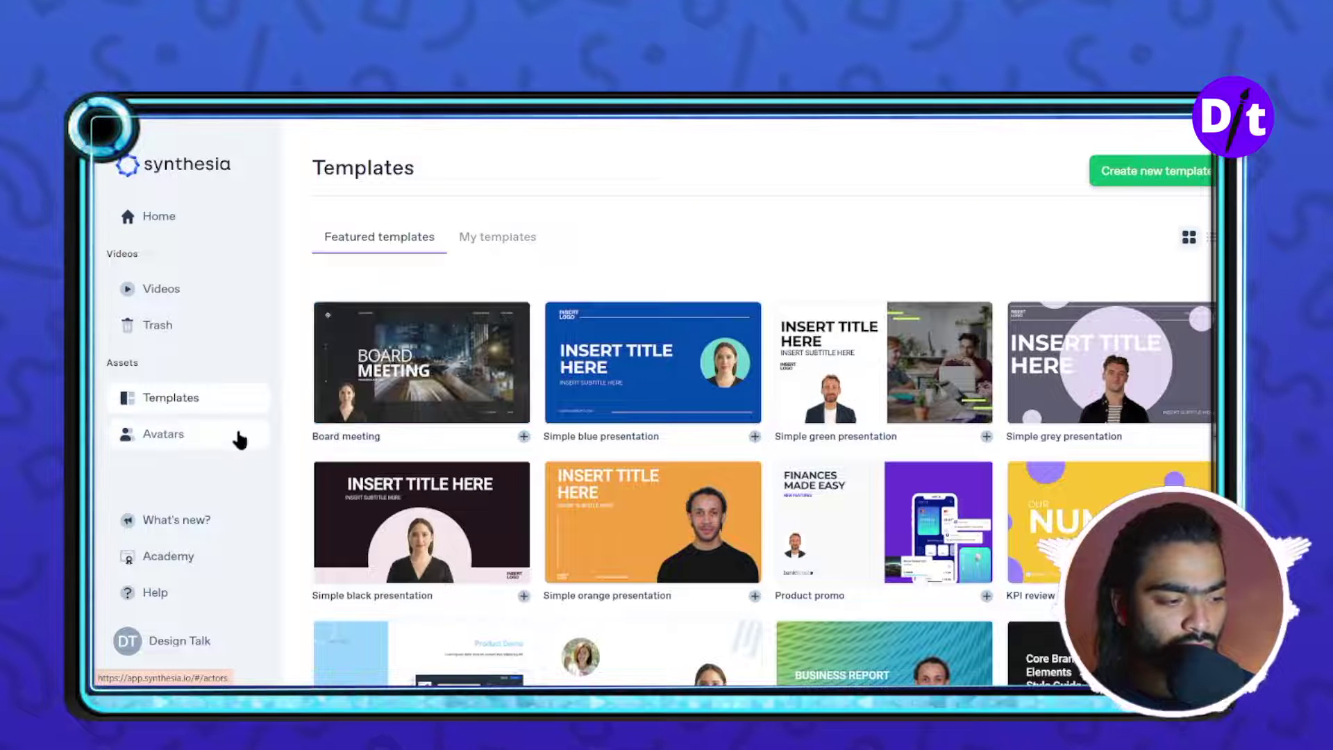
{"action": "left_click", "coordinate": [163, 433]}
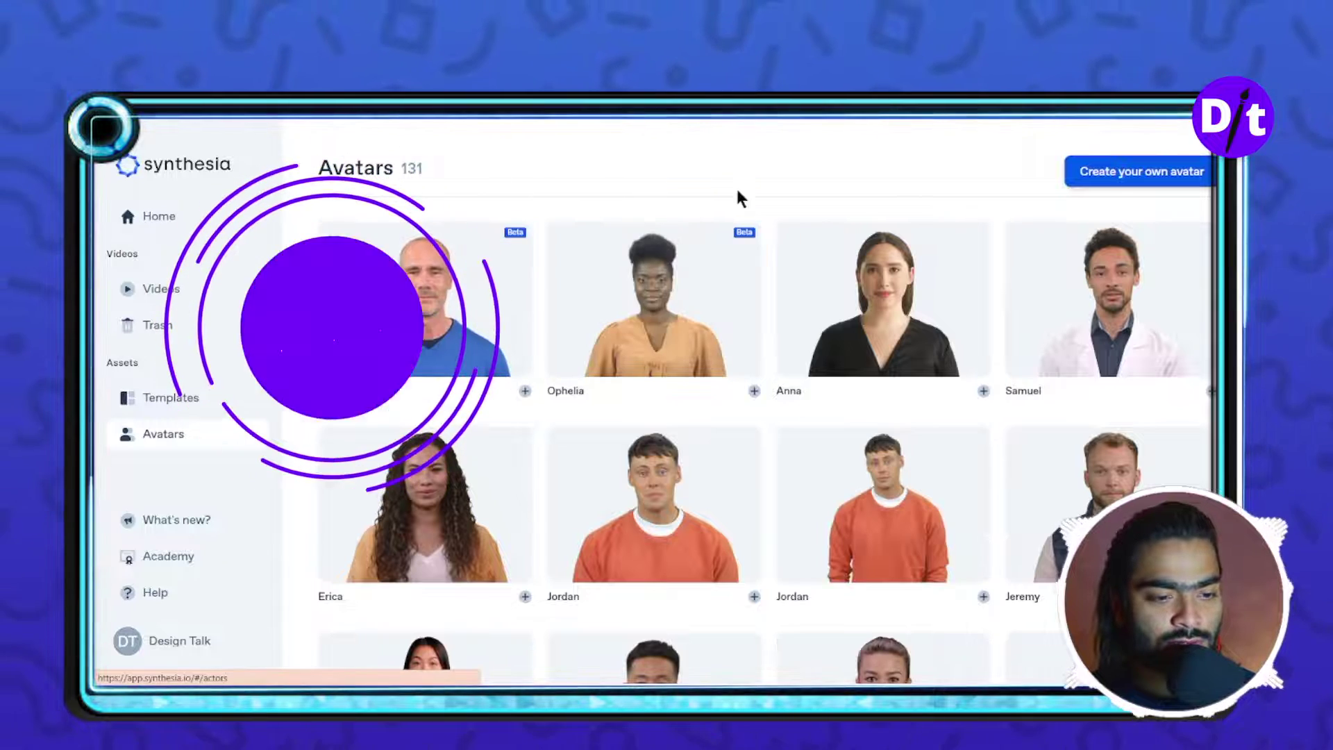
{"action": "scroll", "coordinate": [783, 328], "scroll_direction": "down", "scroll_amount": 2}
{"action": "scroll", "coordinate": [783, 328], "scroll_direction": "down", "scroll_amount": 3}
{"action": "scroll", "coordinate": [880, 356], "scroll_direction": "down", "scroll_amount": 3}
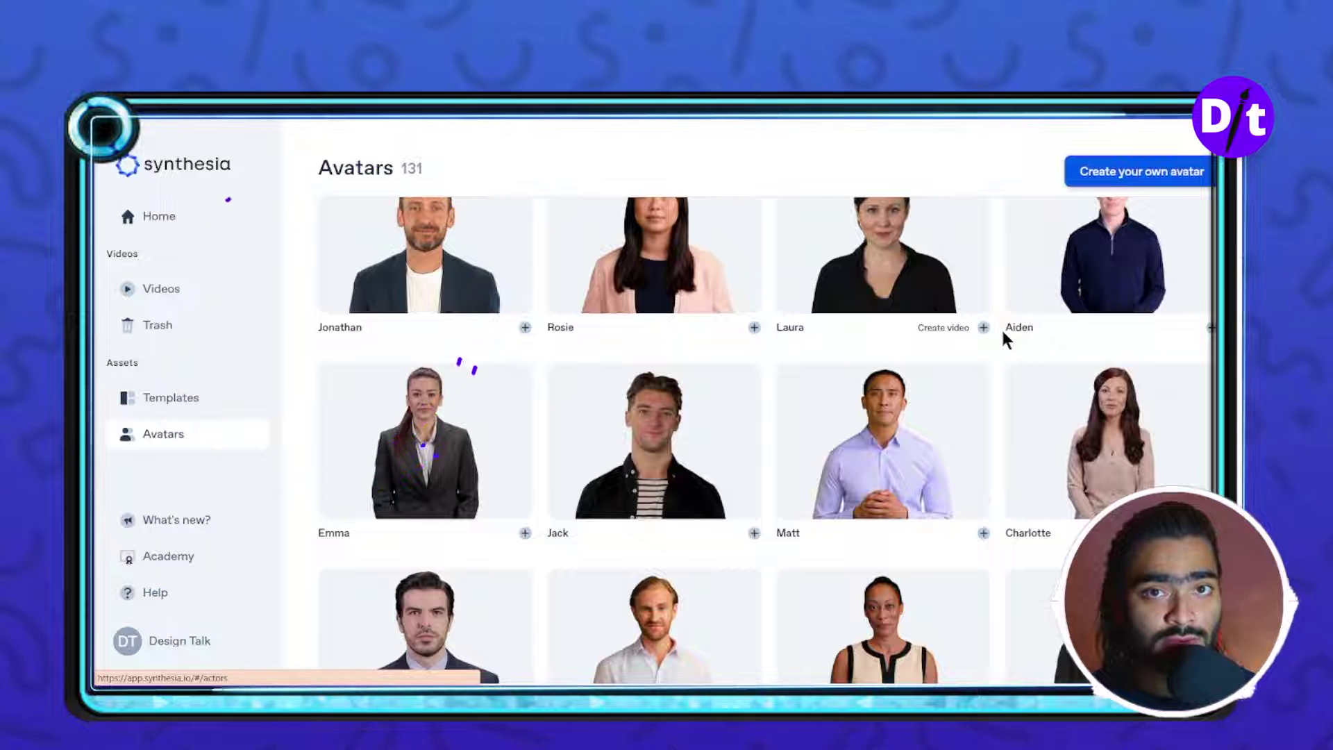
{"action": "scroll", "coordinate": [975, 331], "scroll_direction": "down", "scroll_amount": 3}
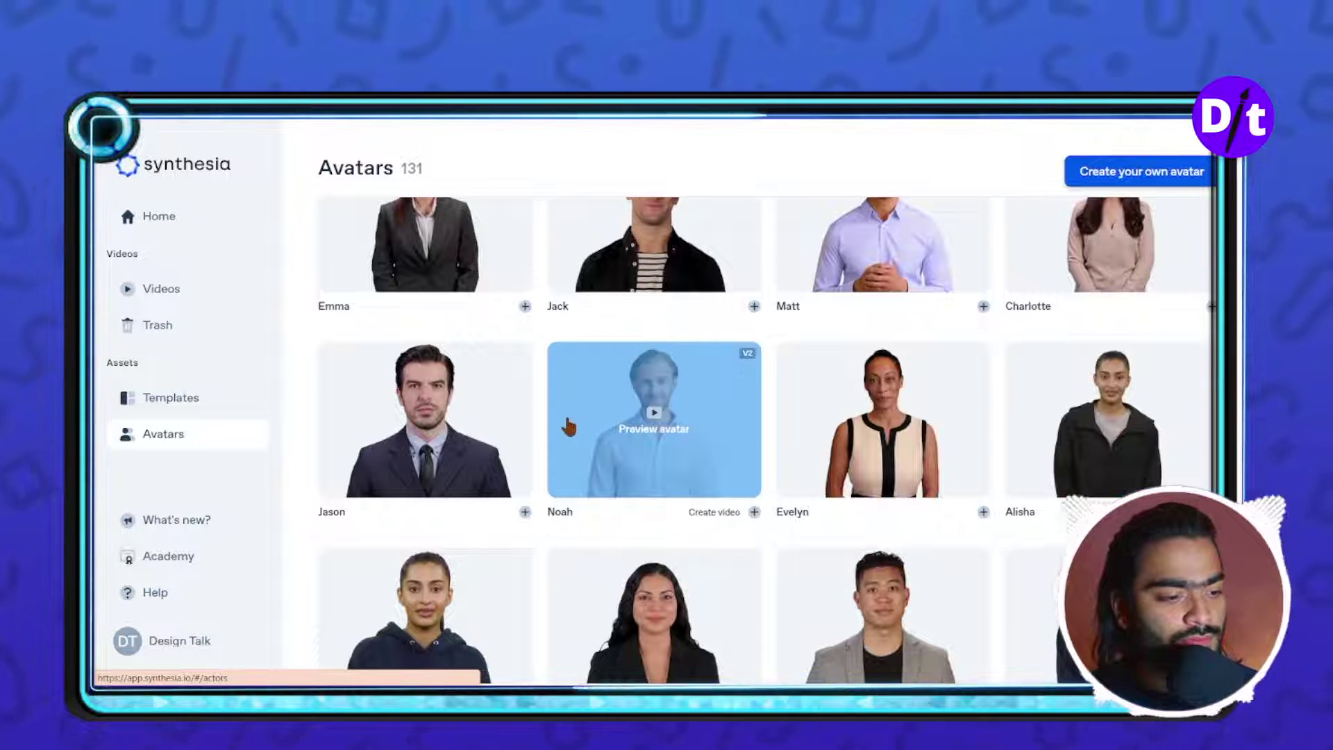
{"action": "scroll", "coordinate": [694, 413], "scroll_direction": "down", "scroll_amount": 3}
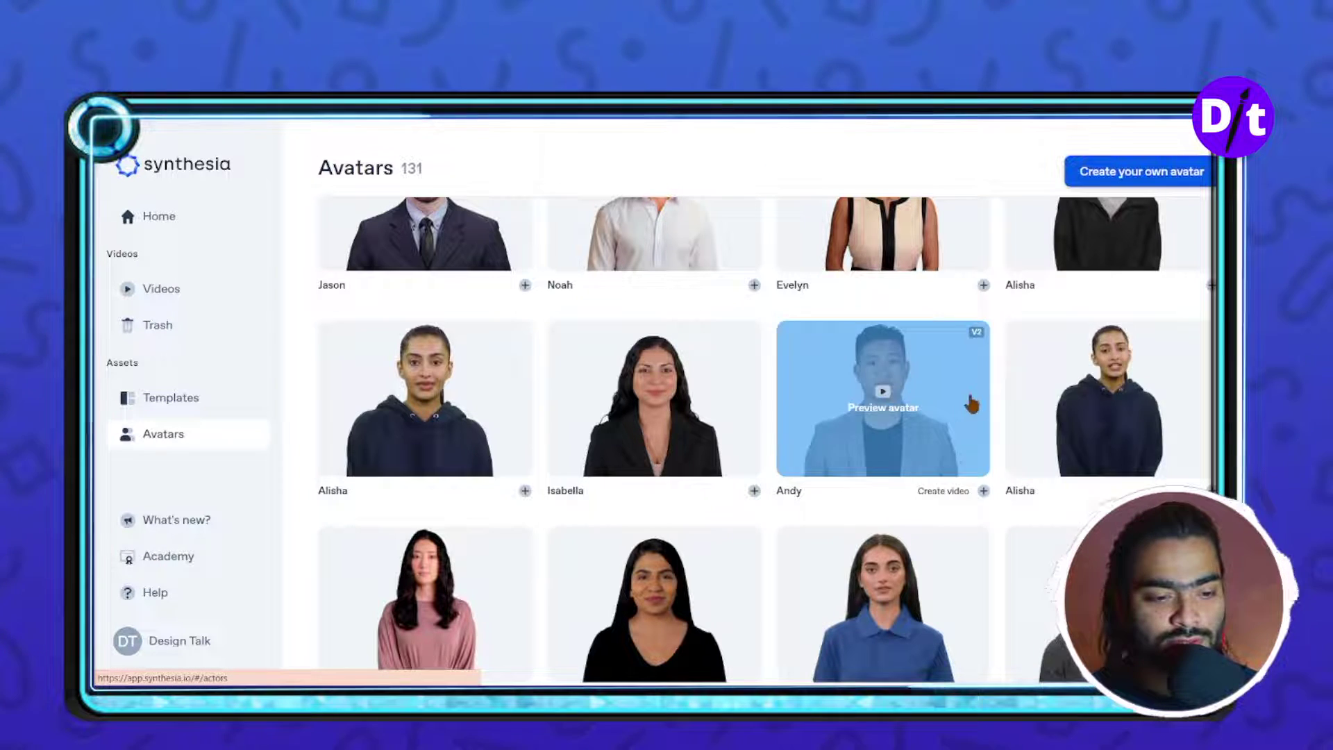
{"action": "scroll", "coordinate": [1076, 401], "scroll_direction": "up", "scroll_amount": 3}
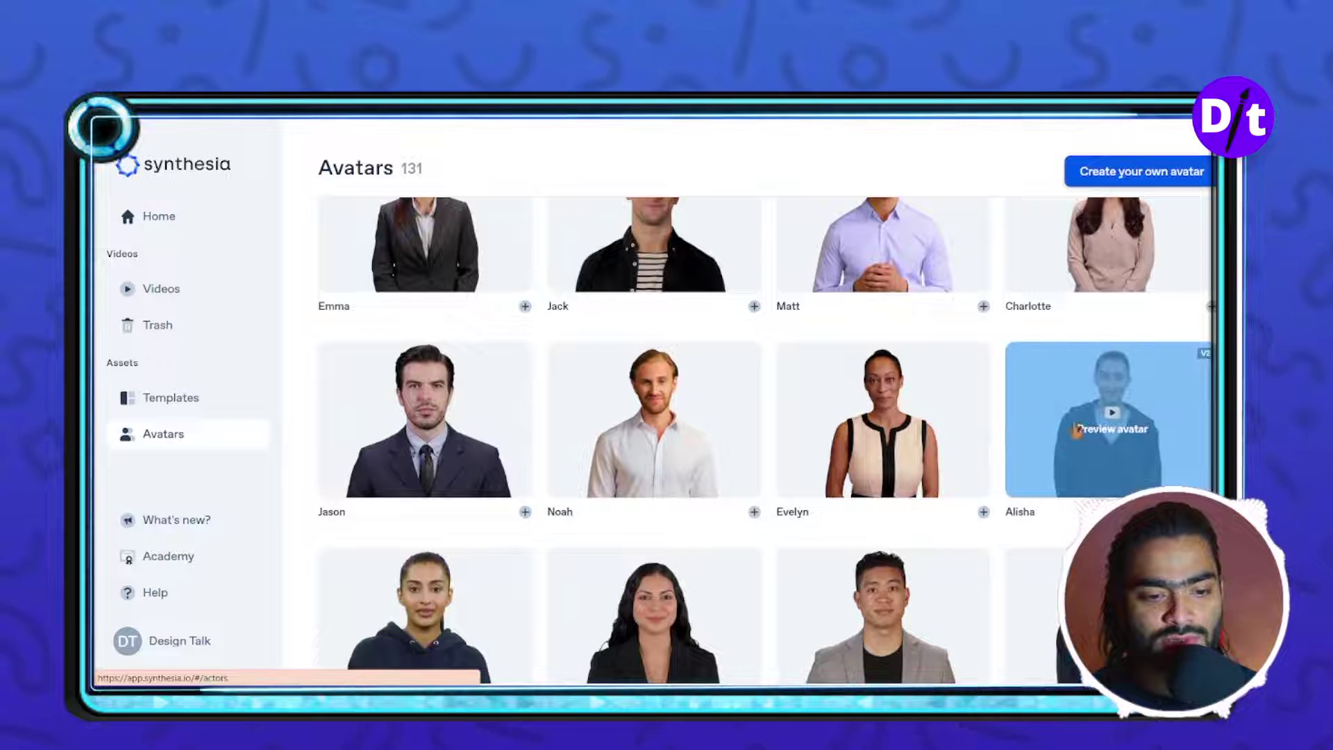
{"action": "scroll", "coordinate": [684, 420], "scroll_direction": "up", "scroll_amount": 5}
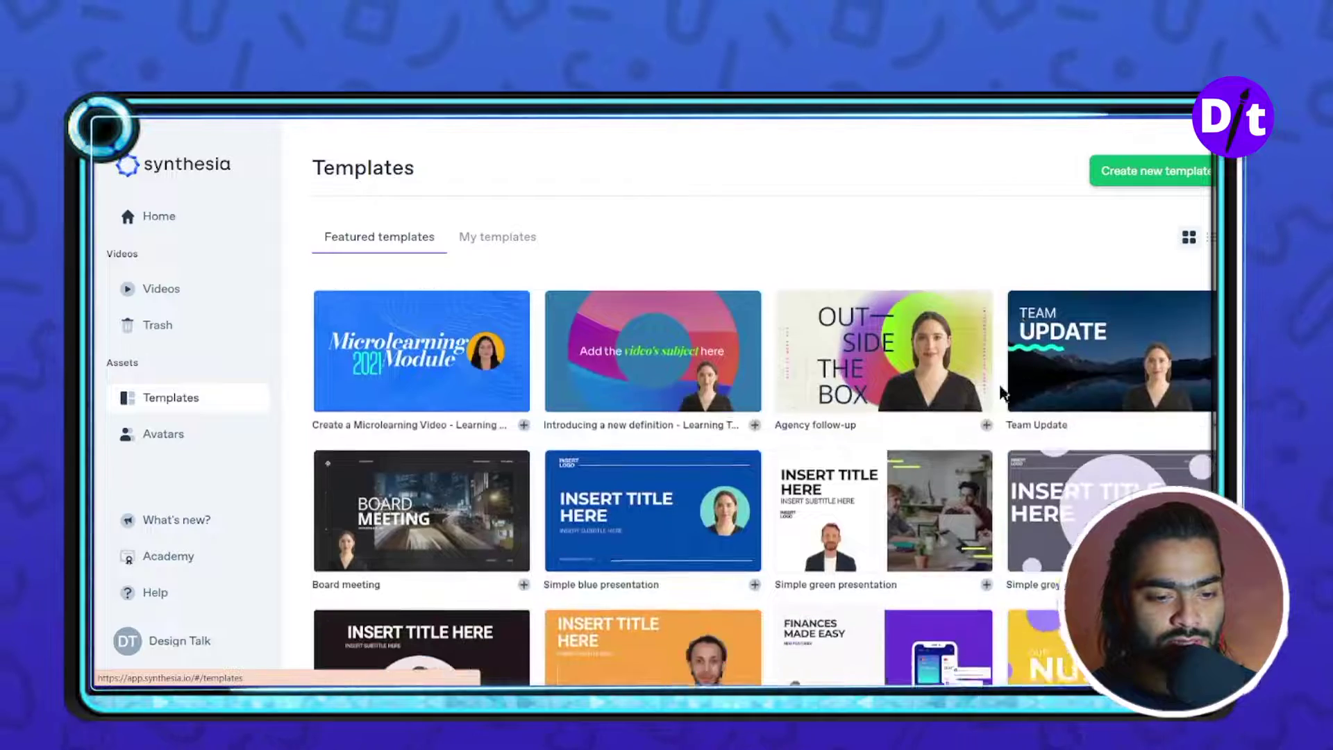
{"action": "scroll", "coordinate": [1000, 392], "scroll_direction": "down", "scroll_amount": 10}
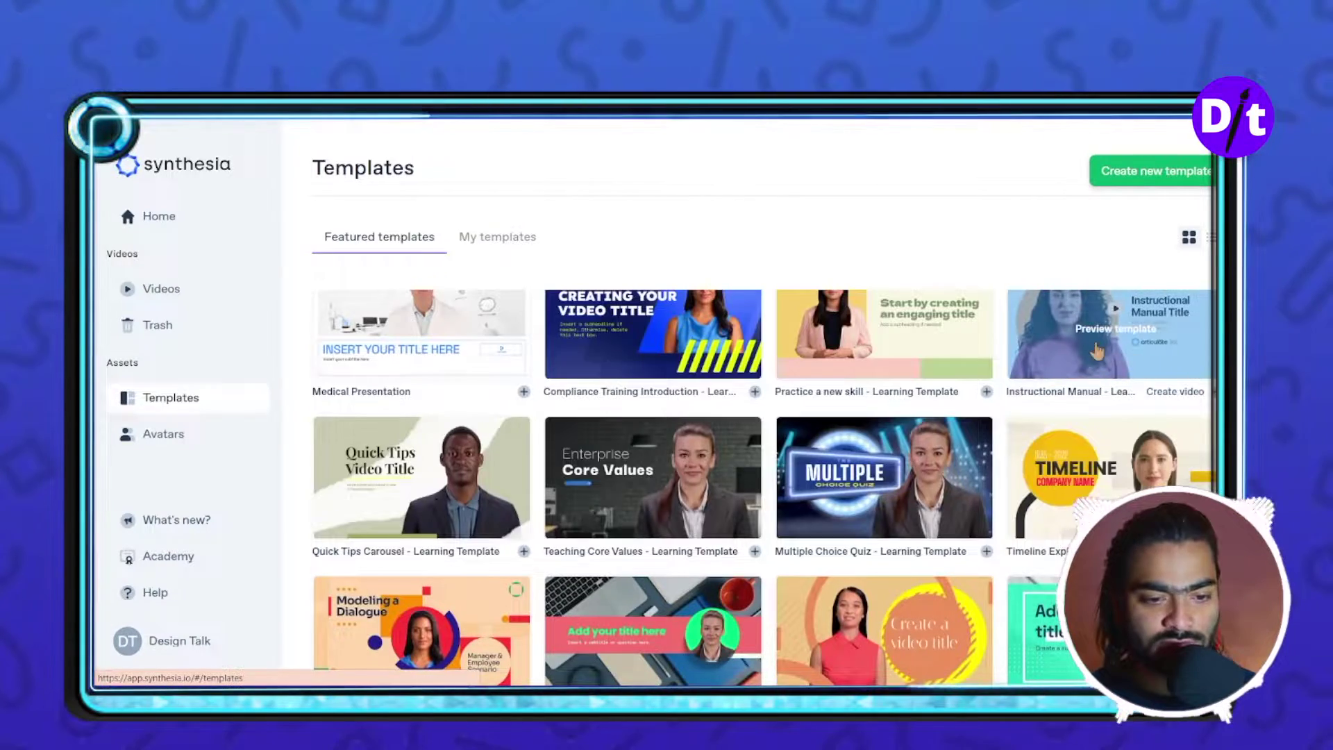
Preview the Instructional Manual - Learning Template, skimming forward to about 1:37 and back to 1:00
{"action": "left_click", "coordinate": [1097, 351]}
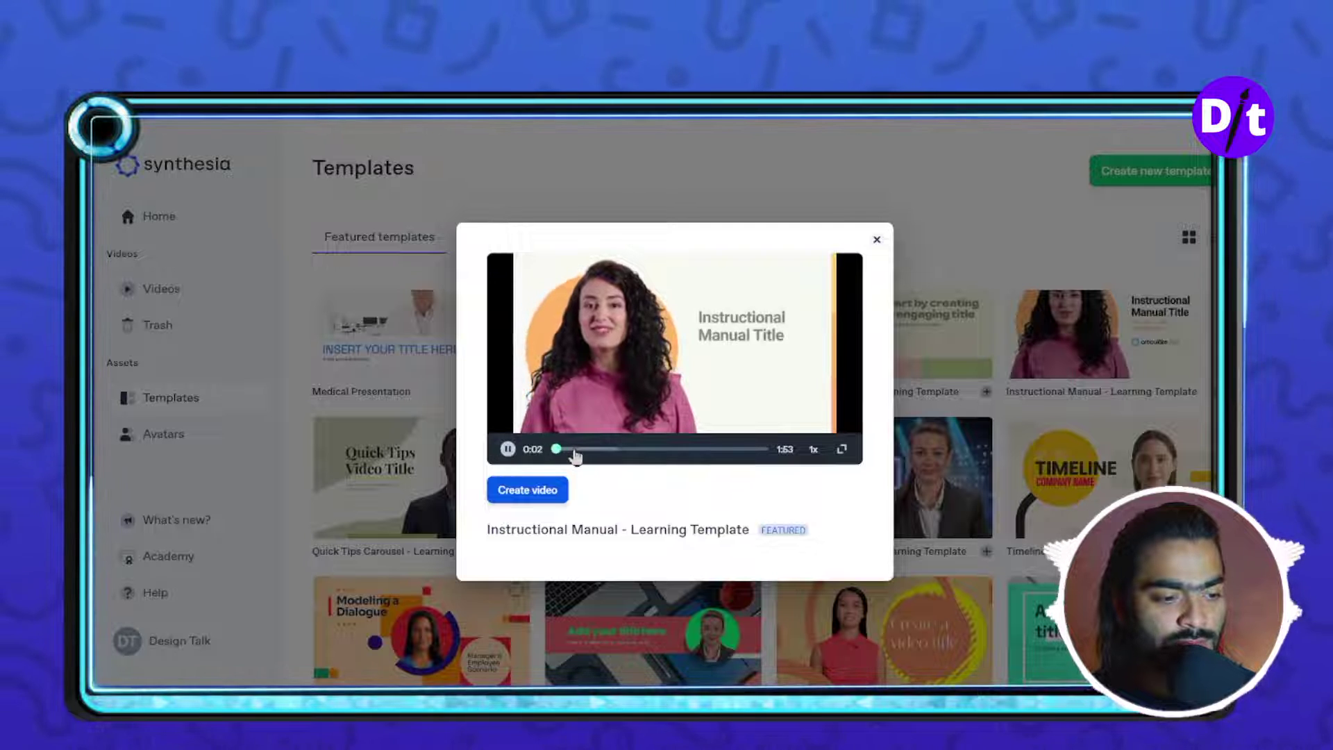
{"action": "left_click", "coordinate": [620, 449]}
{"action": "left_click_drag", "start_coordinate": [619, 454], "coordinate": [737, 452]}
{"action": "left_click", "coordinate": [504, 451]}
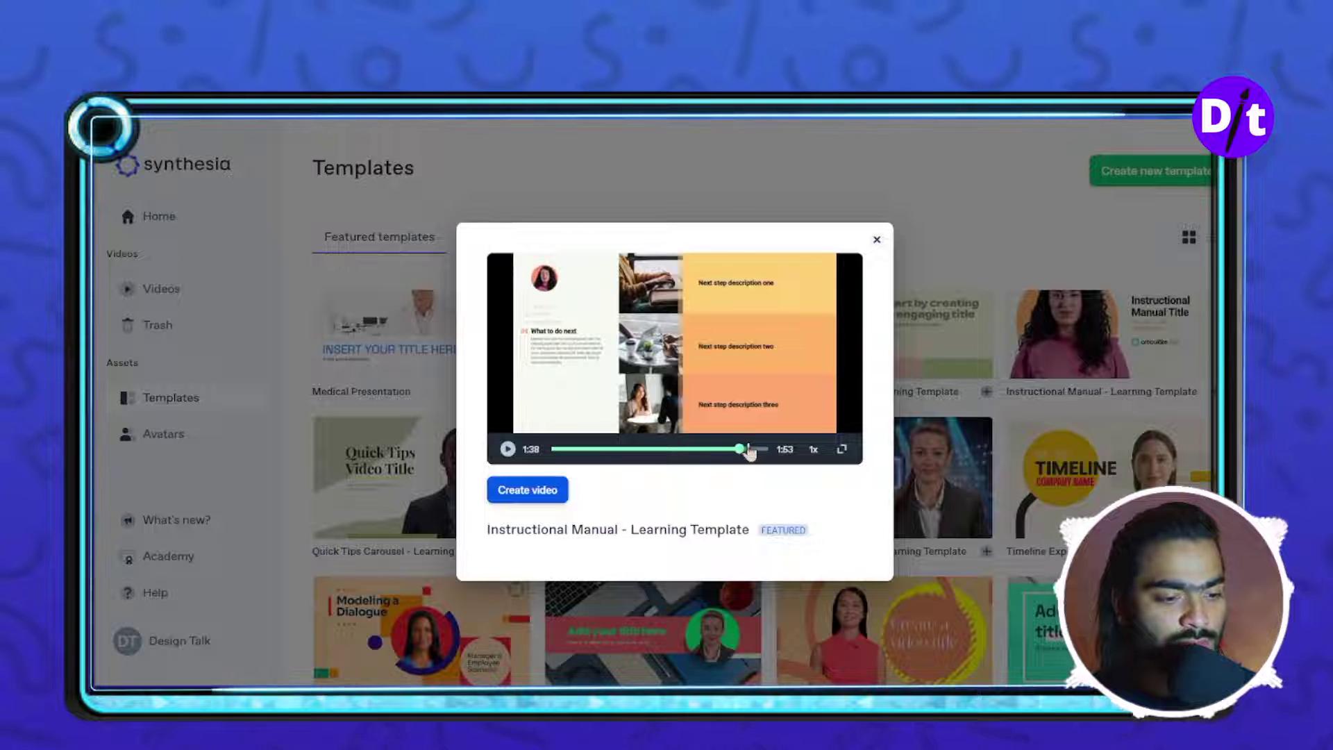
{"action": "left_click_drag", "start_coordinate": [742, 452], "coordinate": [666, 458]}
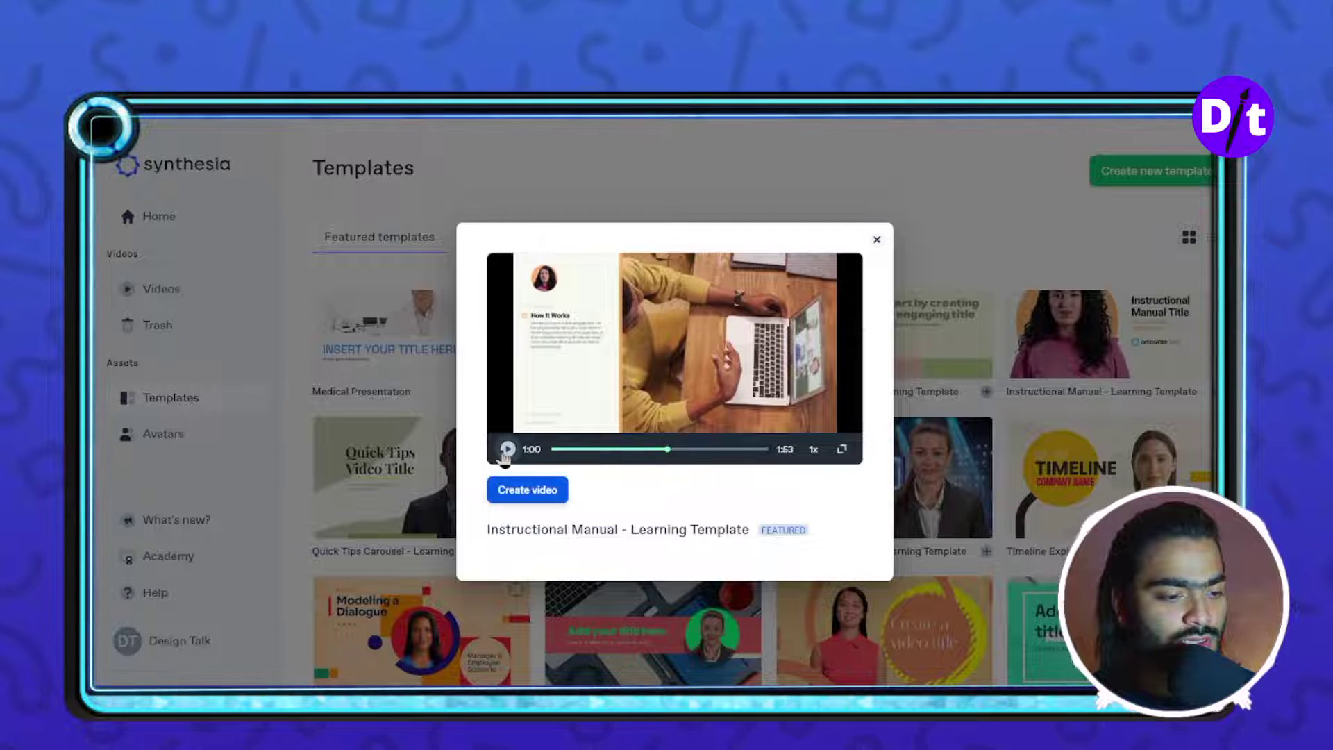
{"action": "left_click_drag", "start_coordinate": [761, 458], "coordinate": [676, 458]}
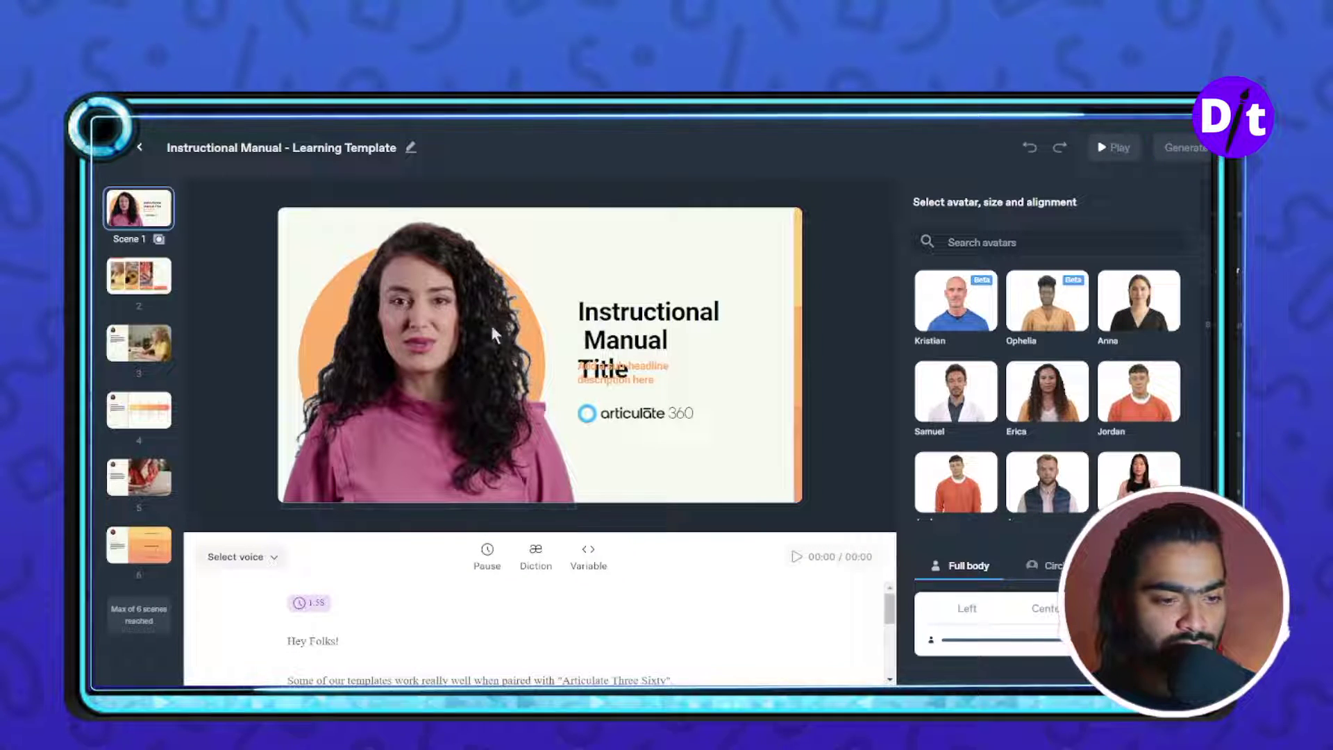
{"action": "left_click", "coordinate": [613, 382]}
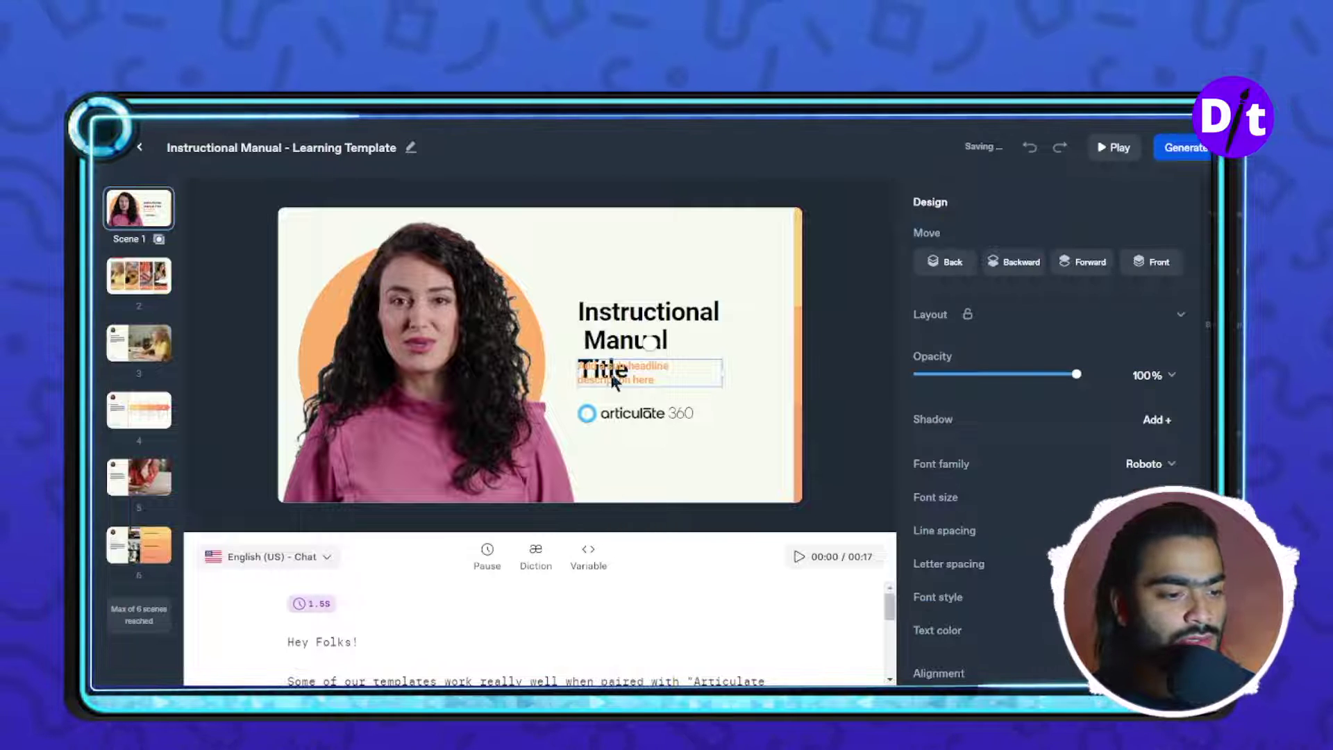
{"action": "left_click", "coordinate": [663, 262]}
{"action": "left_click", "coordinate": [654, 262]}
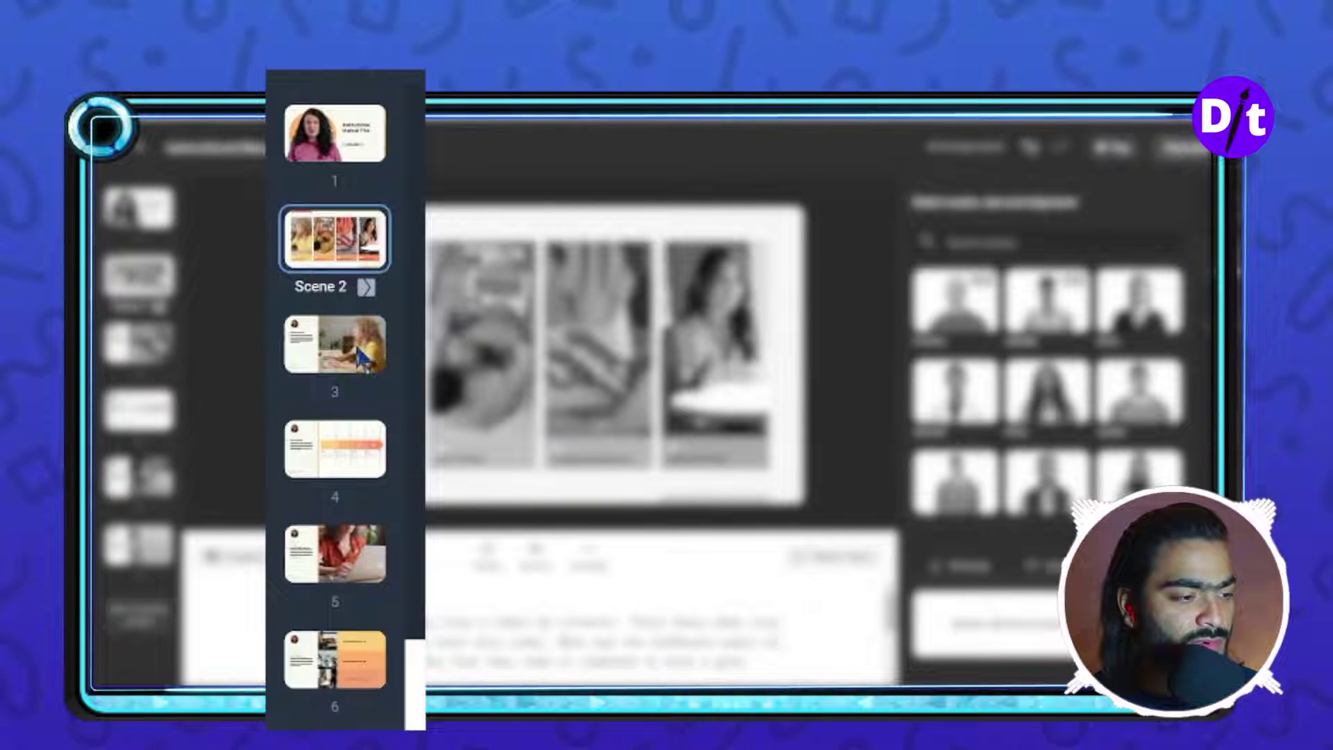
{"action": "left_click", "coordinate": [359, 357]}
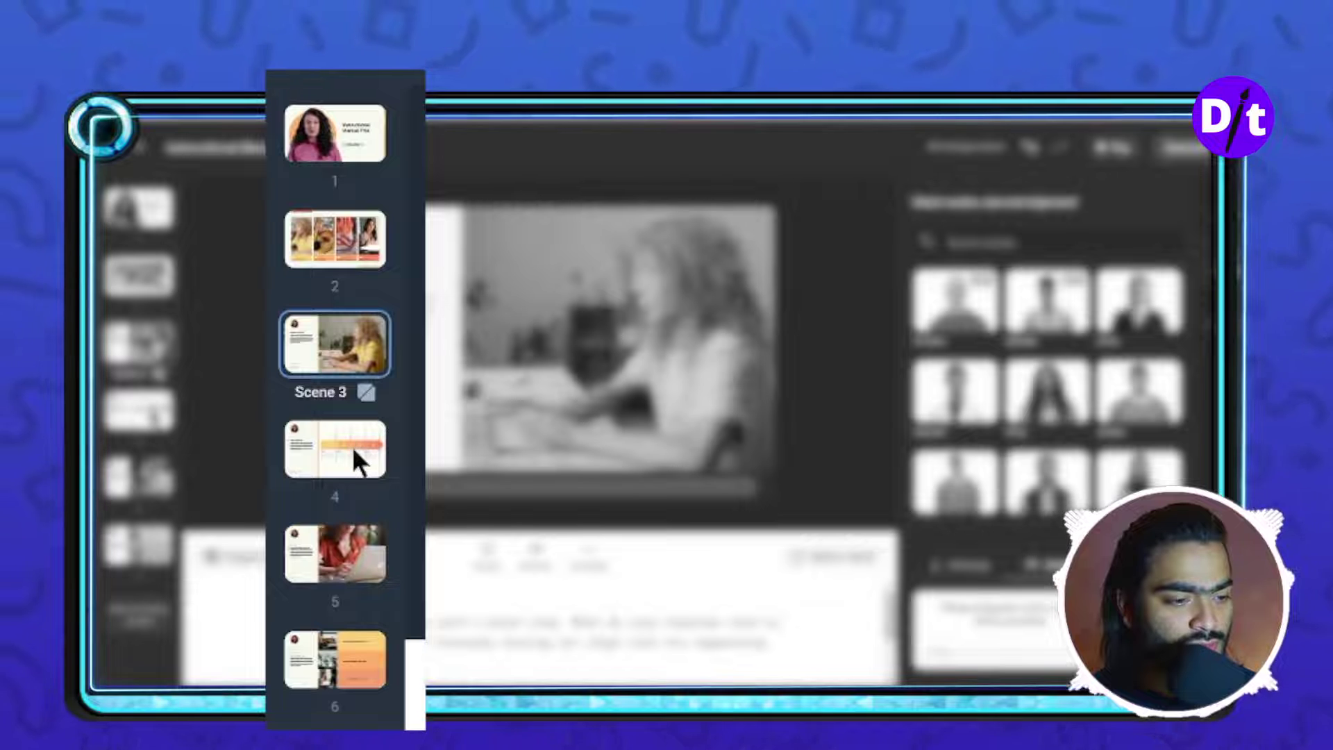
{"action": "left_click", "coordinate": [323, 434]}
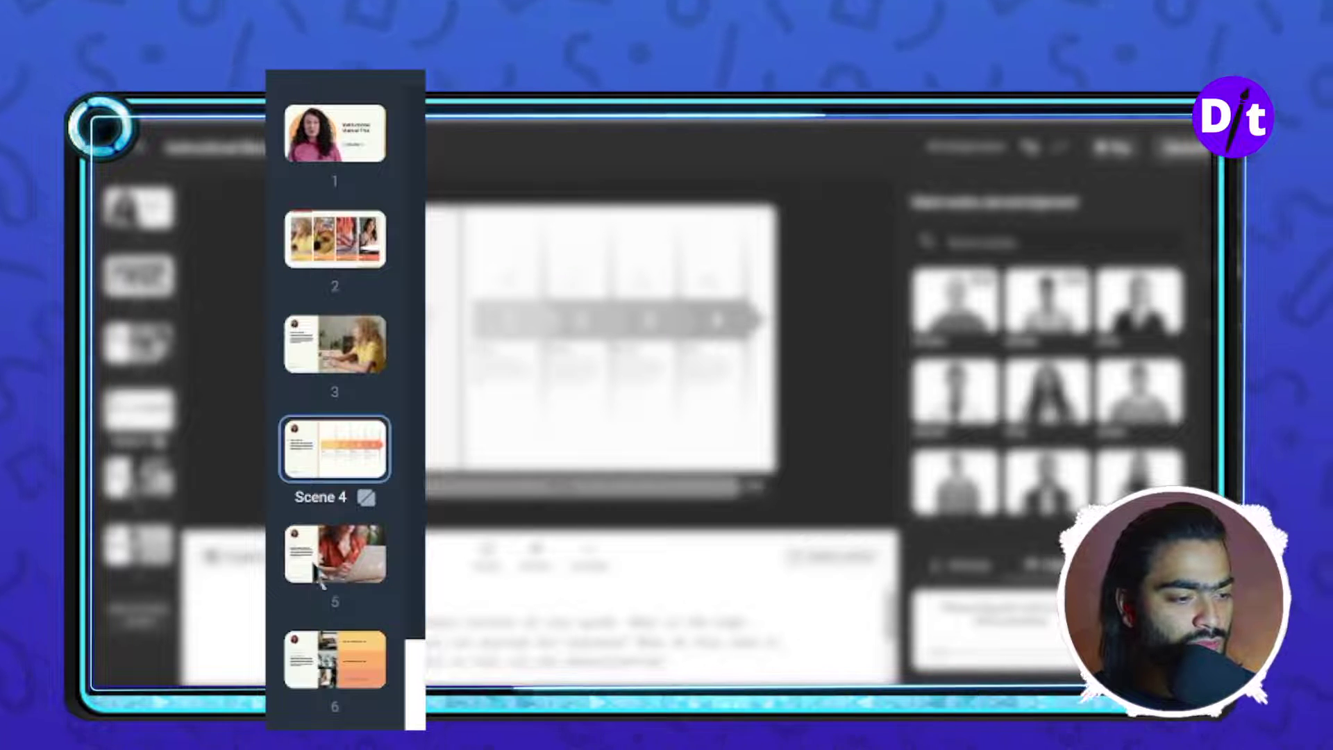
{"action": "left_click", "coordinate": [324, 154]}
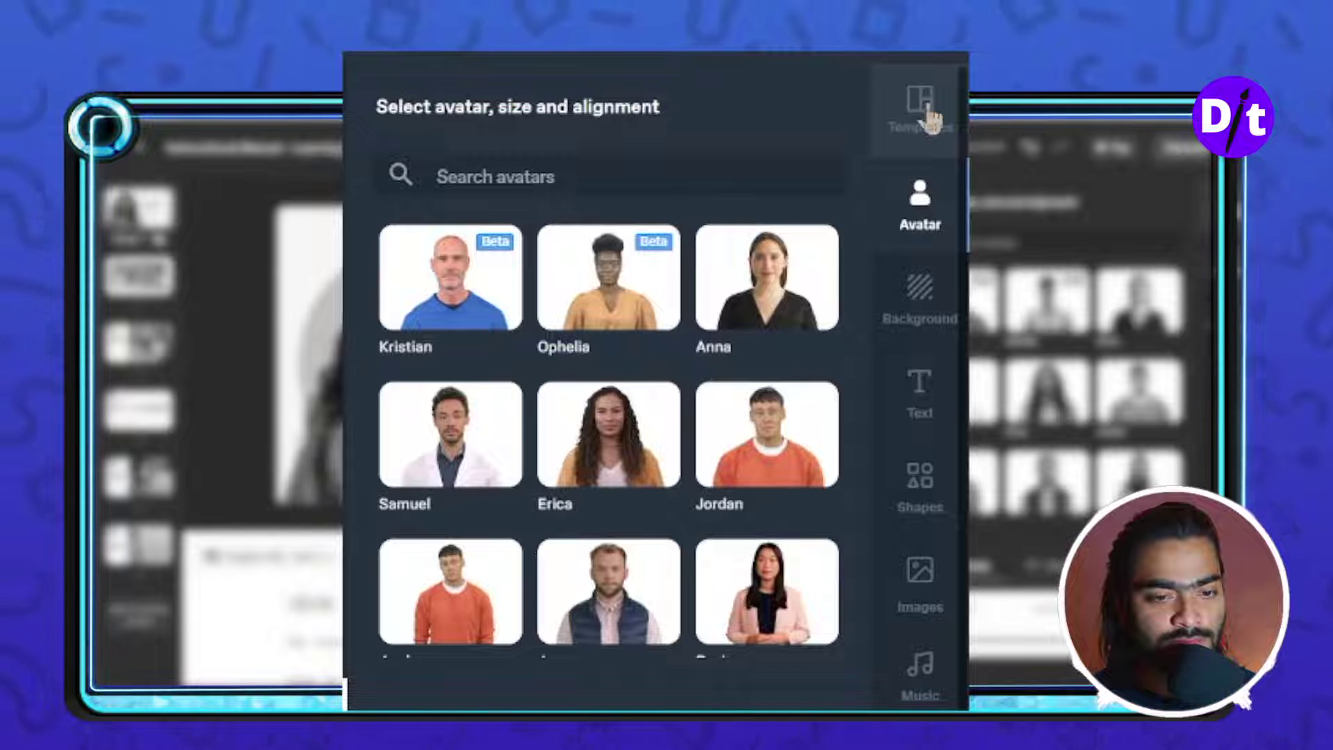
View the current template's scenes, then return to the template list and scroll it
{"action": "left_click", "coordinate": [918, 107]}
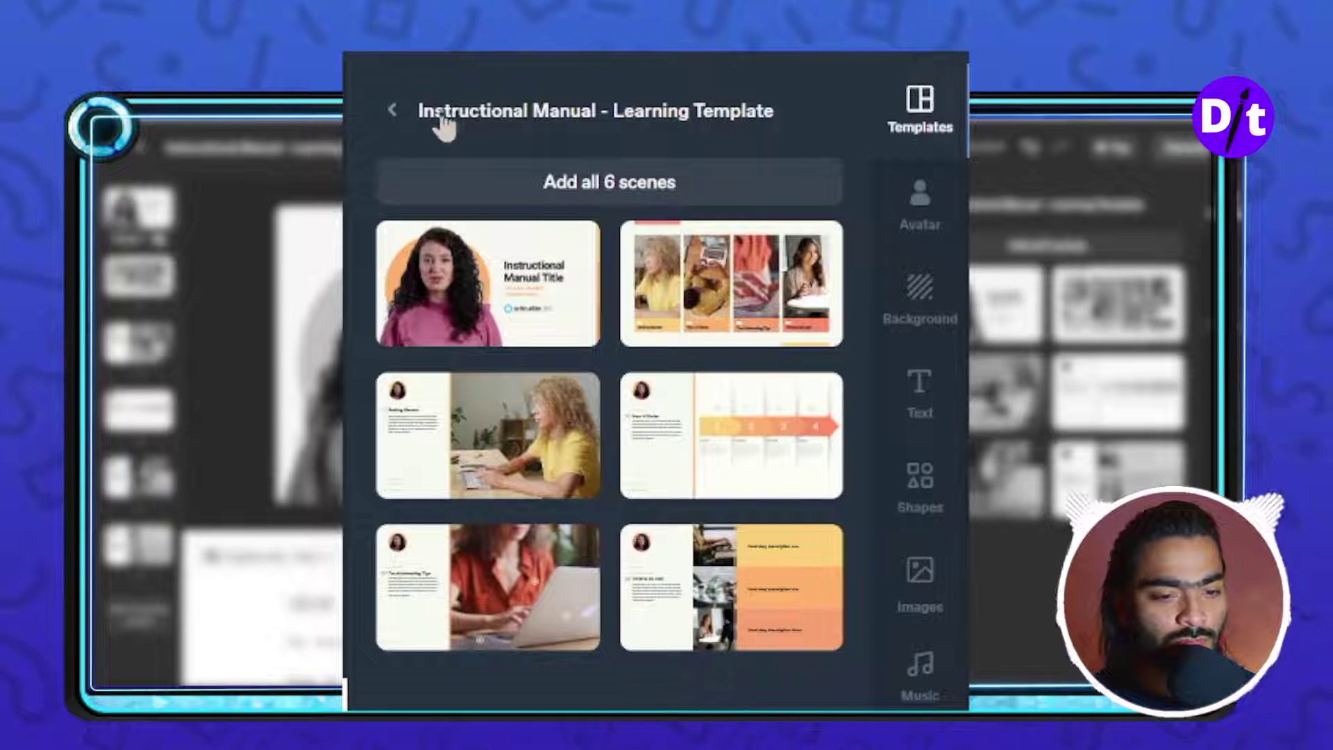
{"action": "left_click", "coordinate": [391, 113]}
{"action": "scroll", "coordinate": [652, 454], "scroll_direction": "down", "scroll_amount": 3}
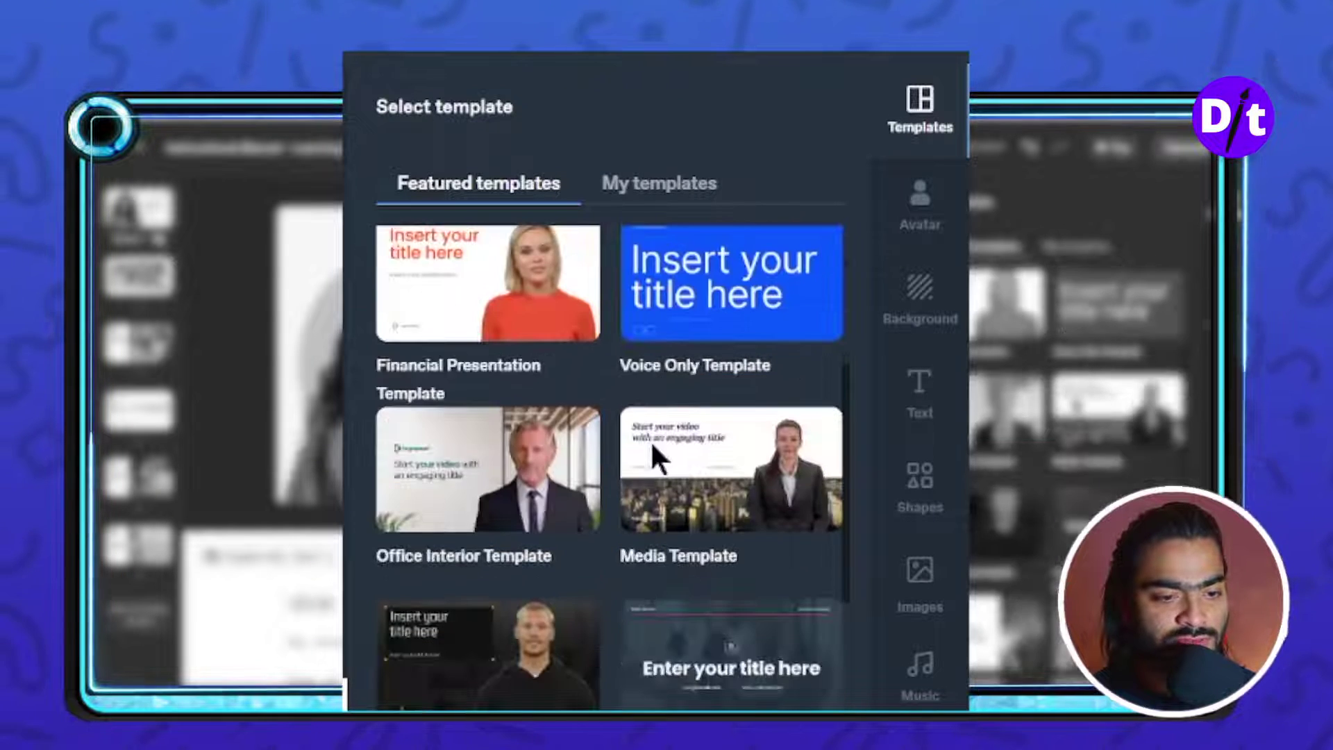
{"action": "scroll", "coordinate": [735, 472], "scroll_direction": "down", "scroll_amount": 3}
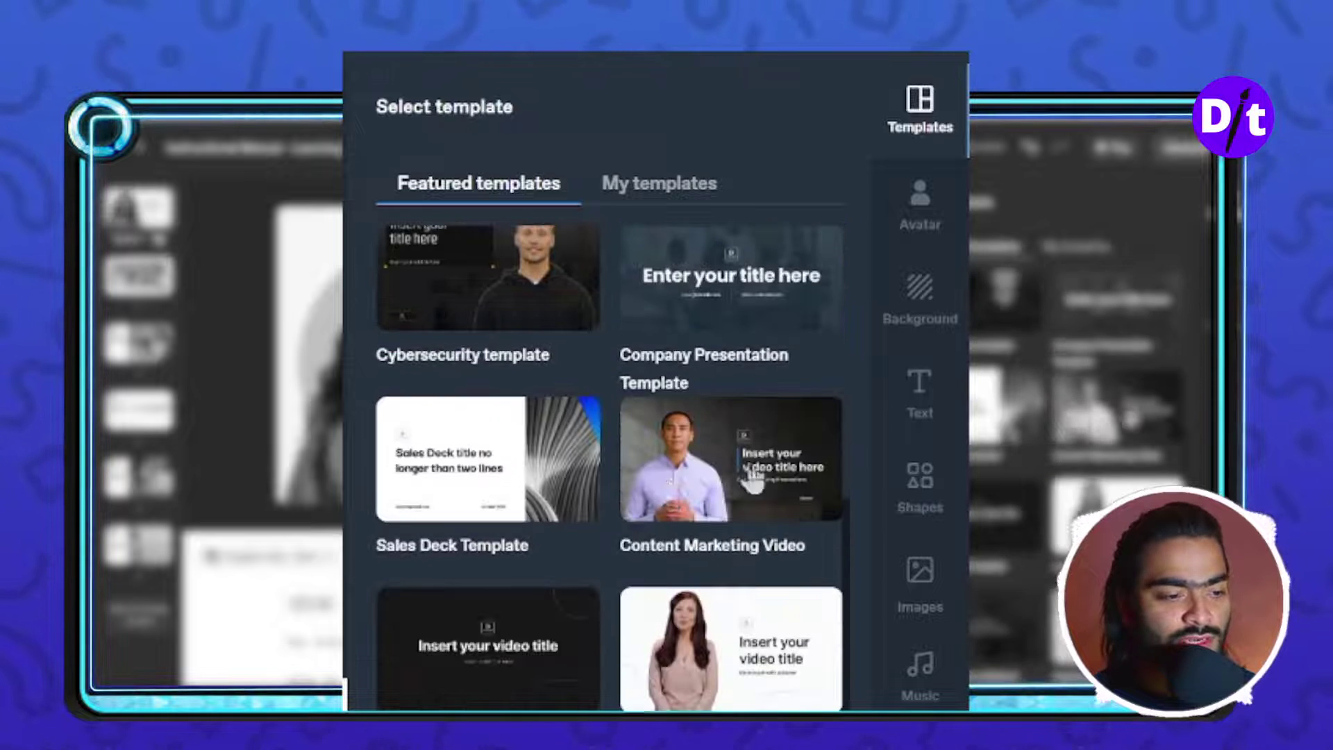
{"action": "scroll", "coordinate": [658, 479], "scroll_direction": "down", "scroll_amount": 5}
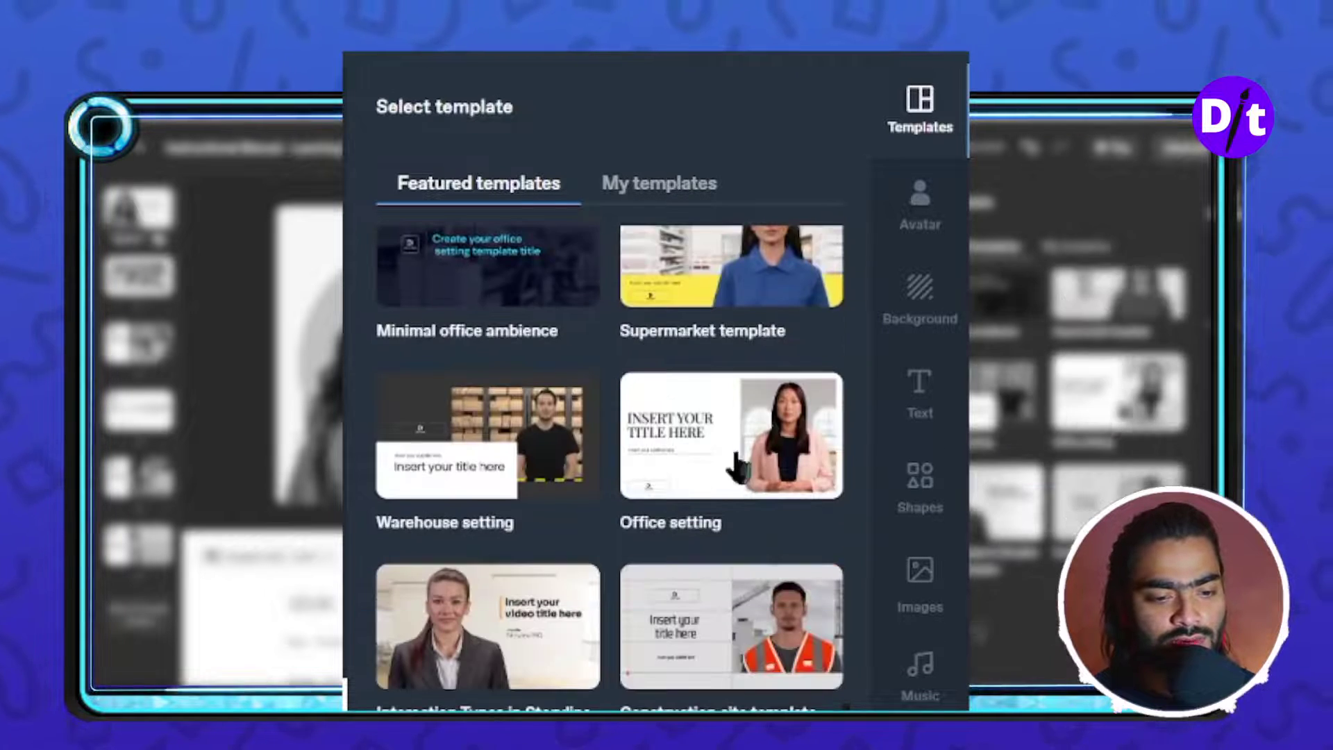
In the avatar gallery, try Jeremy as presenter, then choose Anna instead
{"action": "left_click", "coordinate": [910, 224]}
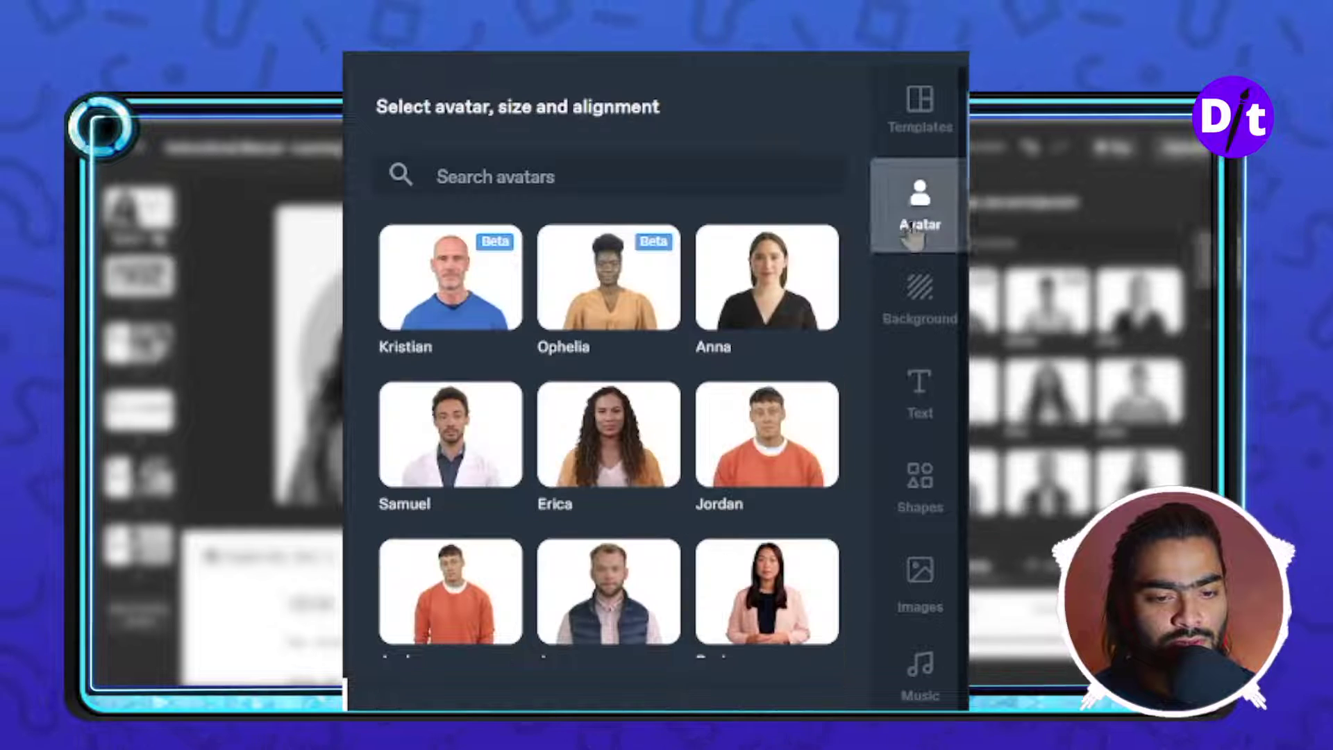
{"action": "scroll", "coordinate": [458, 378], "scroll_direction": "down", "scroll_amount": 4}
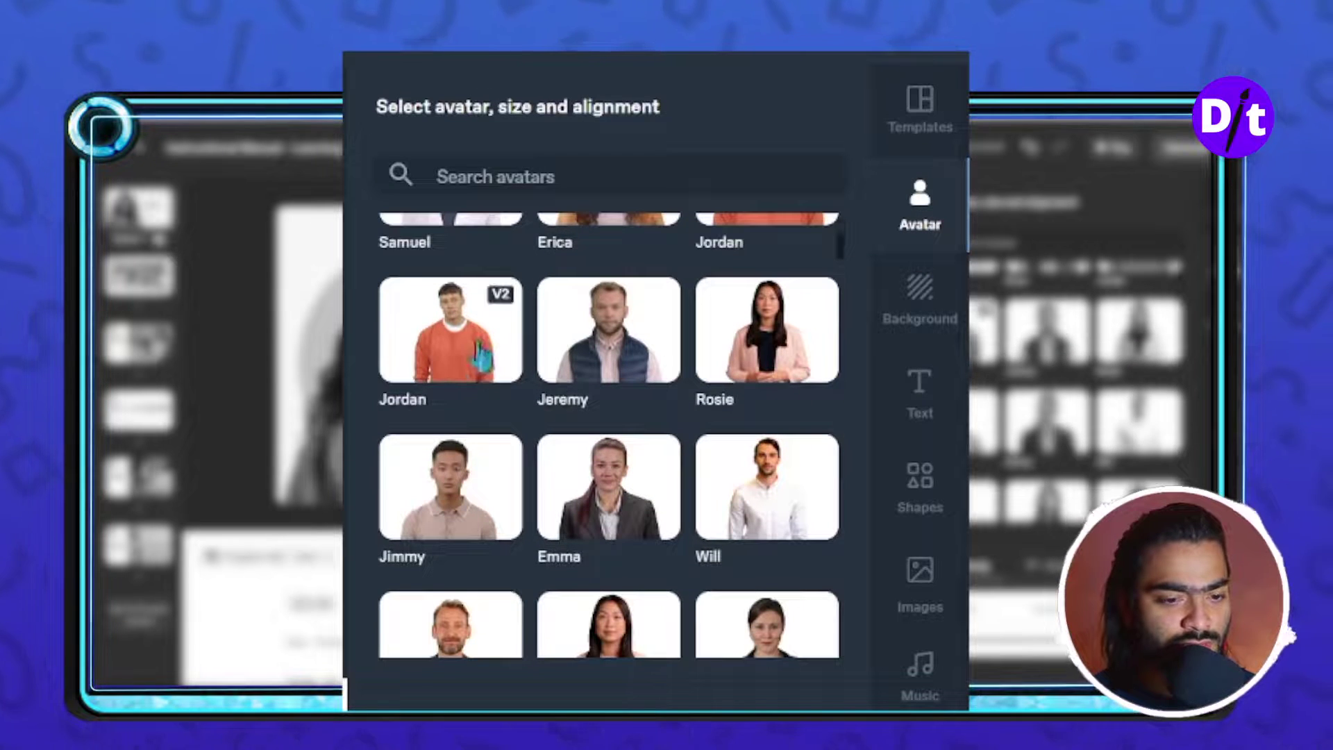
{"action": "left_click", "coordinate": [611, 413]}
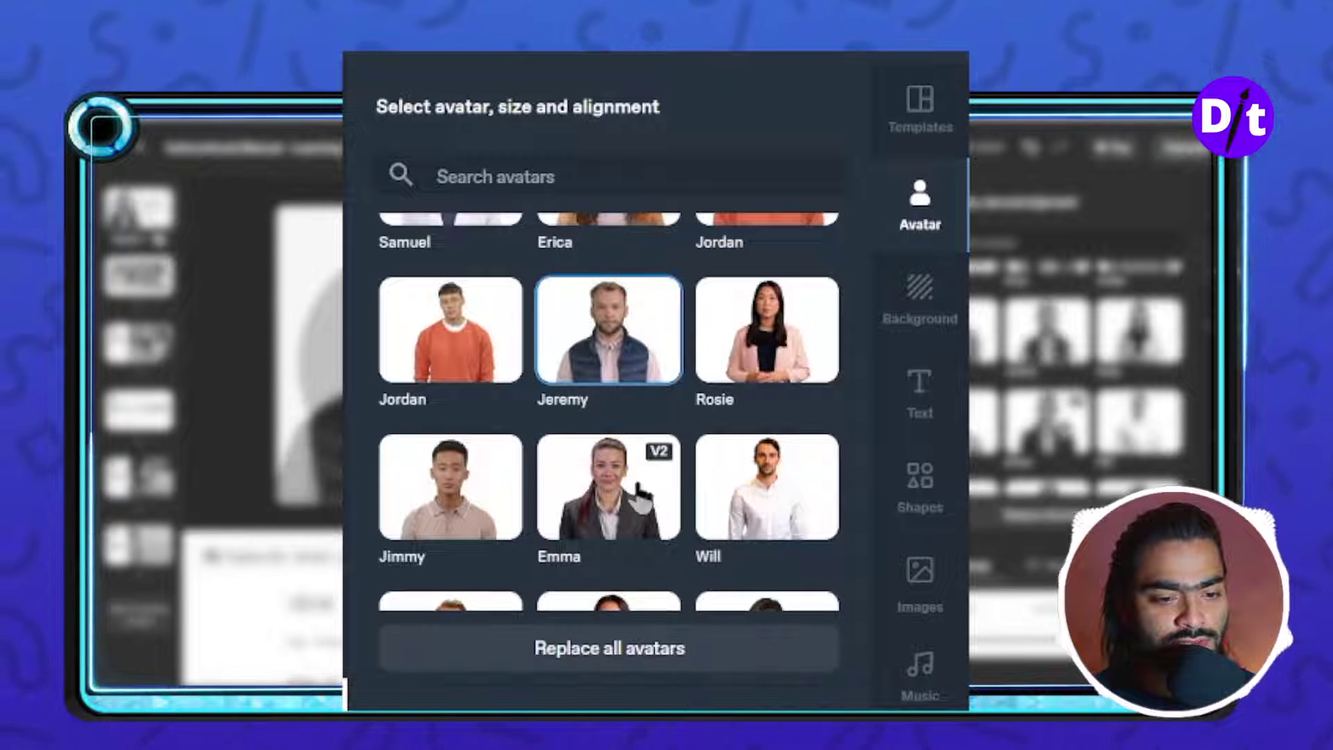
{"action": "scroll", "coordinate": [681, 500], "scroll_direction": "down", "scroll_amount": 5}
{"action": "scroll", "coordinate": [749, 482], "scroll_direction": "up", "scroll_amount": 5}
{"action": "scroll", "coordinate": [749, 482], "scroll_direction": "down", "scroll_amount": 5}
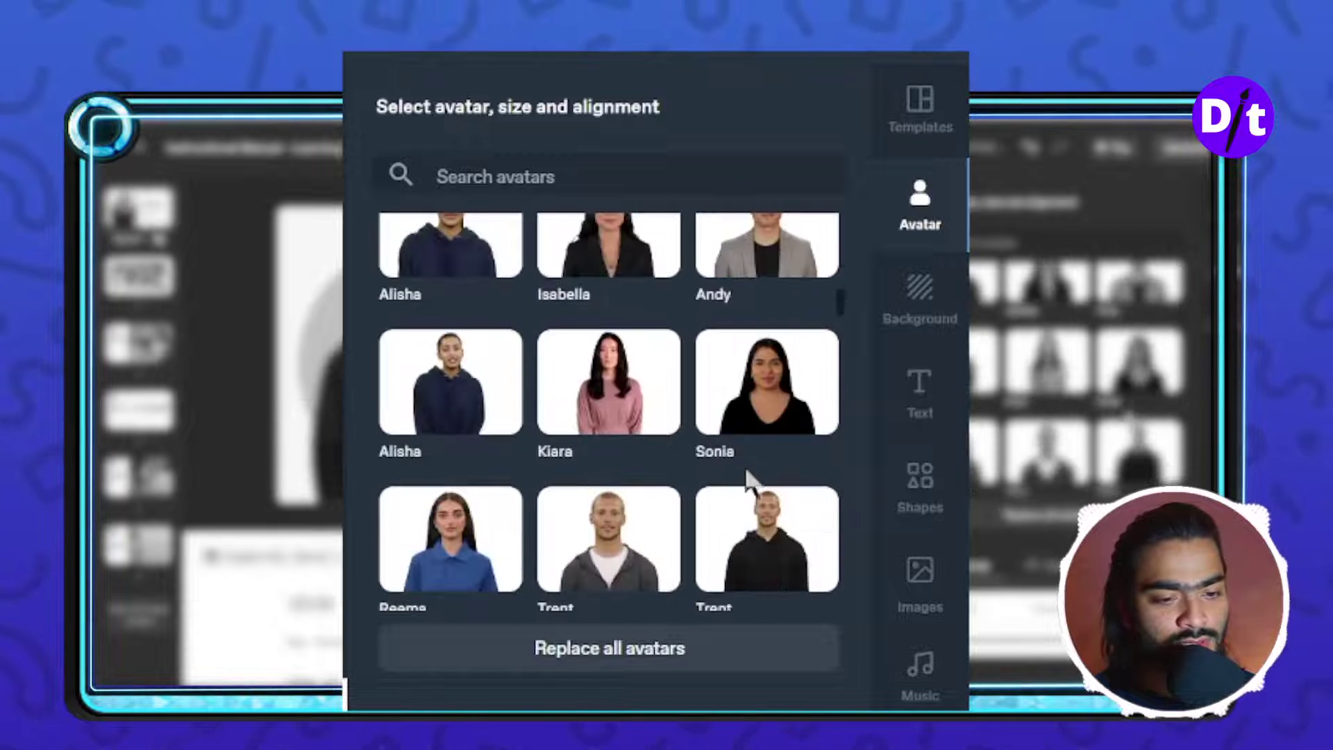
{"action": "scroll", "coordinate": [750, 358], "scroll_direction": "up", "scroll_amount": 8}
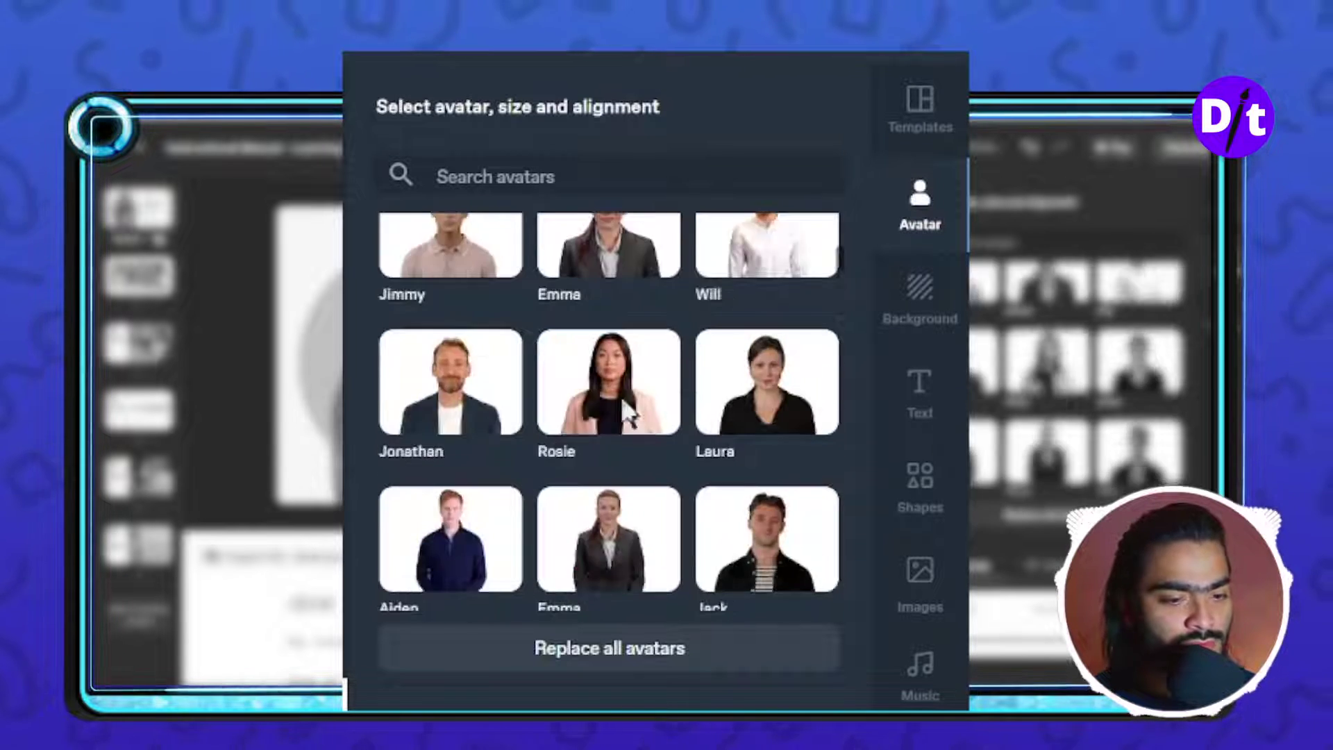
{"action": "left_click", "coordinate": [757, 319]}
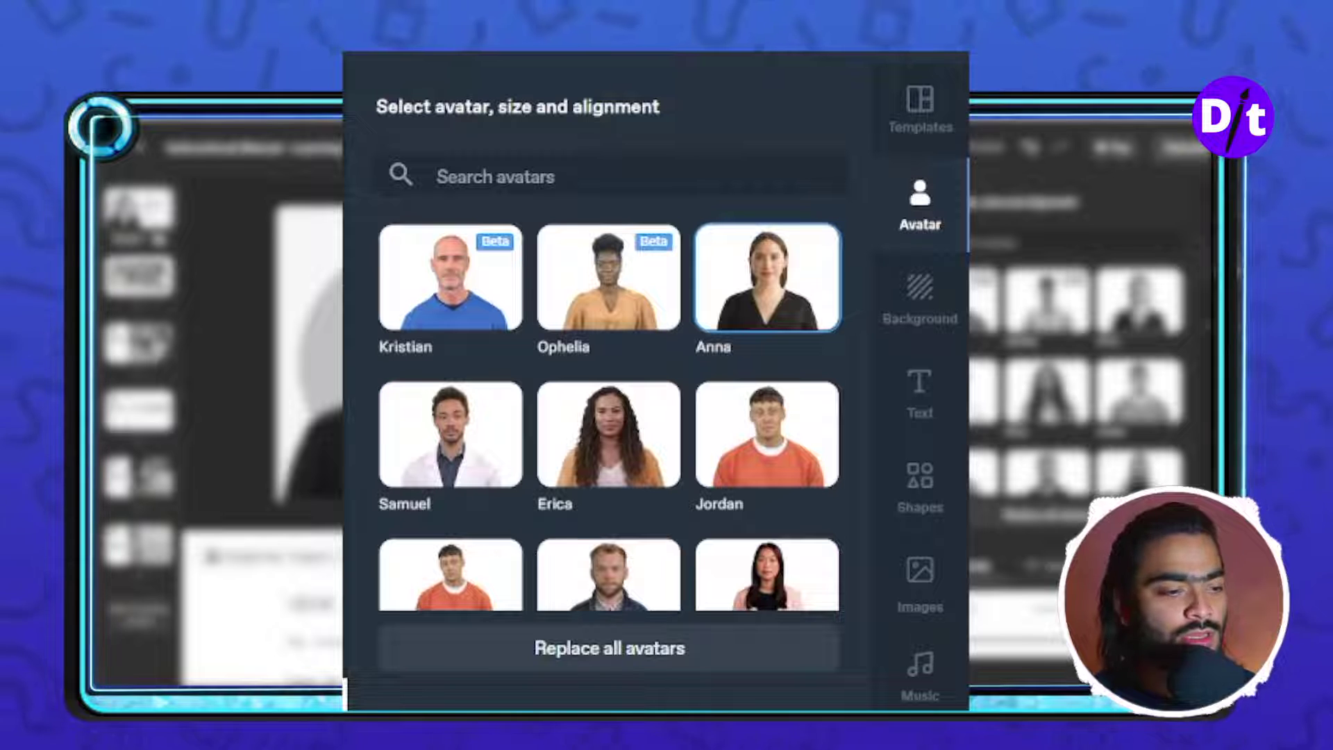
Browse background colours, stock images, videos and uploads unchanged, then bring up the text options
{"action": "left_click", "coordinate": [938, 306]}
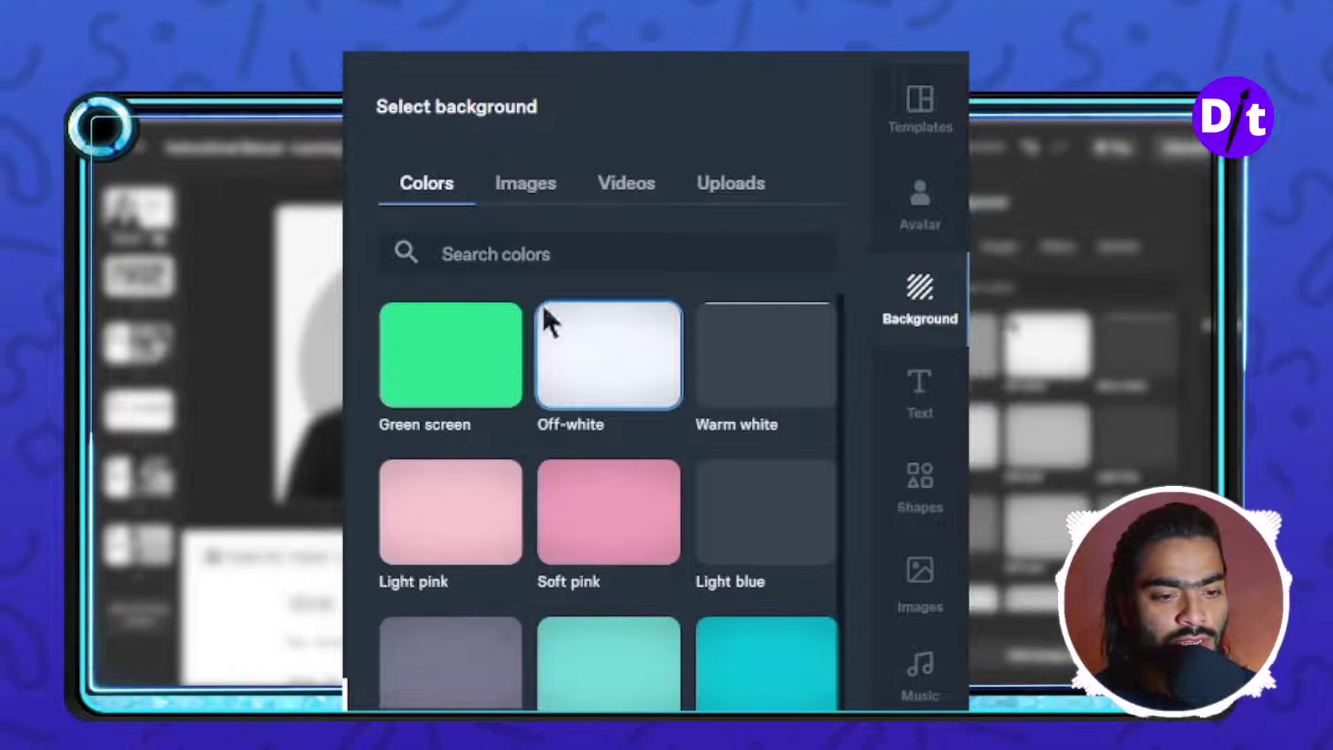
{"action": "scroll", "coordinate": [501, 472], "scroll_direction": "down", "scroll_amount": 3}
{"action": "scroll", "coordinate": [544, 565], "scroll_direction": "up", "scroll_amount": 3}
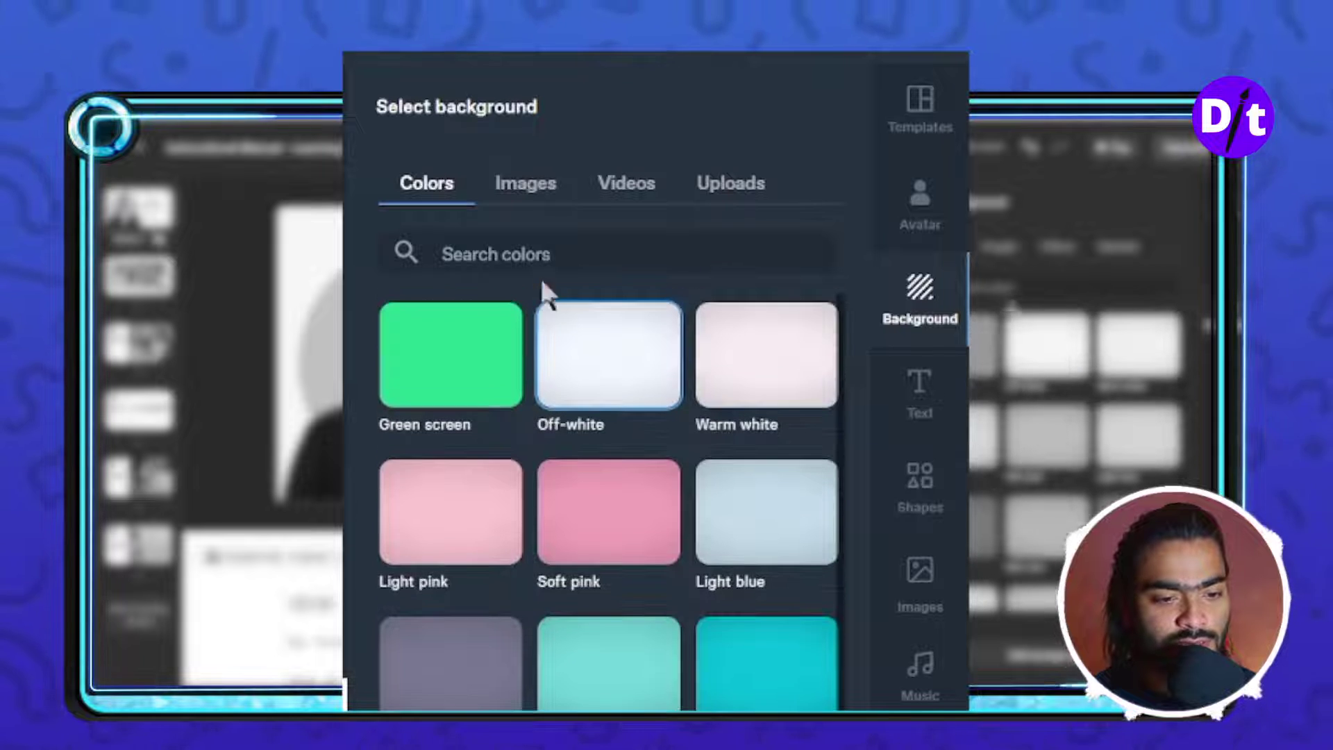
{"action": "left_click", "coordinate": [515, 189]}
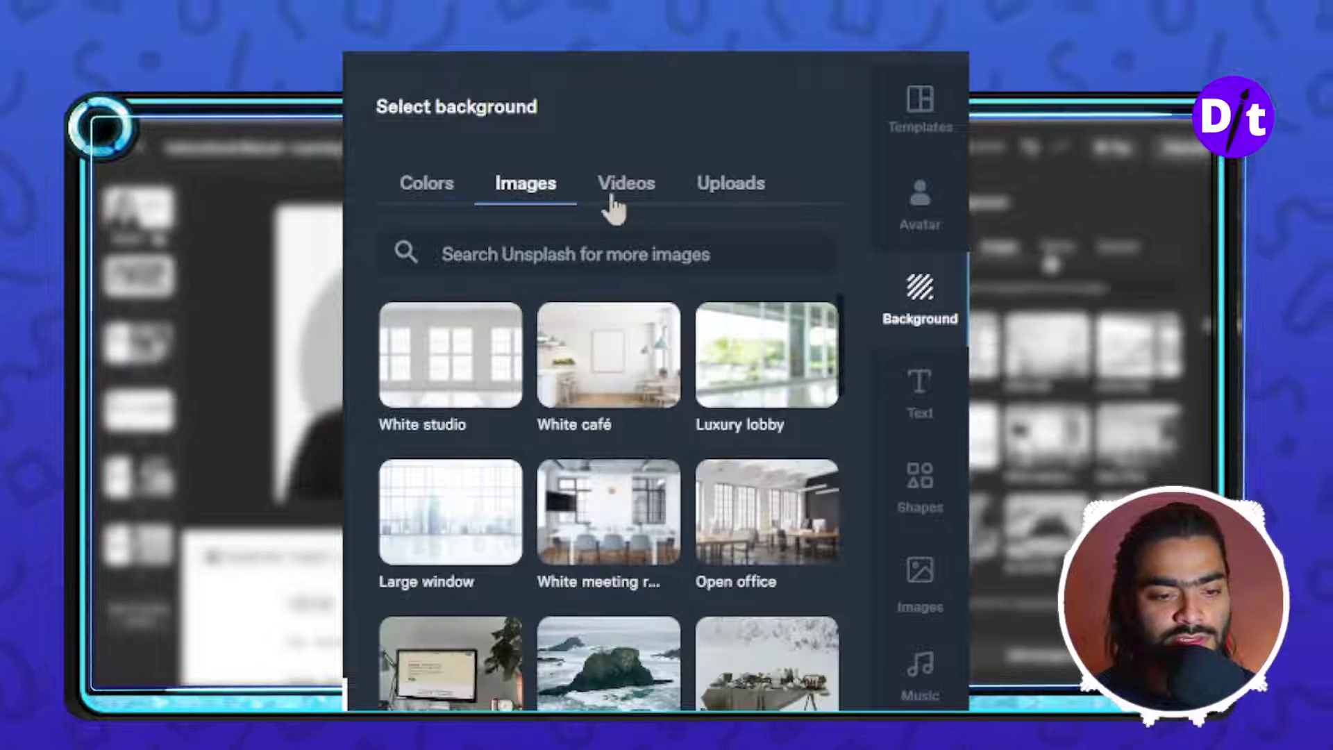
{"action": "left_click", "coordinate": [618, 189]}
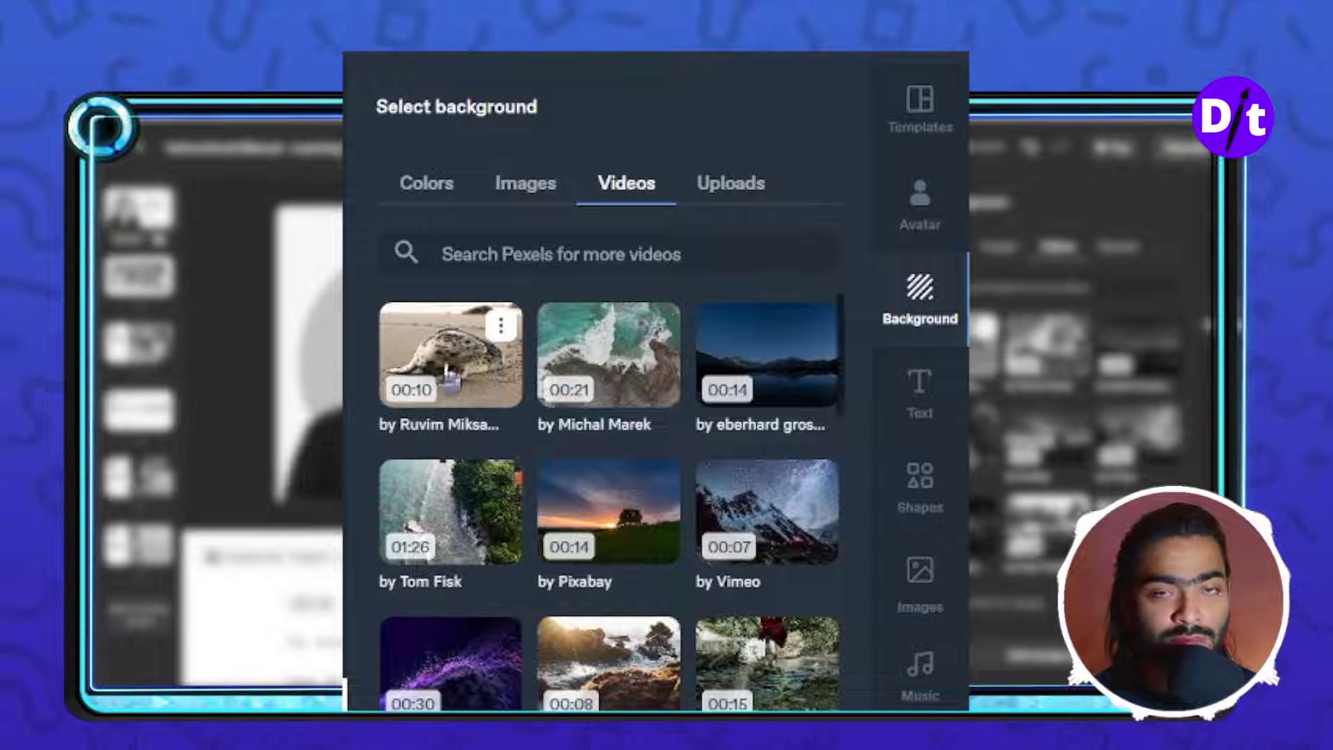
{"action": "scroll", "coordinate": [513, 417], "scroll_direction": "down", "scroll_amount": 5}
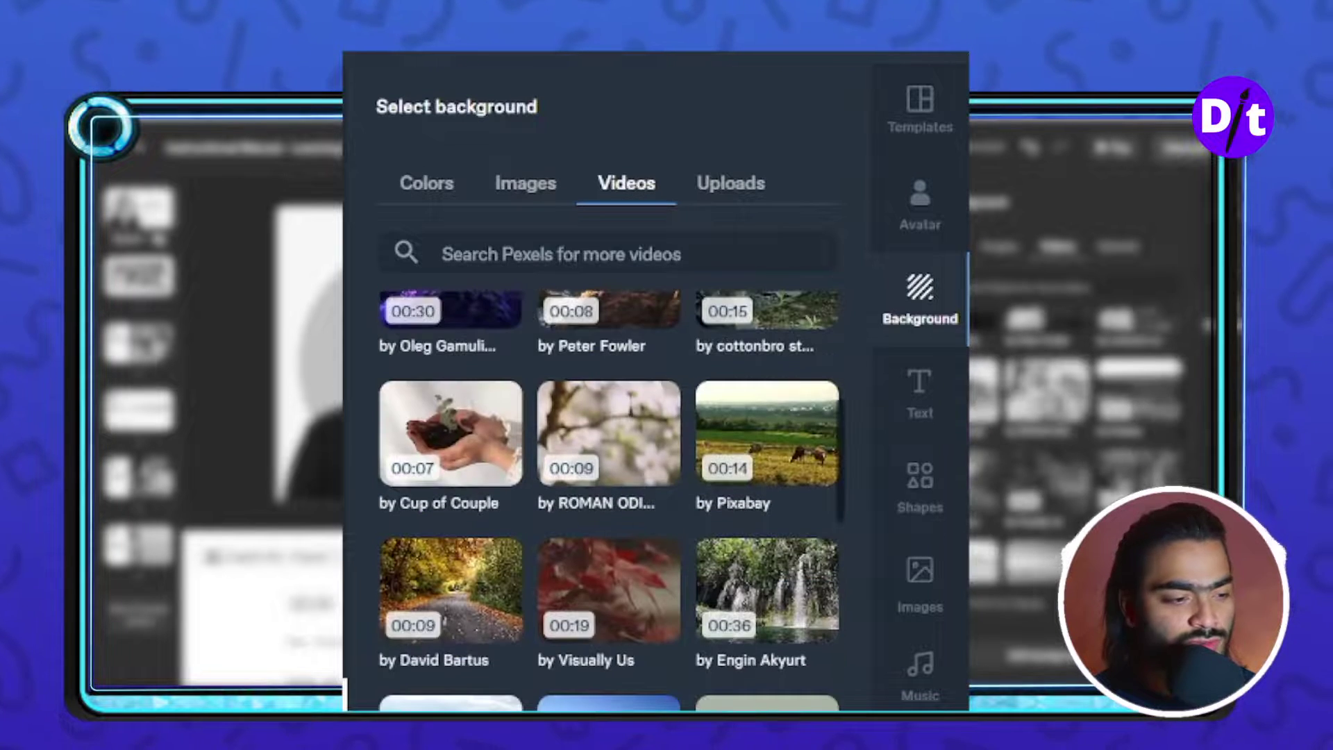
{"action": "left_click", "coordinate": [729, 194]}
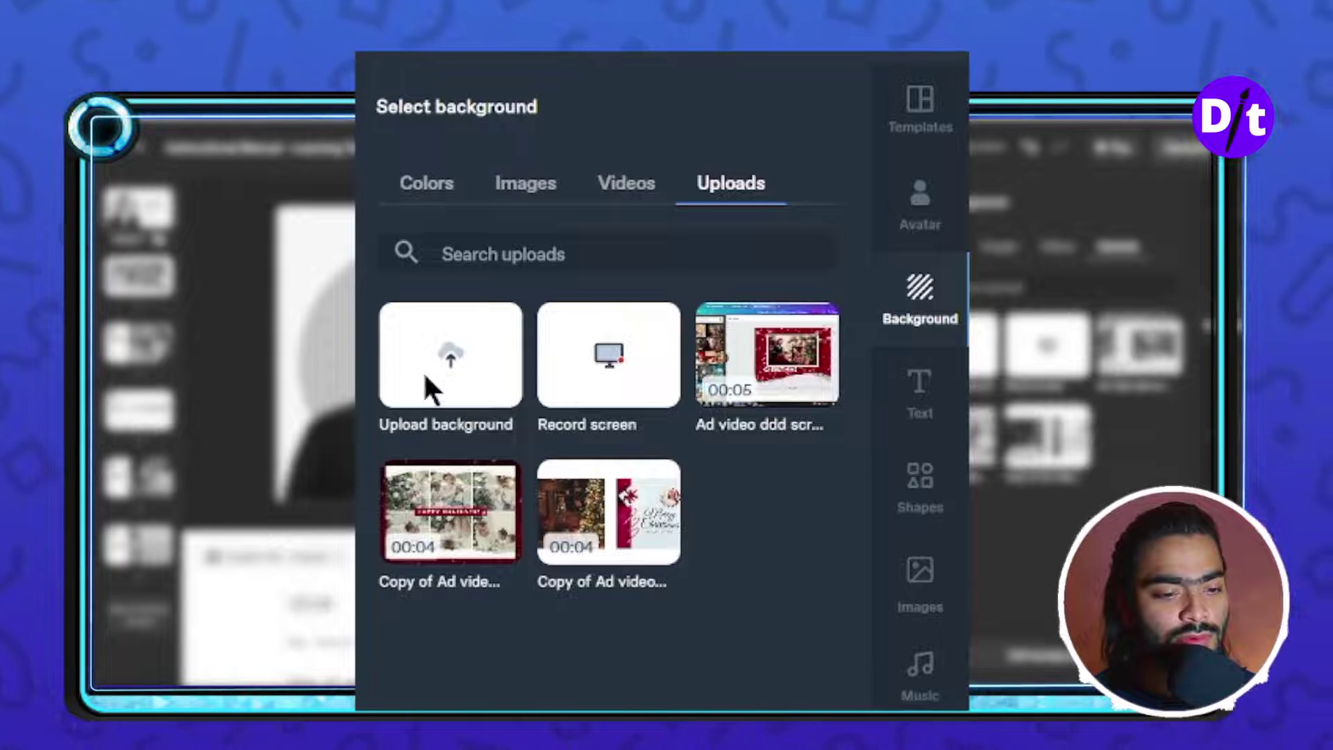
{"action": "left_click", "coordinate": [921, 393]}
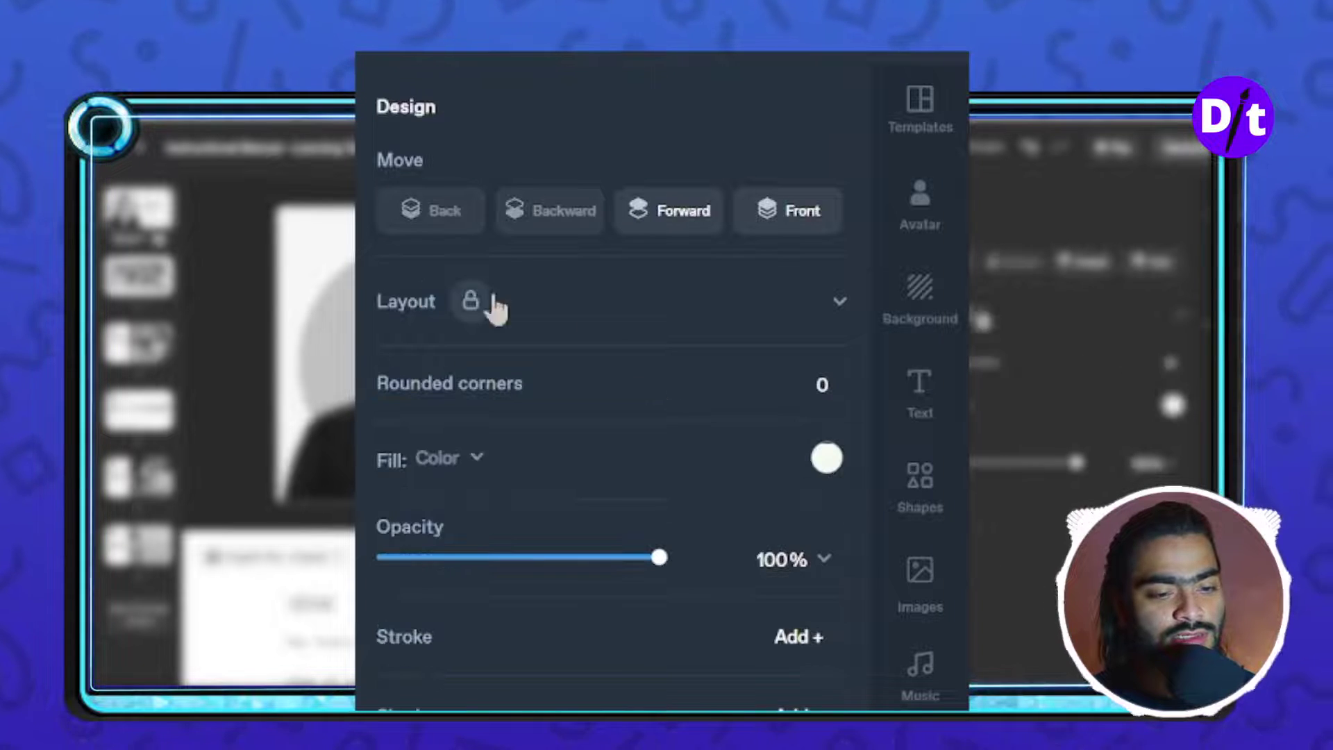
Move the orange circle up-left and enlarge it behind the presenter, then show the image library
{"action": "left_click", "coordinate": [934, 509]}
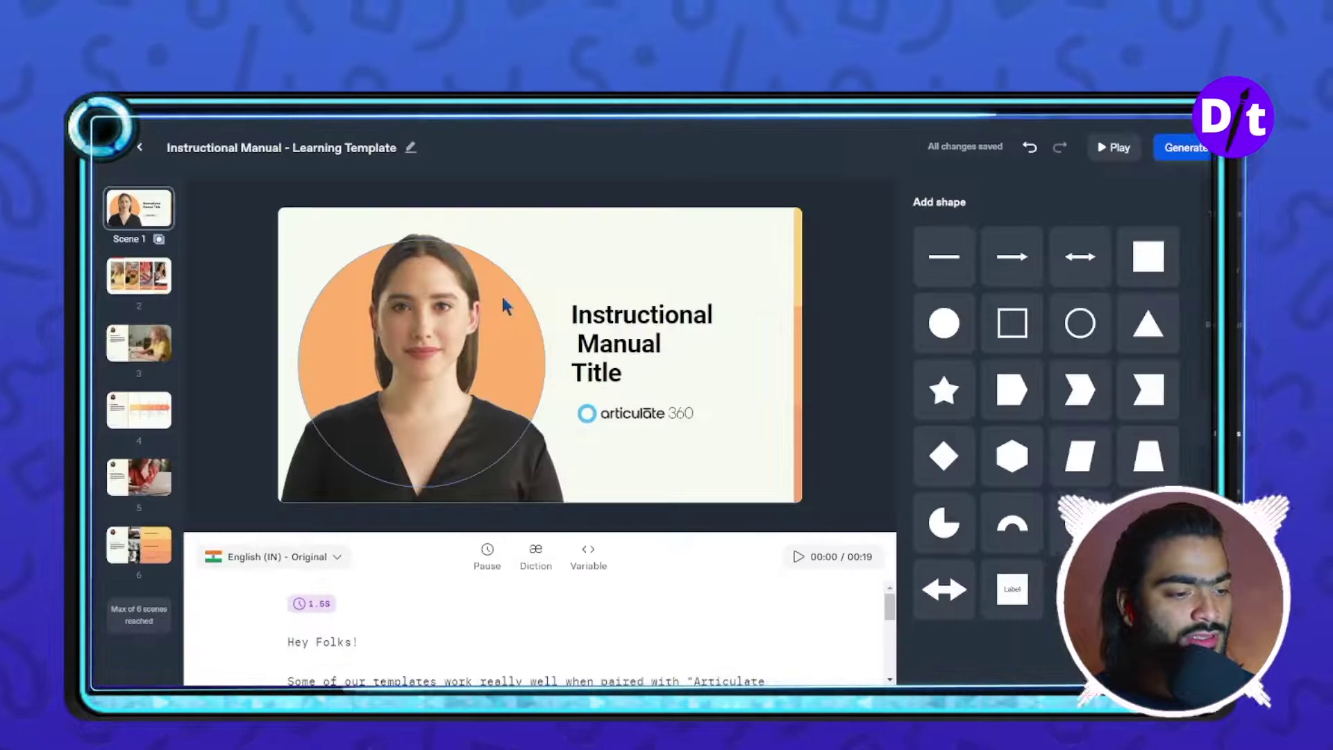
{"action": "left_click_drag", "start_coordinate": [505, 306], "coordinate": [435, 253]}
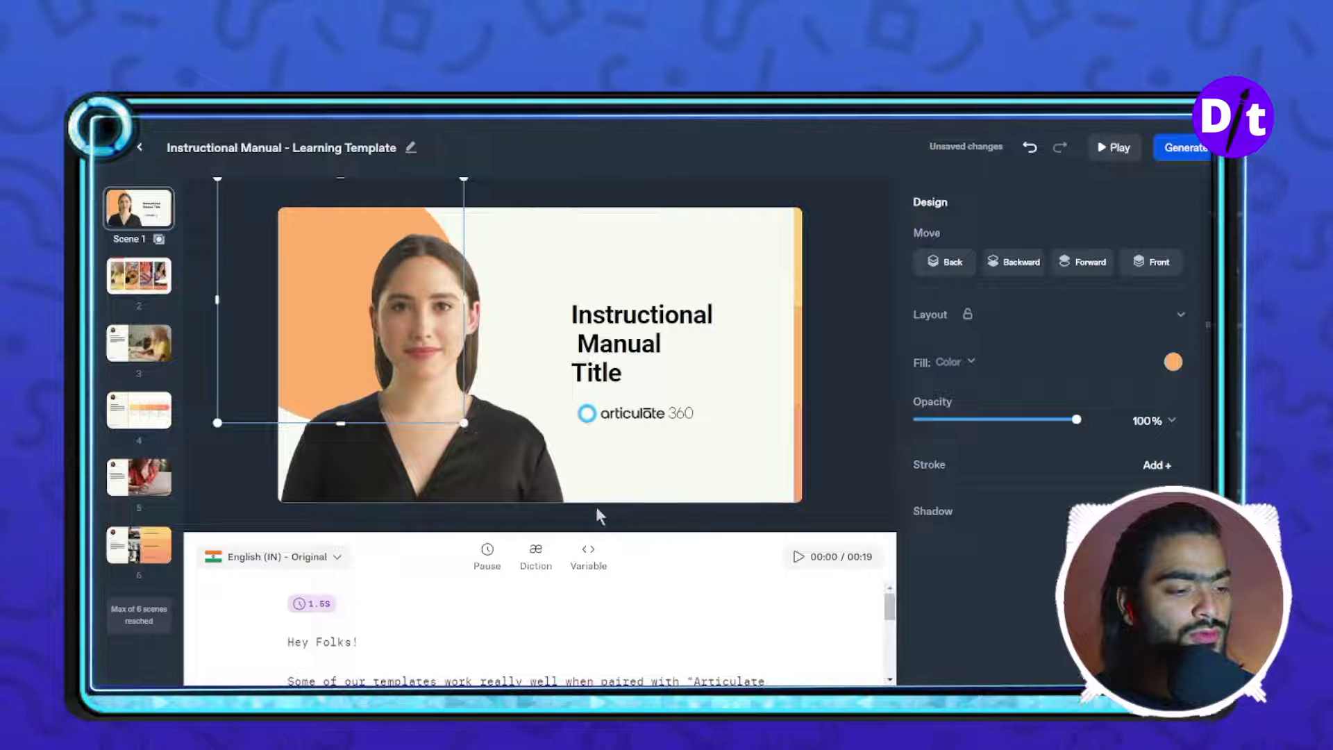
{"action": "left_click_drag", "start_coordinate": [463, 422], "coordinate": [604, 511]}
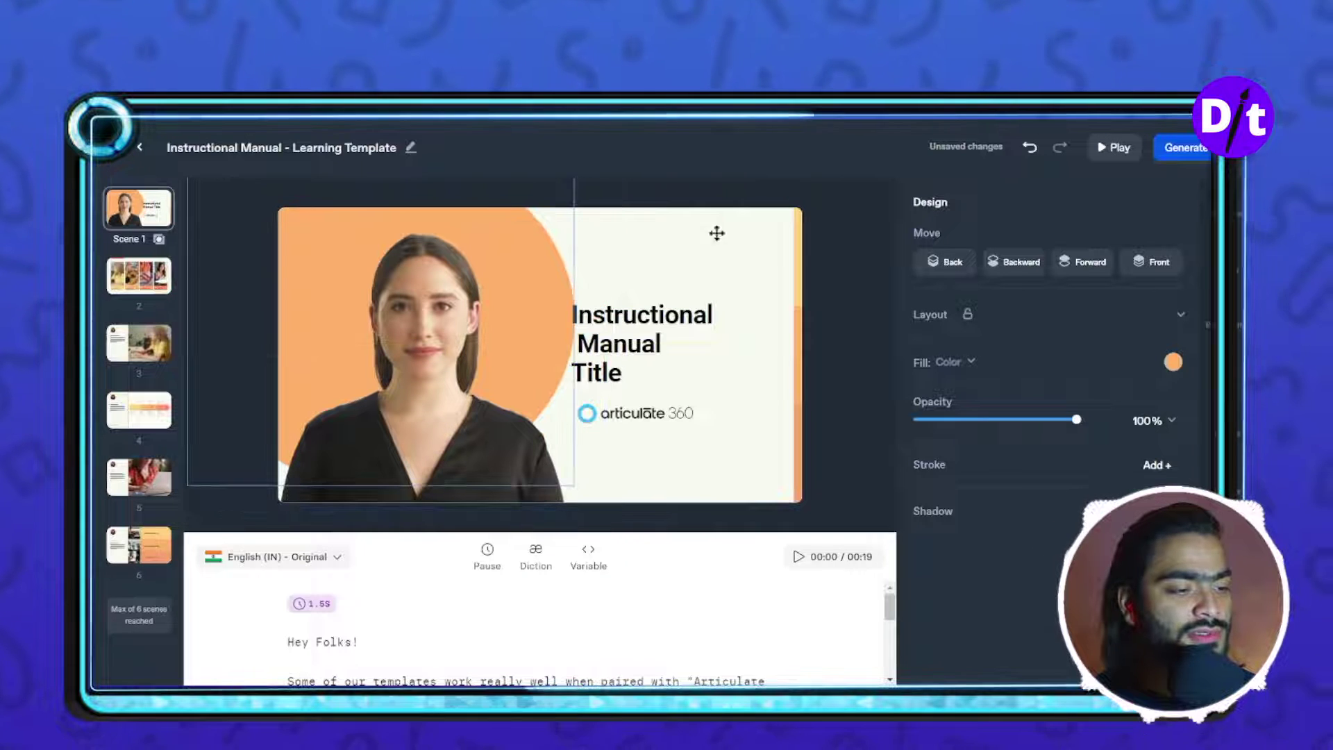
{"action": "left_click", "coordinate": [684, 229]}
{"action": "left_click", "coordinate": [1239, 425]}
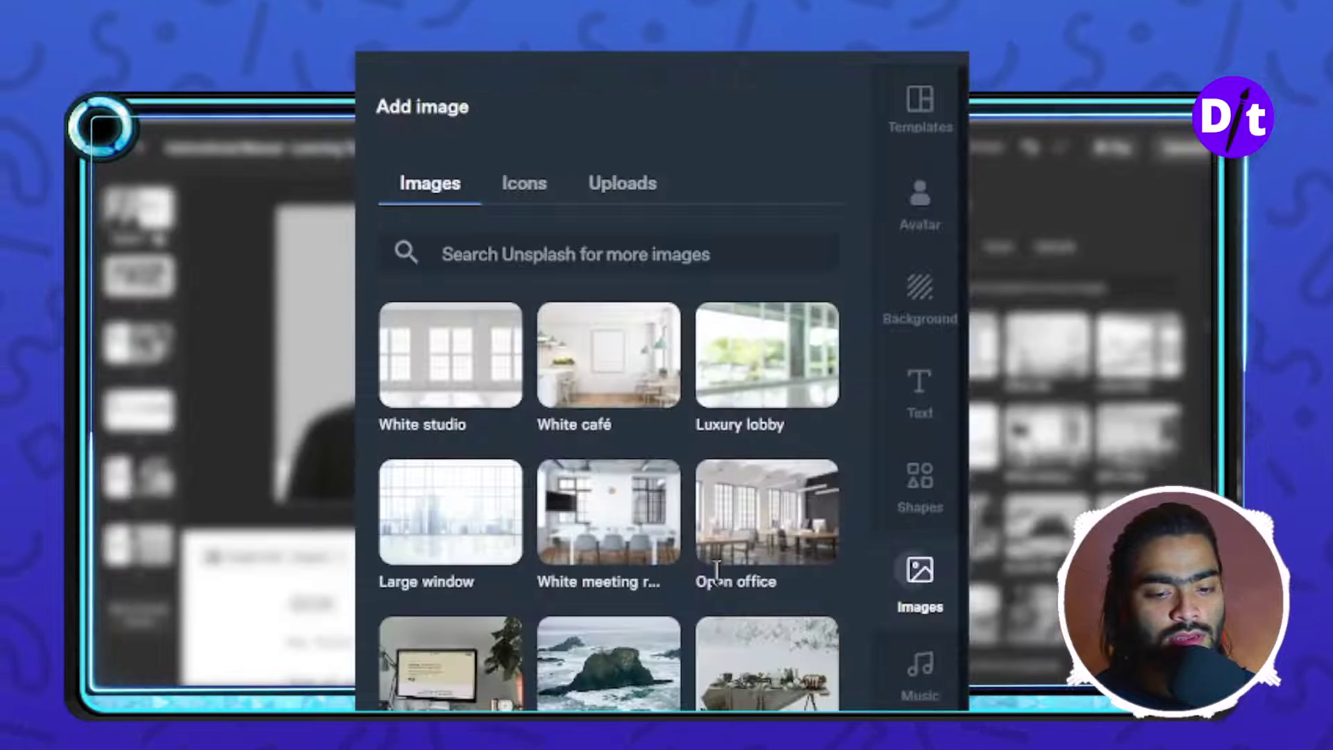
Browse the music library tracks, with Happy marked as the track in use
{"action": "scroll", "coordinate": [491, 426], "scroll_direction": "down", "scroll_amount": 5}
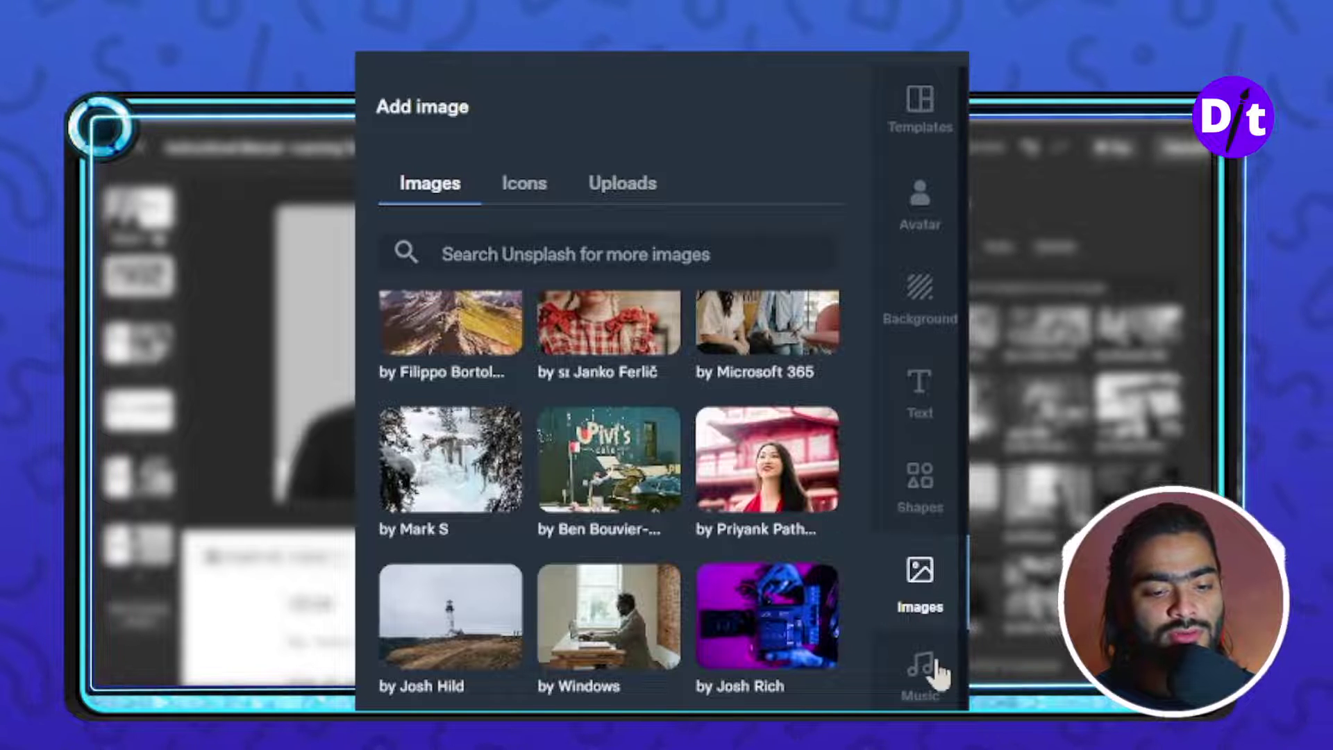
{"action": "left_click", "coordinate": [926, 670]}
{"action": "scroll", "coordinate": [523, 362], "scroll_direction": "down", "scroll_amount": 3}
{"action": "scroll", "coordinate": [519, 416], "scroll_direction": "up", "scroll_amount": 3}
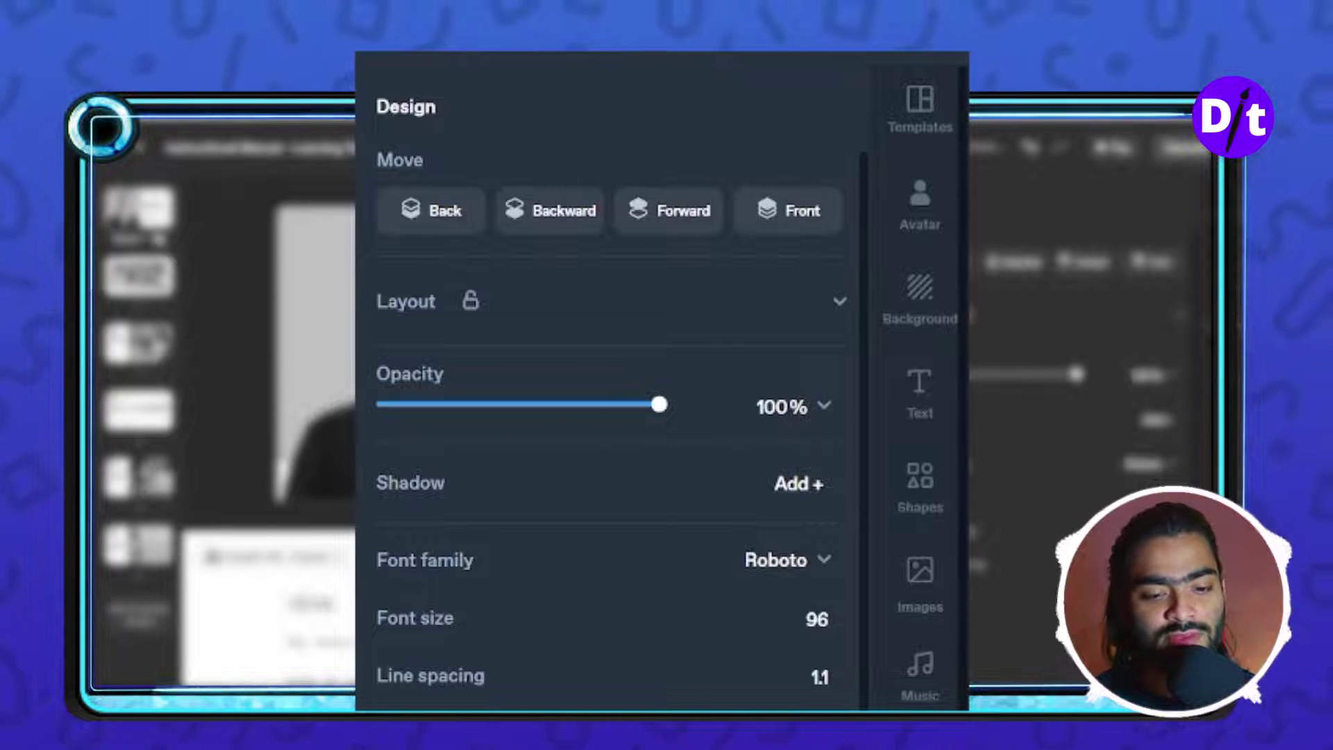
{"action": "left_click", "coordinate": [919, 687]}
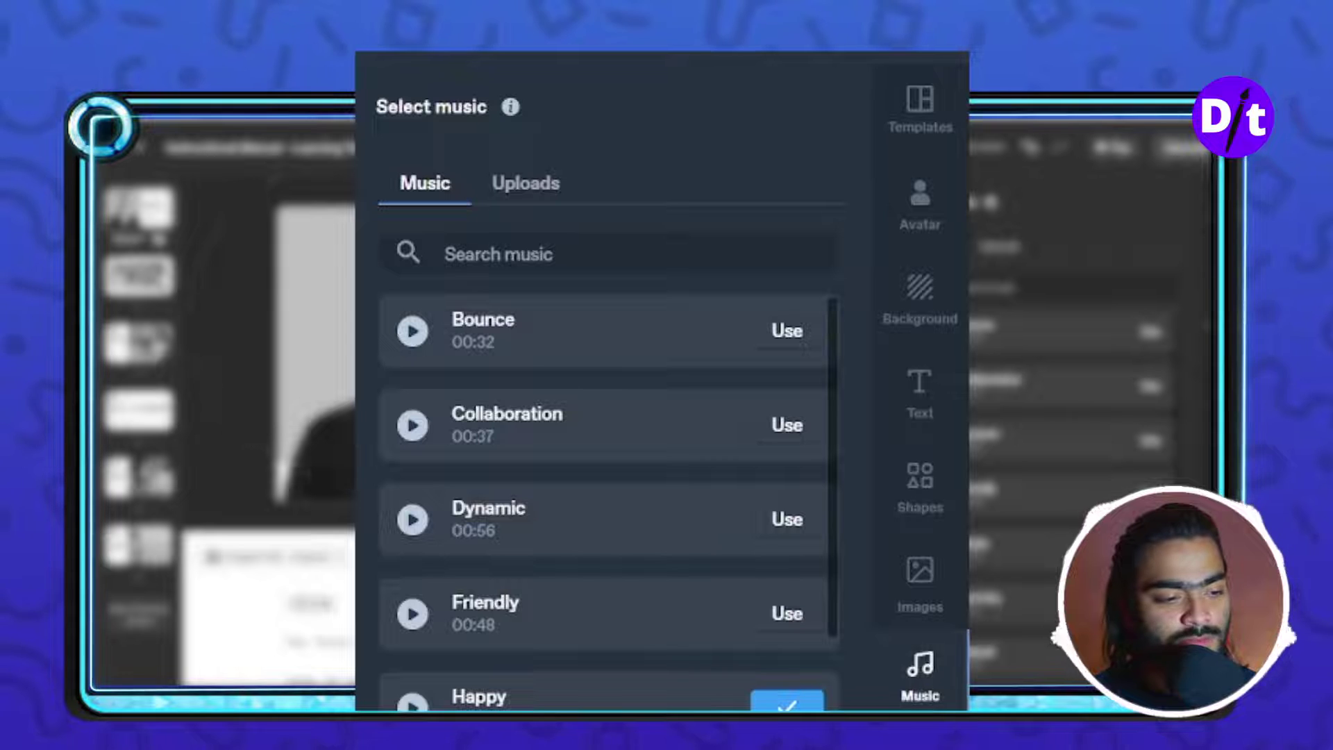
{"action": "scroll", "coordinate": [595, 517], "scroll_direction": "down", "scroll_amount": 5}
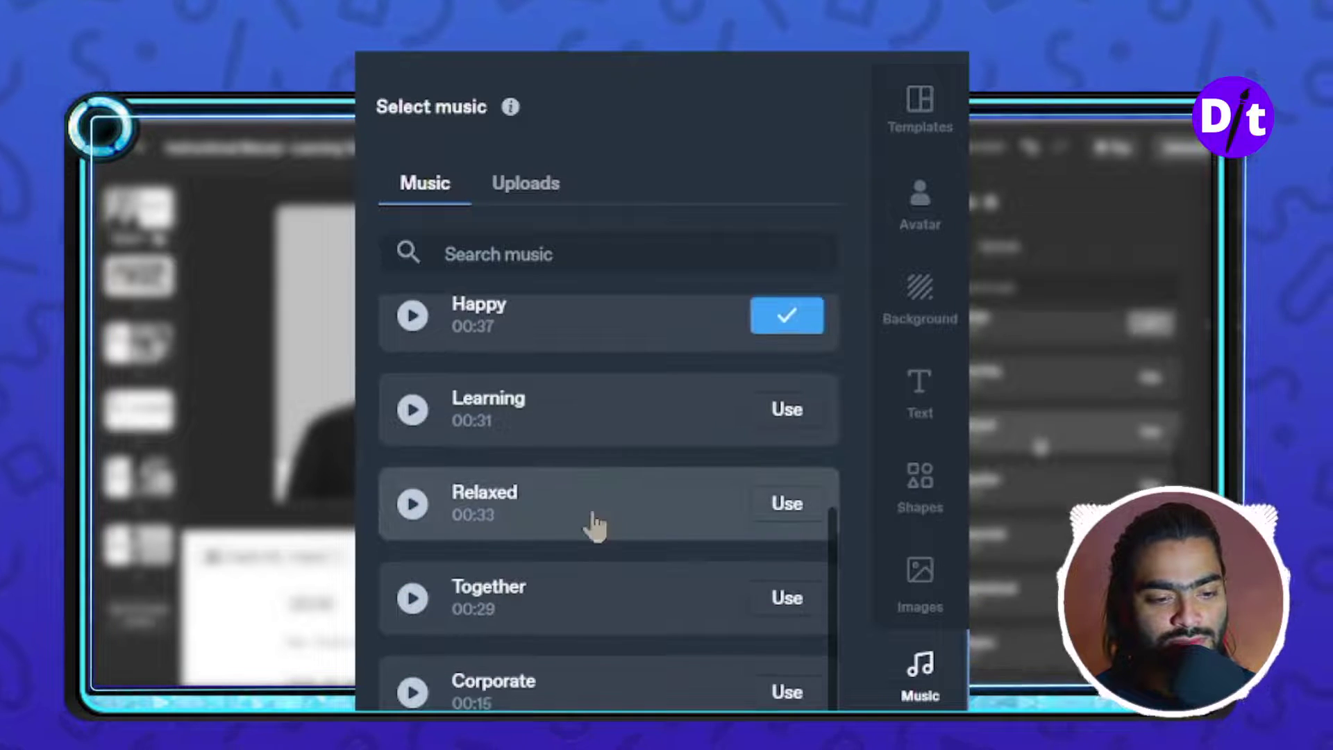
{"action": "scroll", "coordinate": [625, 486], "scroll_direction": "up", "scroll_amount": 4}
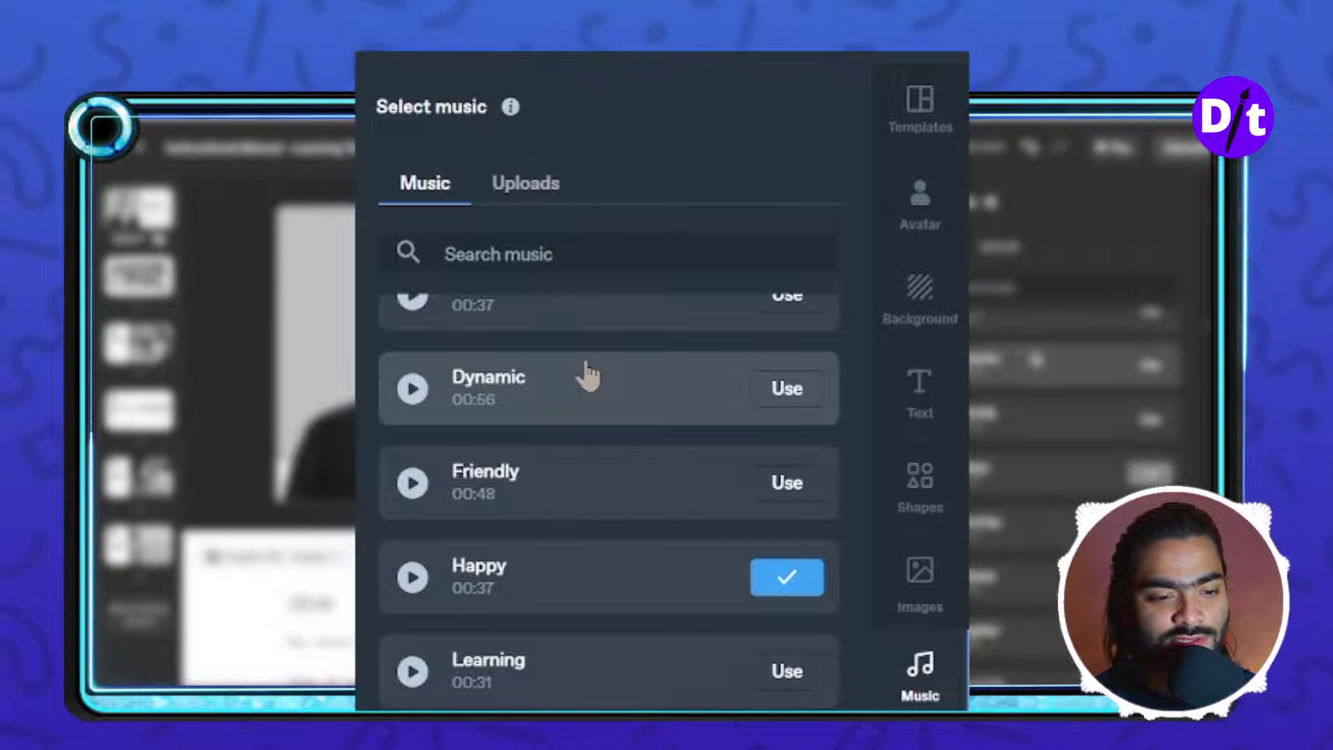
{"action": "scroll", "coordinate": [588, 375], "scroll_direction": "up", "scroll_amount": 2}
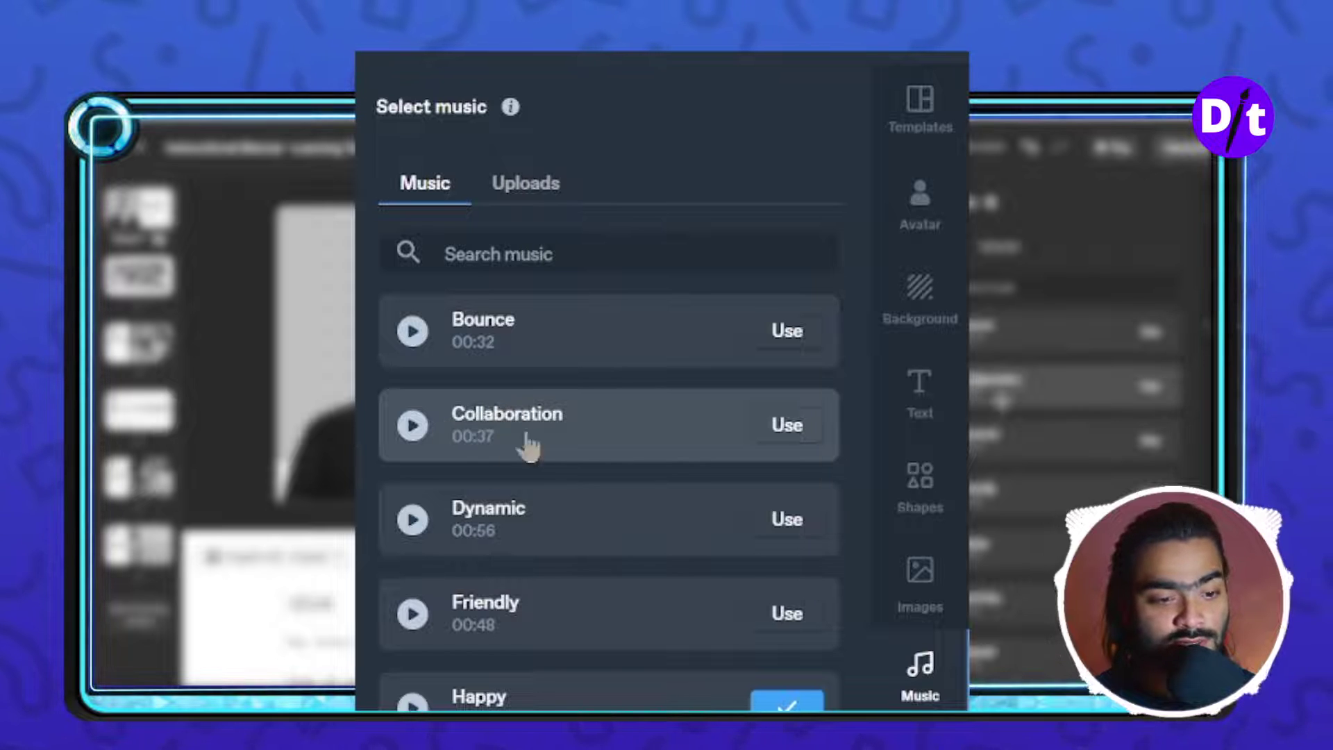
{"action": "left_click", "coordinate": [531, 186]}
{"action": "left_click", "coordinate": [436, 191]}
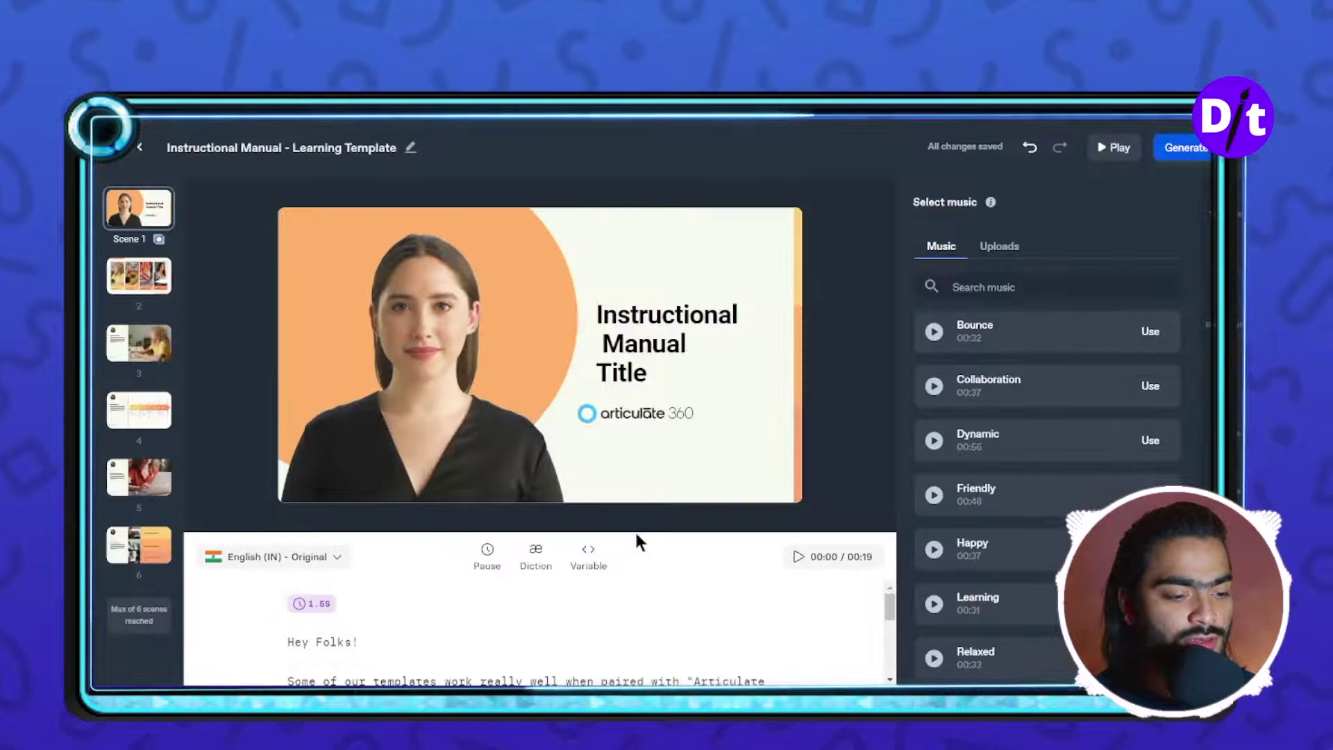
Clear Scene 1's template script and type 'hey, let's explore synthesia with design talk and create'
{"action": "left_click_drag", "start_coordinate": [636, 531], "coordinate": [640, 361]}
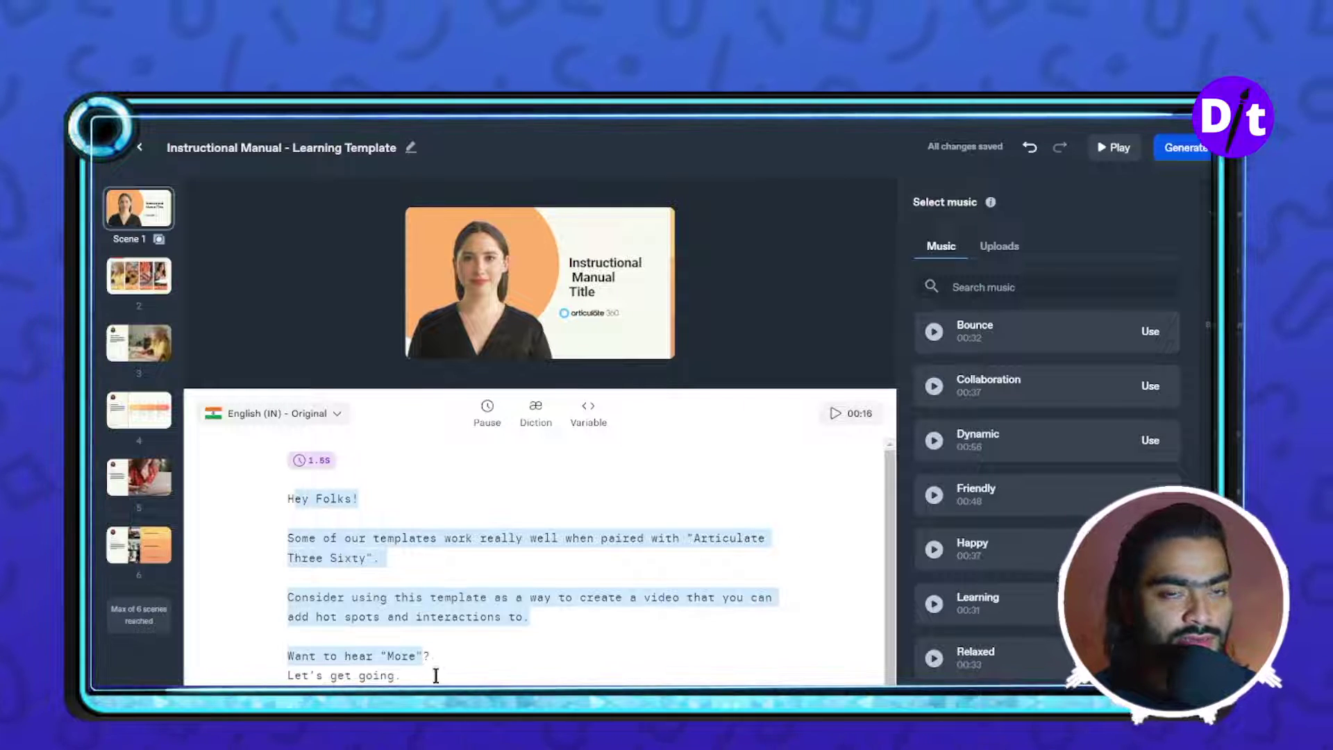
{"action": "key", "text": "ctrl+a"}
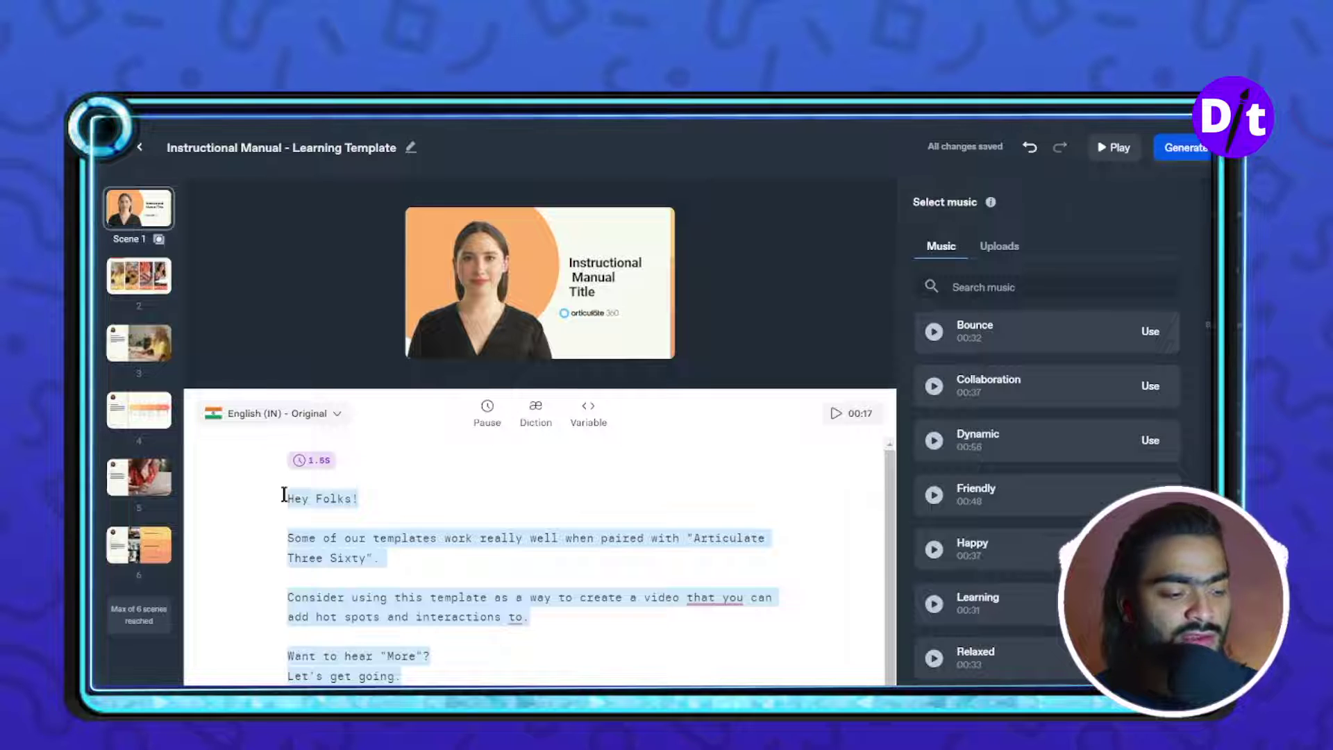
{"action": "key", "text": "BackSpace"}
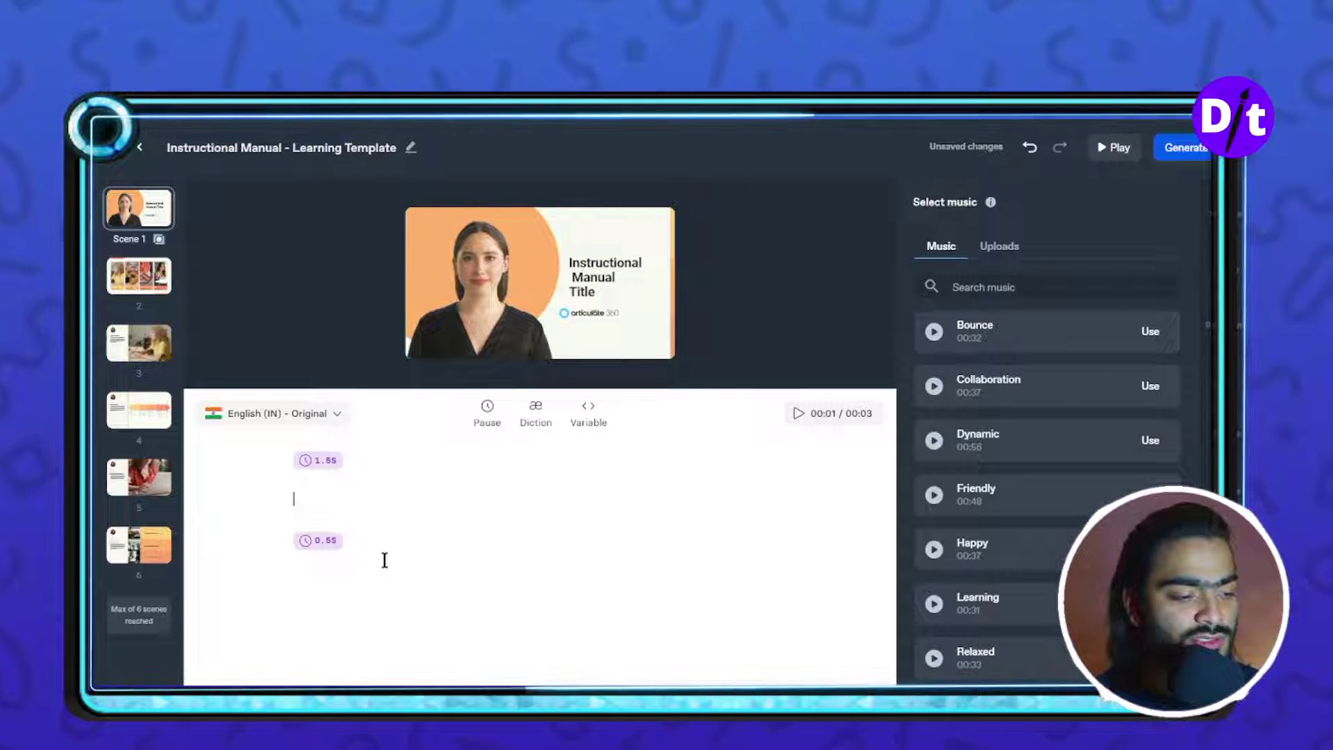
{"action": "key", "text": "BackSpace"}
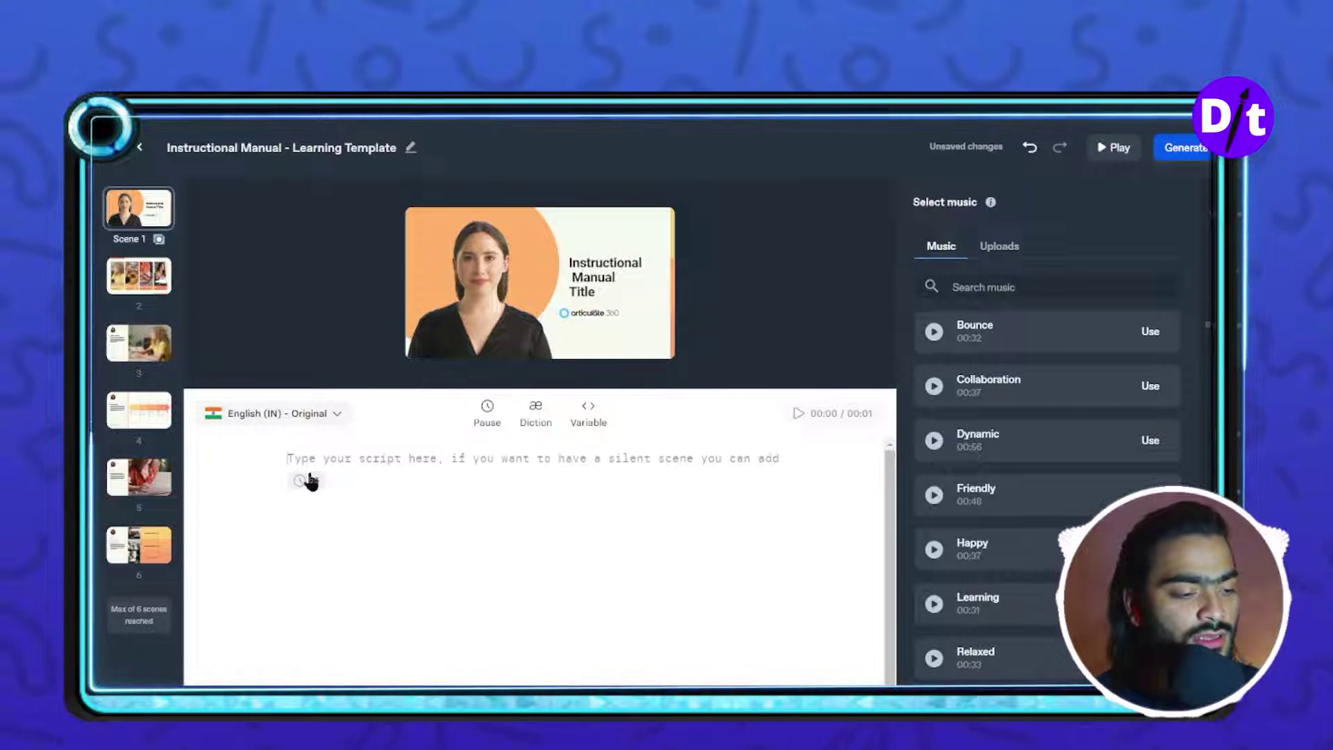
{"action": "type", "text": "he"}
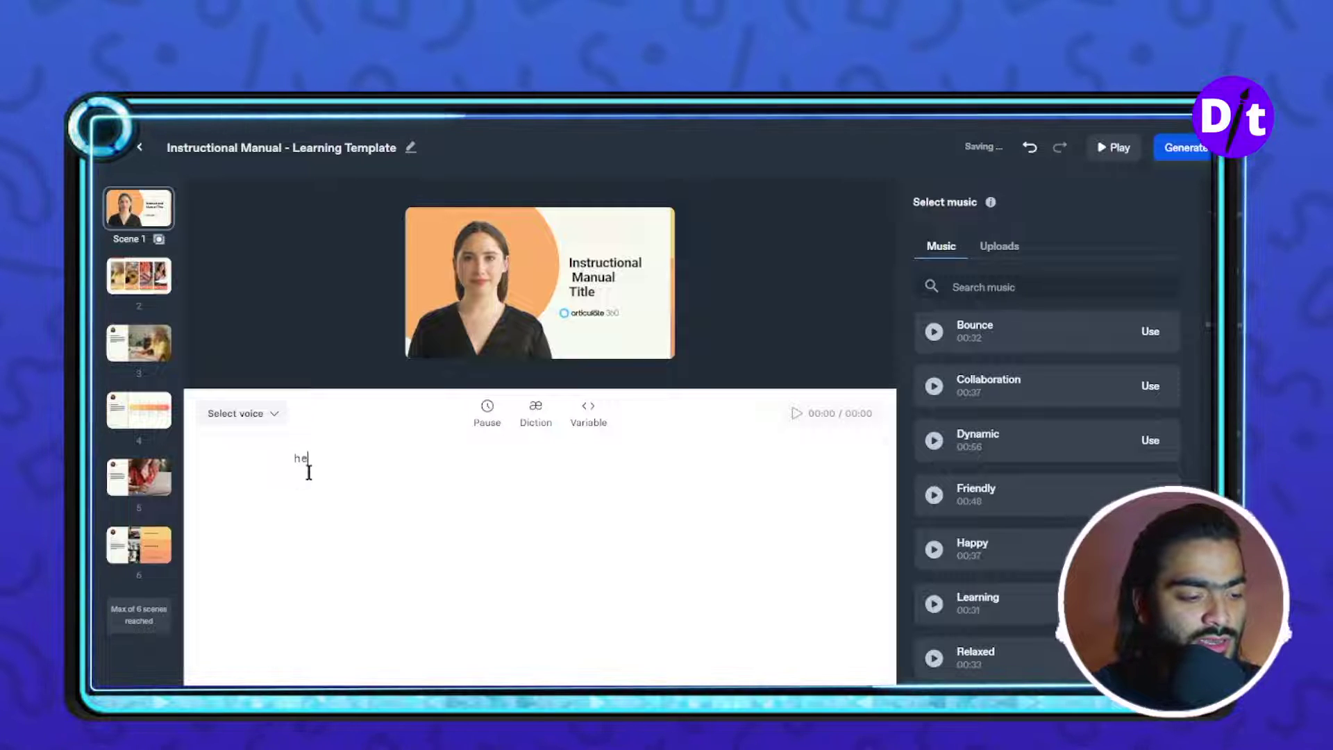
{"action": "type", "text": "y, let's explore synthesia with design talk and create amazing content."}
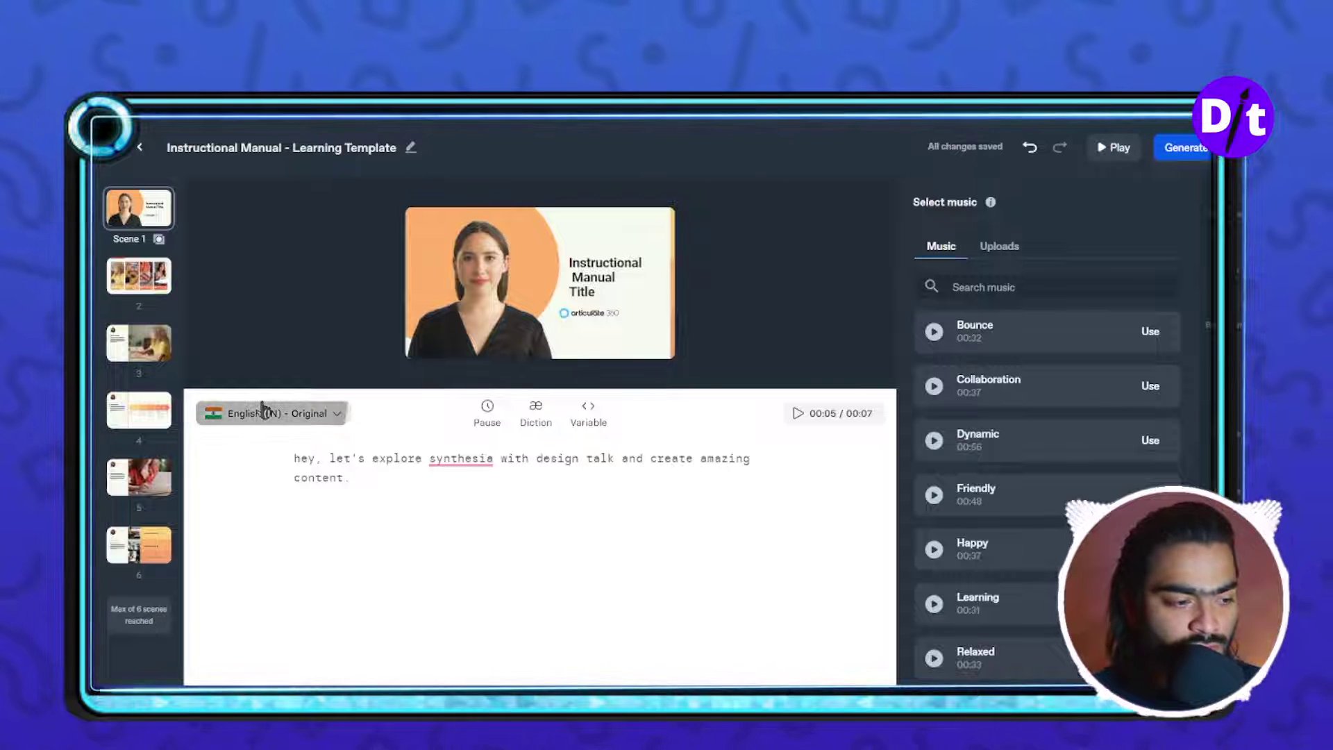
{"action": "left_click", "coordinate": [403, 409]}
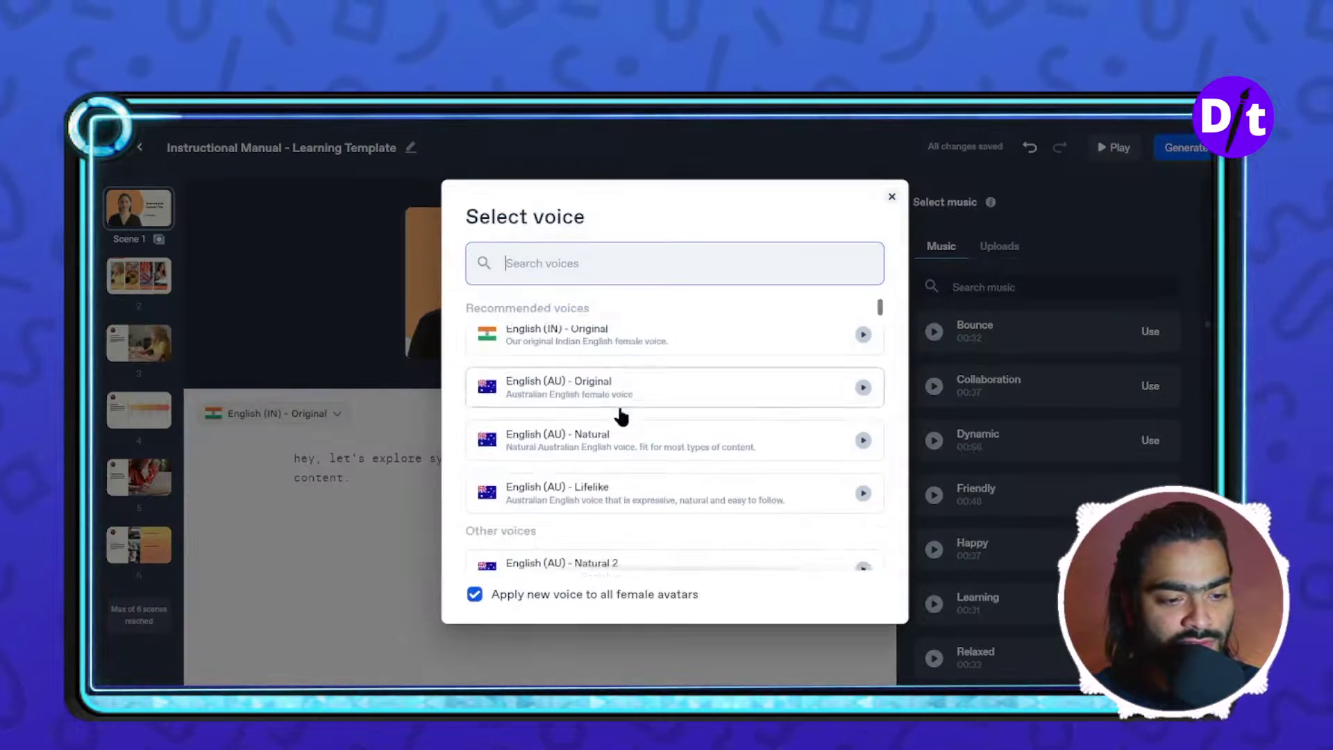
{"action": "scroll", "coordinate": [621, 417], "scroll_direction": "down", "scroll_amount": 5}
{"action": "scroll", "coordinate": [621, 416], "scroll_direction": "down", "scroll_amount": 10}
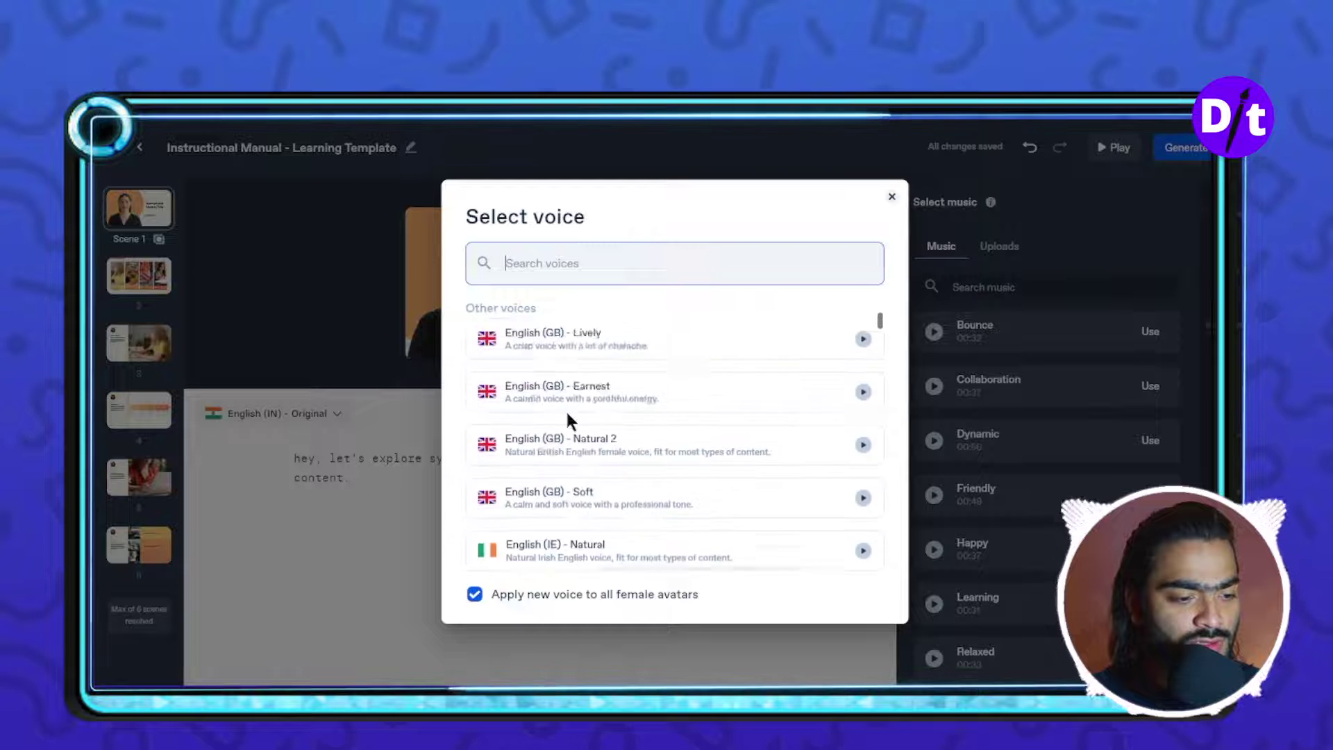
{"action": "scroll", "coordinate": [581, 417], "scroll_direction": "down", "scroll_amount": 15}
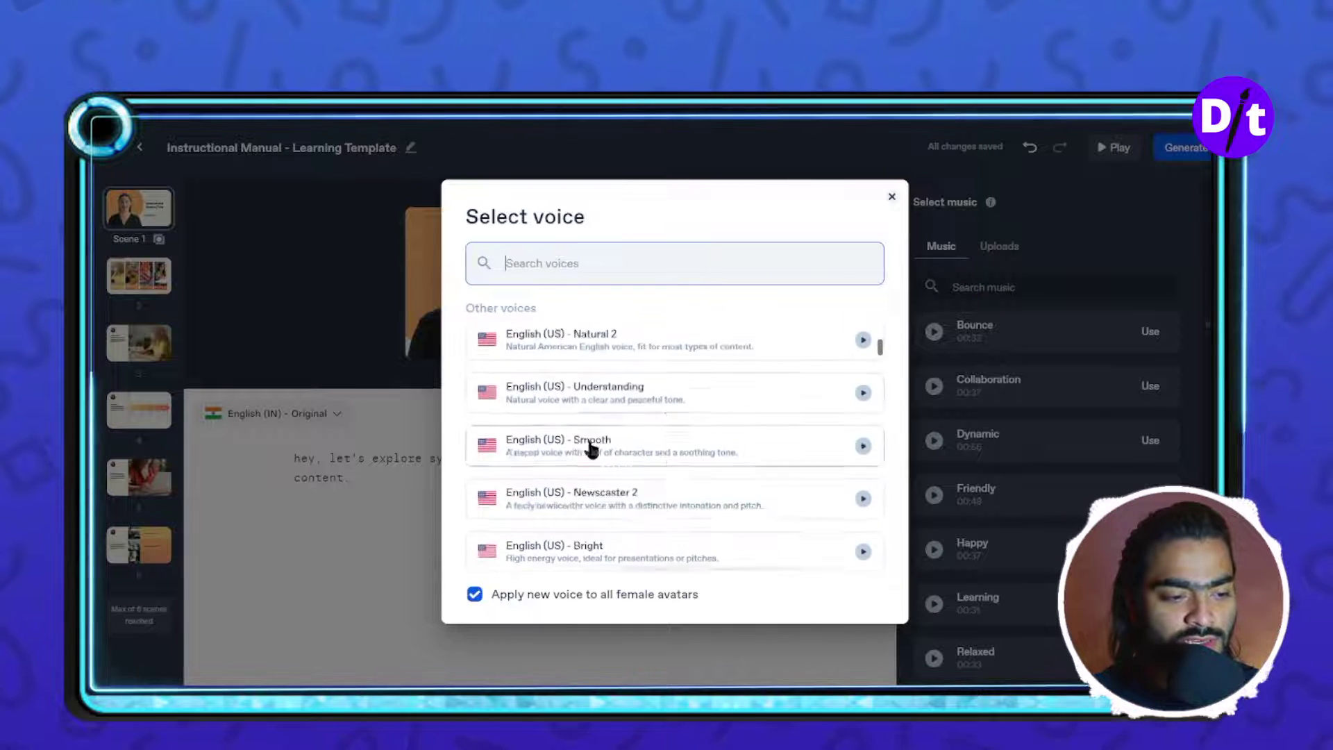
{"action": "scroll", "coordinate": [617, 486], "scroll_direction": "up", "scroll_amount": 10}
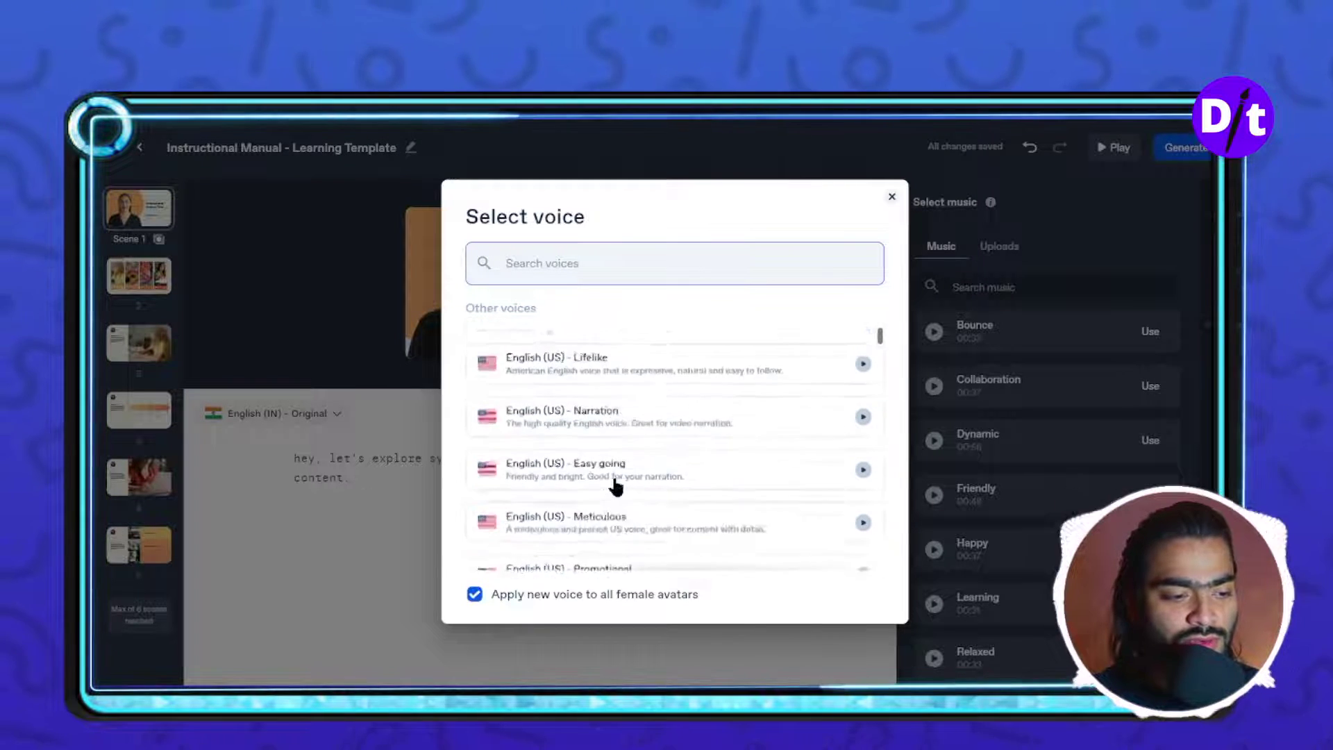
{"action": "scroll", "coordinate": [649, 488], "scroll_direction": "up", "scroll_amount": 10}
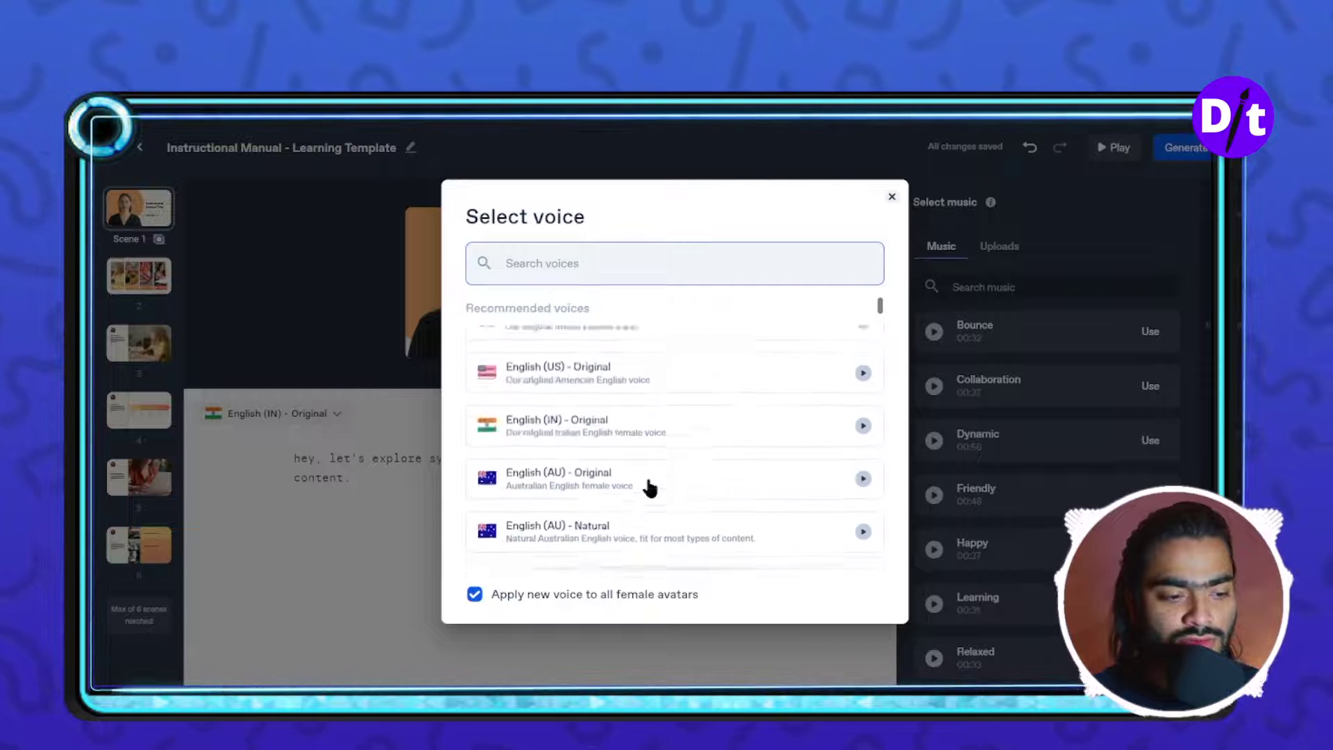
{"action": "scroll", "coordinate": [764, 458], "scroll_direction": "up", "scroll_amount": 3}
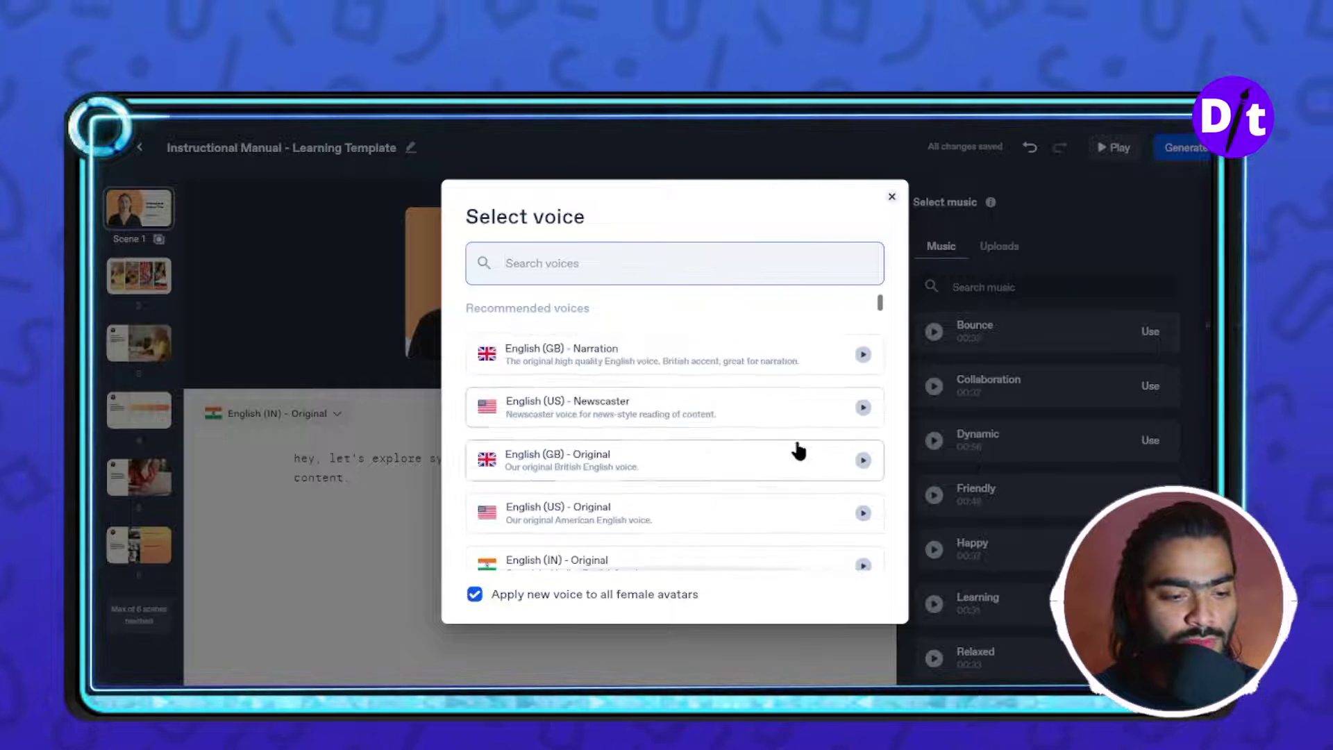
{"action": "left_click", "coordinate": [862, 409]}
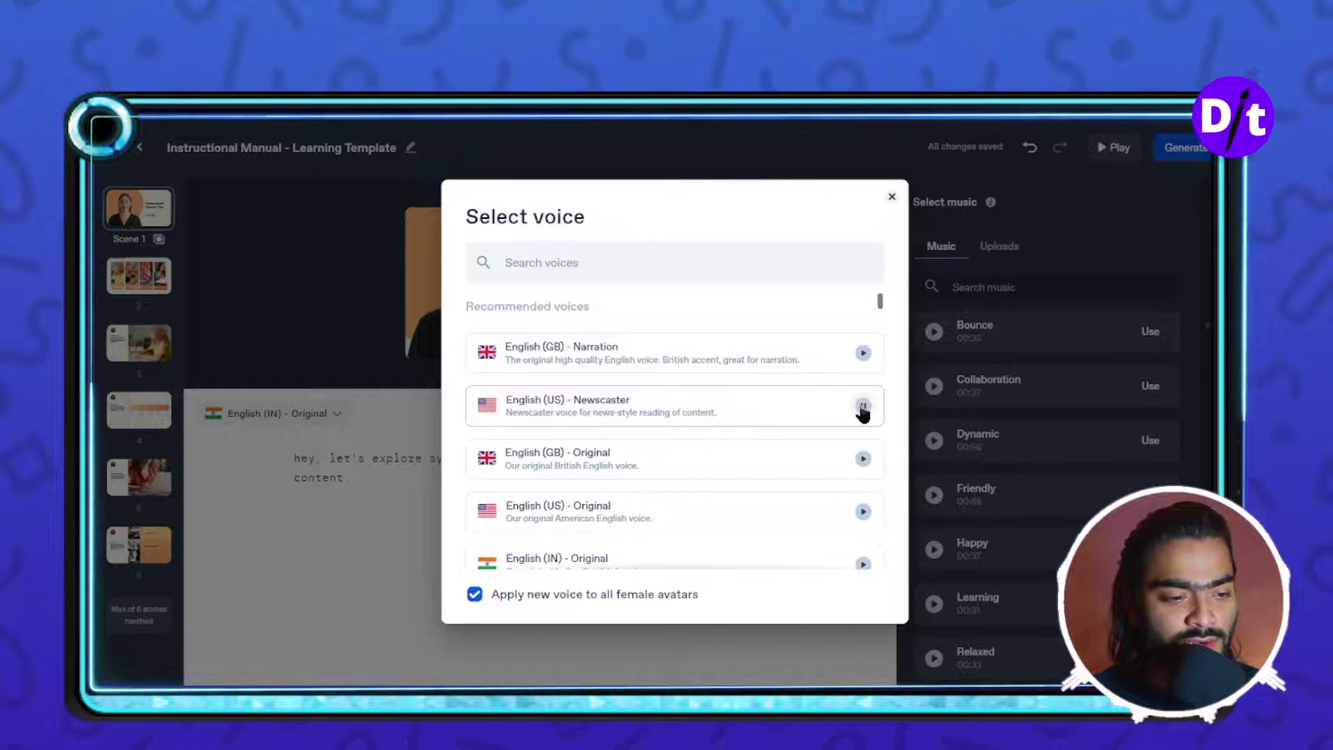
{"action": "scroll", "coordinate": [743, 470], "scroll_direction": "down", "scroll_amount": 3}
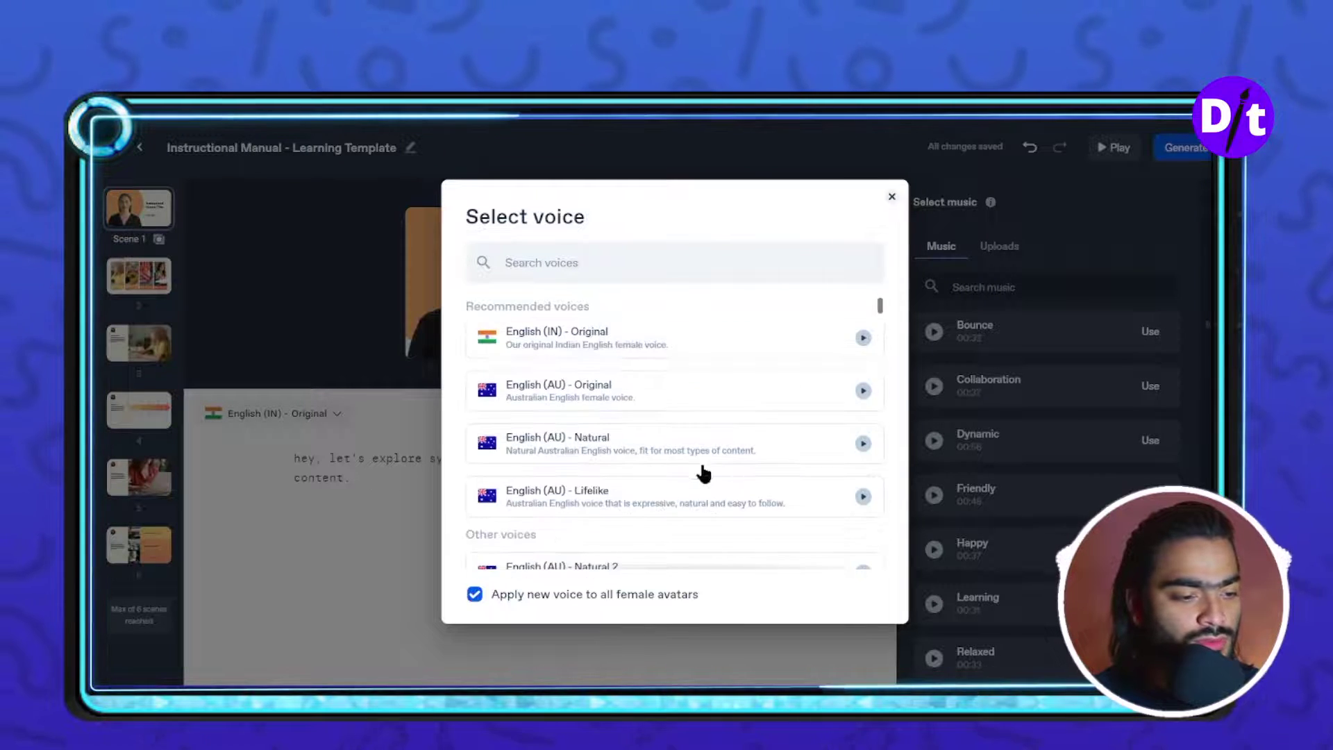
{"action": "scroll", "coordinate": [576, 409], "scroll_direction": "up", "scroll_amount": 1}
{"action": "left_click", "coordinate": [623, 416]}
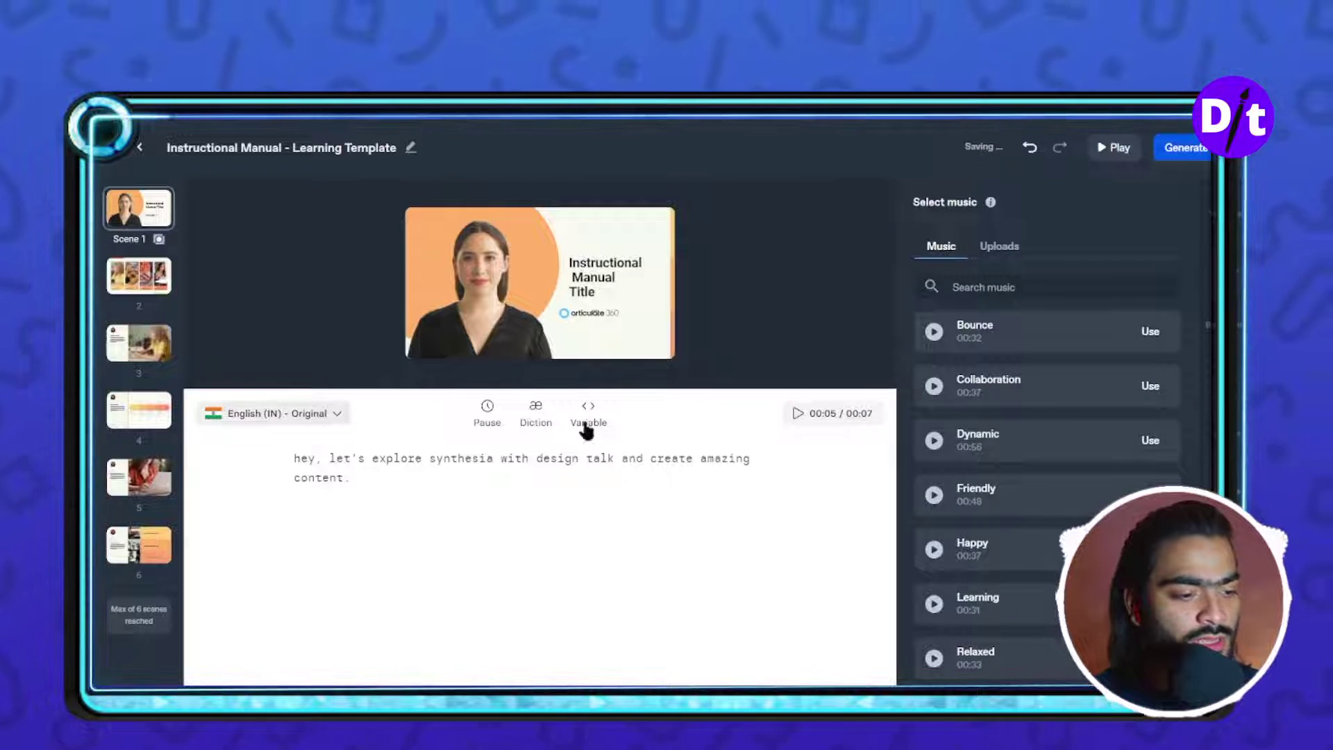
Replace the 'Instructional Manual Title' with 'Let's Explore' and a second line starting 'S'
{"action": "left_click", "coordinate": [596, 292]}
{"action": "left_click_drag", "start_coordinate": [643, 366], "coordinate": [603, 316]}
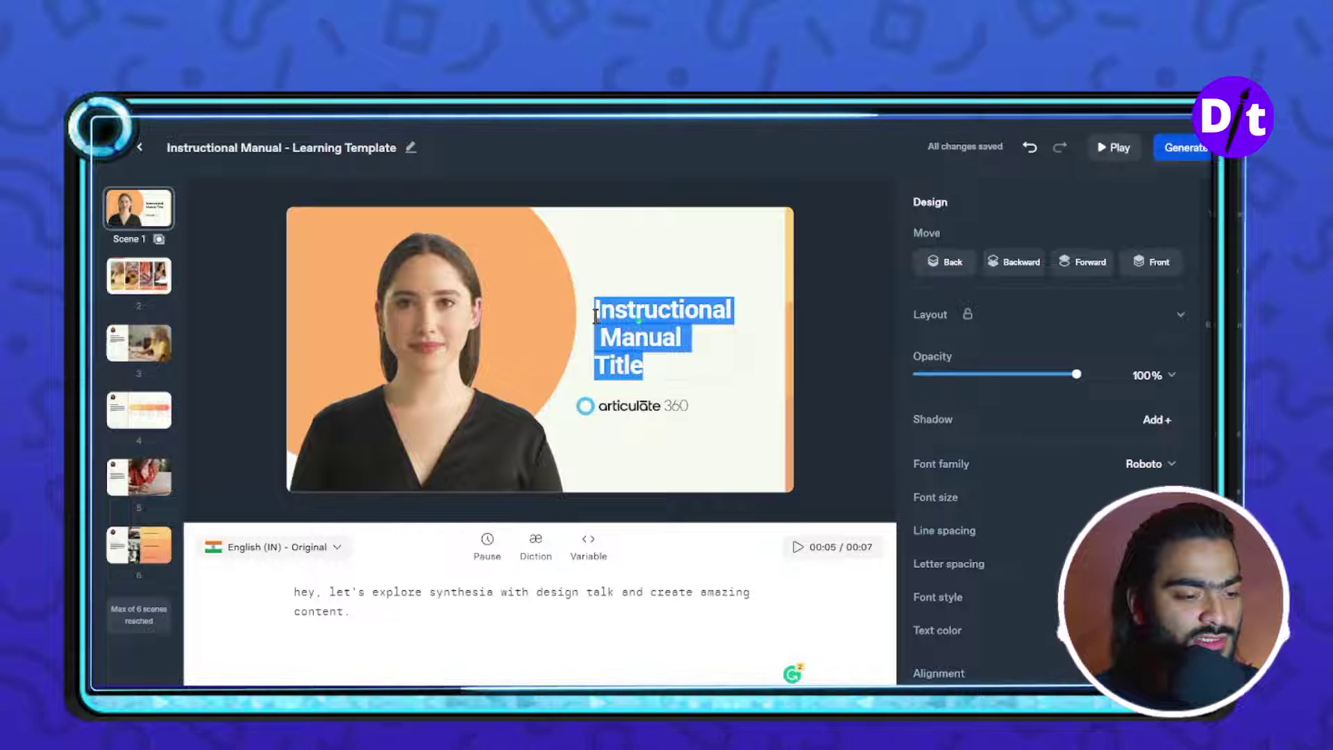
{"action": "type", "text": "let"}
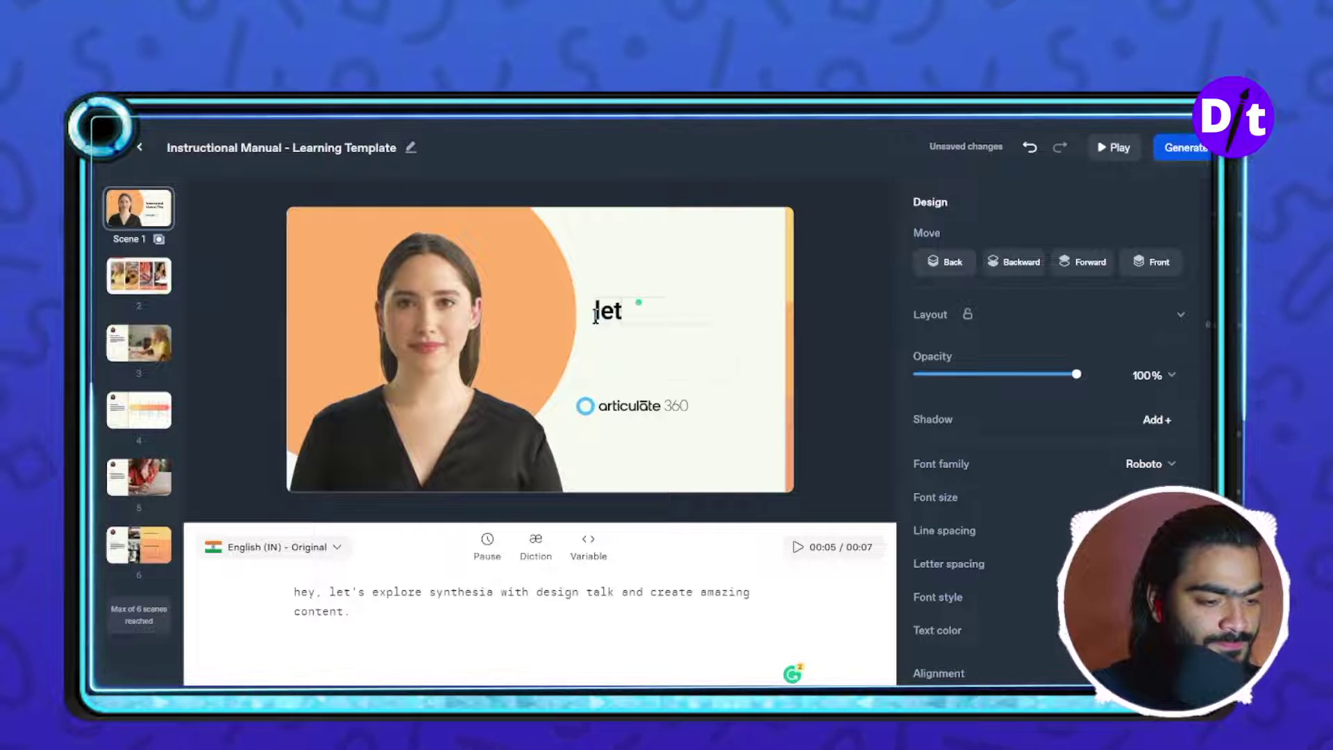
{"action": "type", "text": "Hey"}
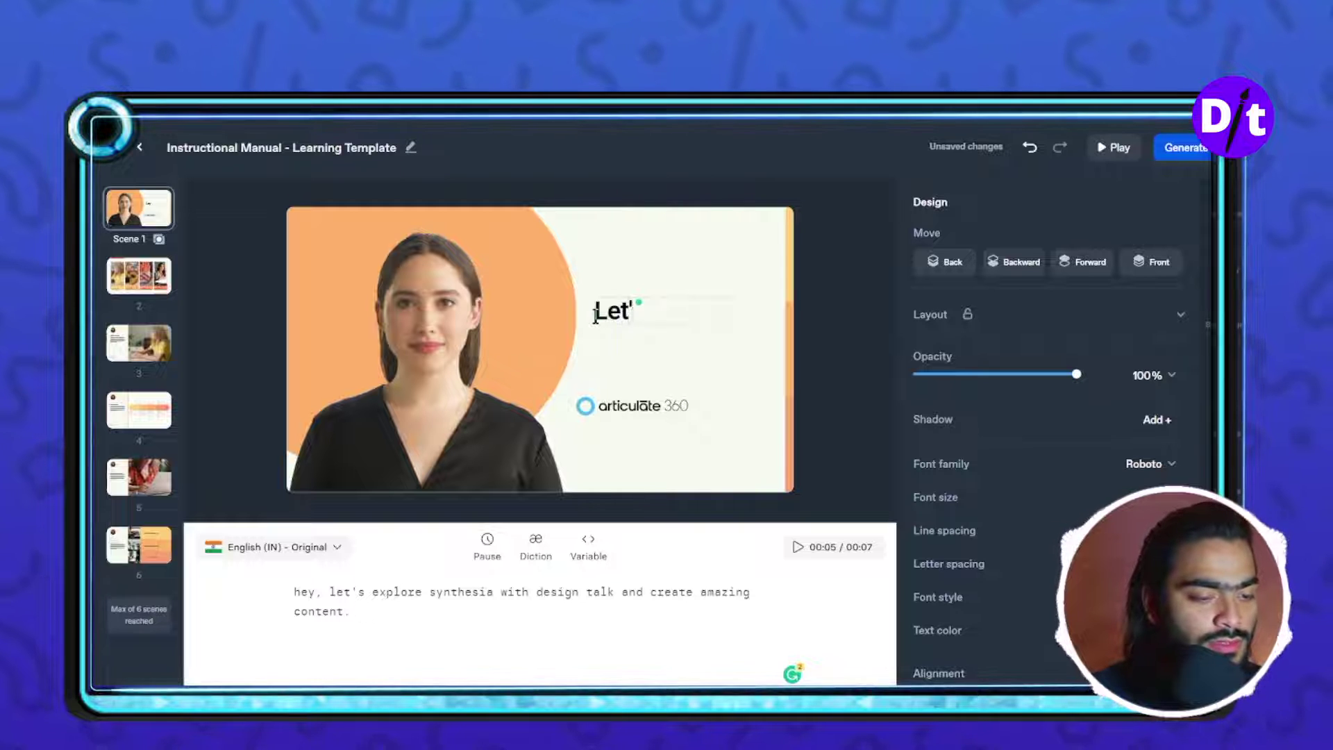
{"action": "type", "text": "'s Explore"}
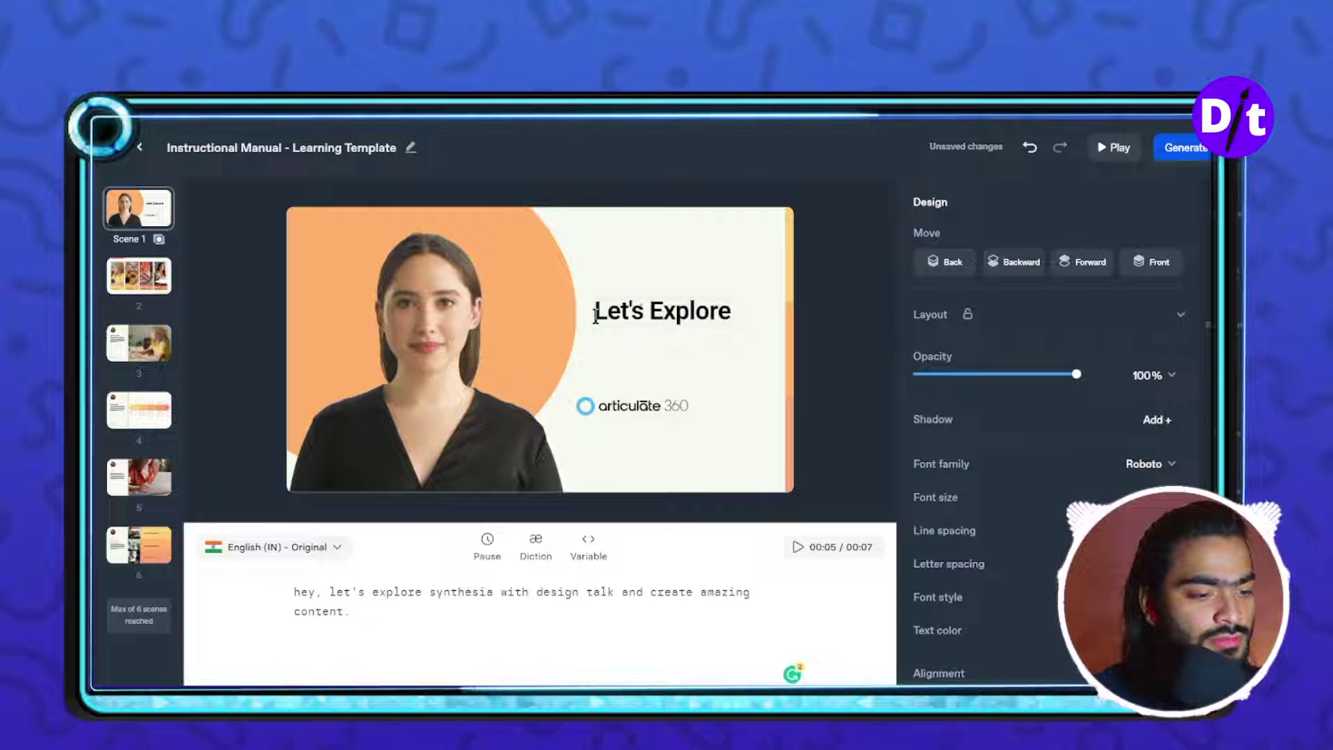
{"action": "key", "text": "Return"}
{"action": "type", "text": "Synthesia"}
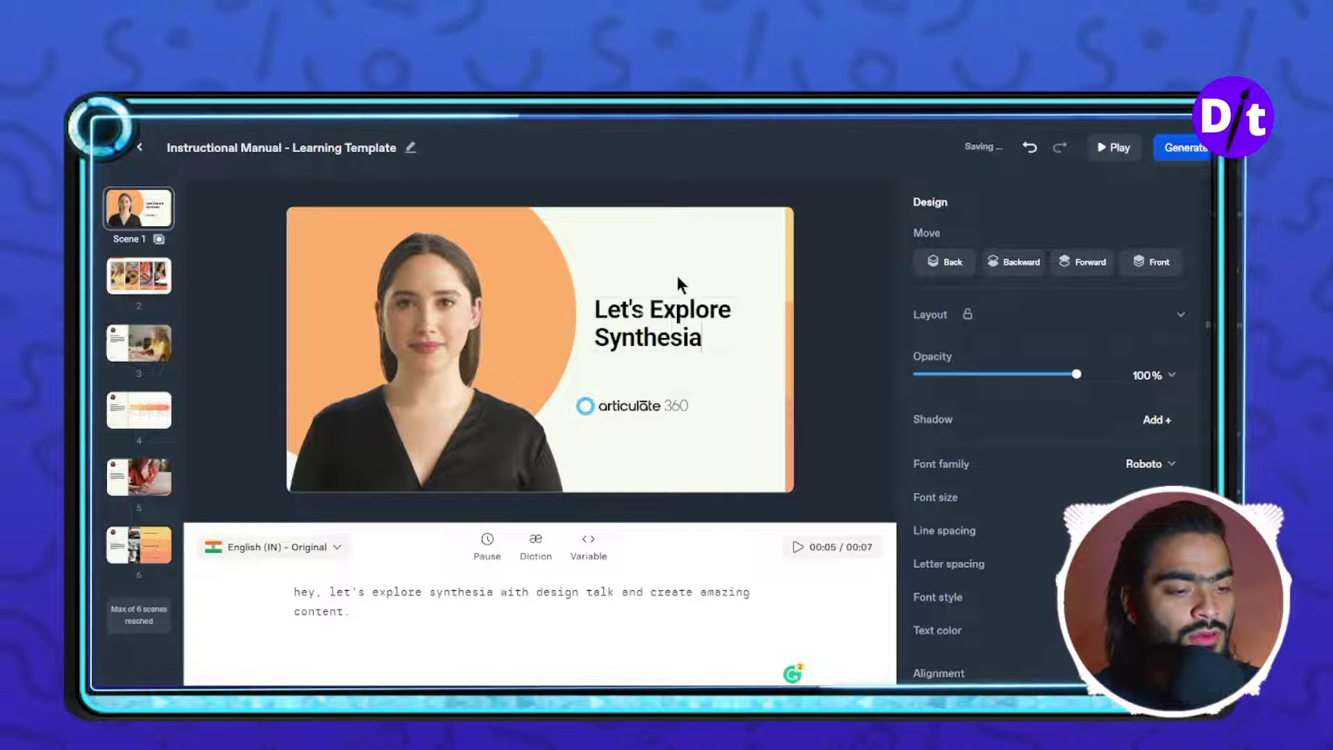
{"action": "left_click", "coordinate": [788, 334]}
Stretch the orange strip leftward across the title and send it behind the title
{"action": "left_click_drag", "start_coordinate": [785, 348], "coordinate": [596, 321]}
{"action": "right_click", "coordinate": [664, 323]}
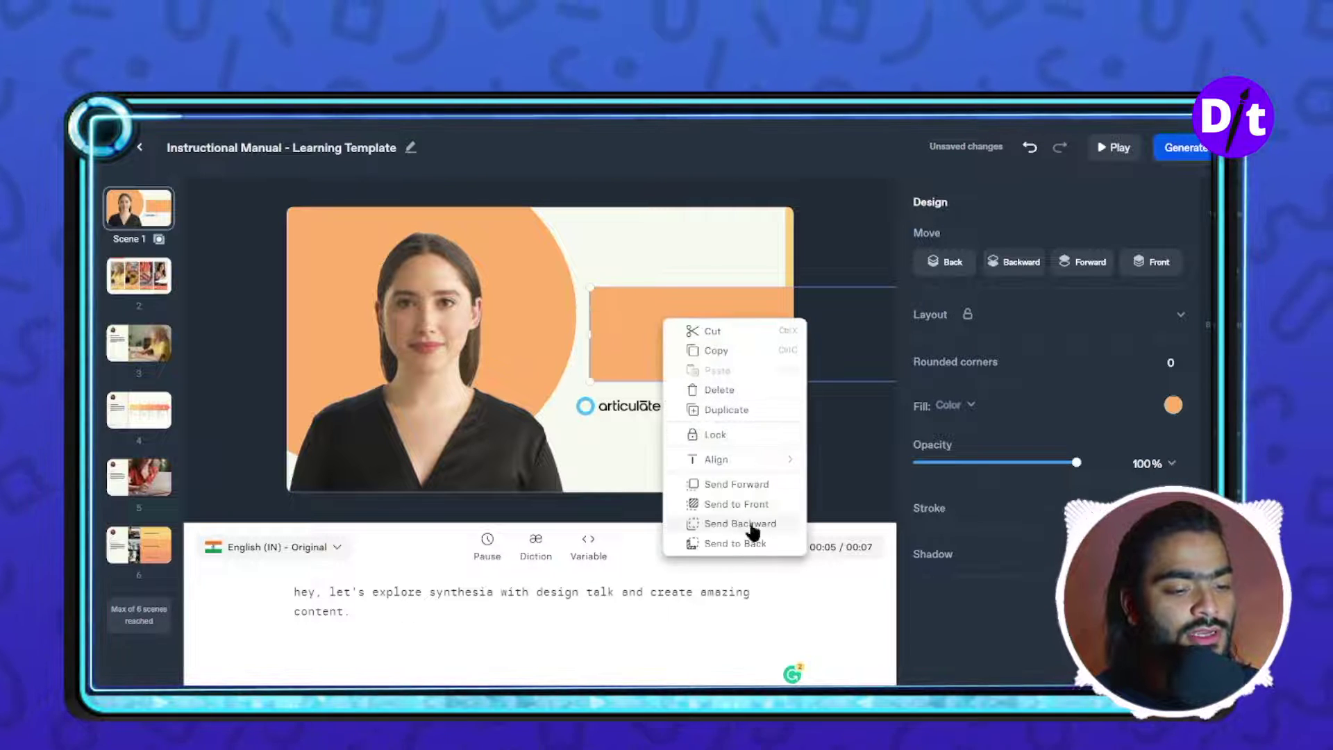
{"action": "left_click", "coordinate": [757, 544]}
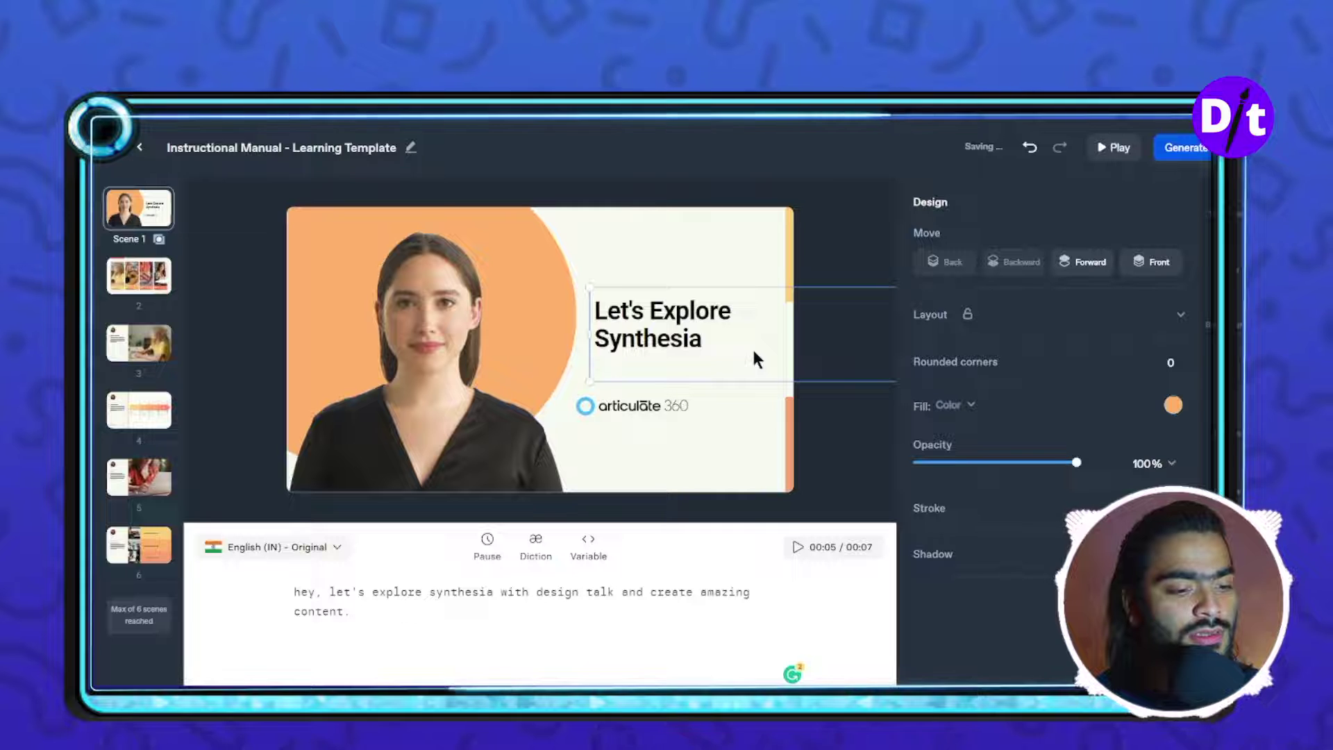
{"action": "left_click", "coordinate": [752, 343]}
{"action": "left_click", "coordinate": [737, 261]}
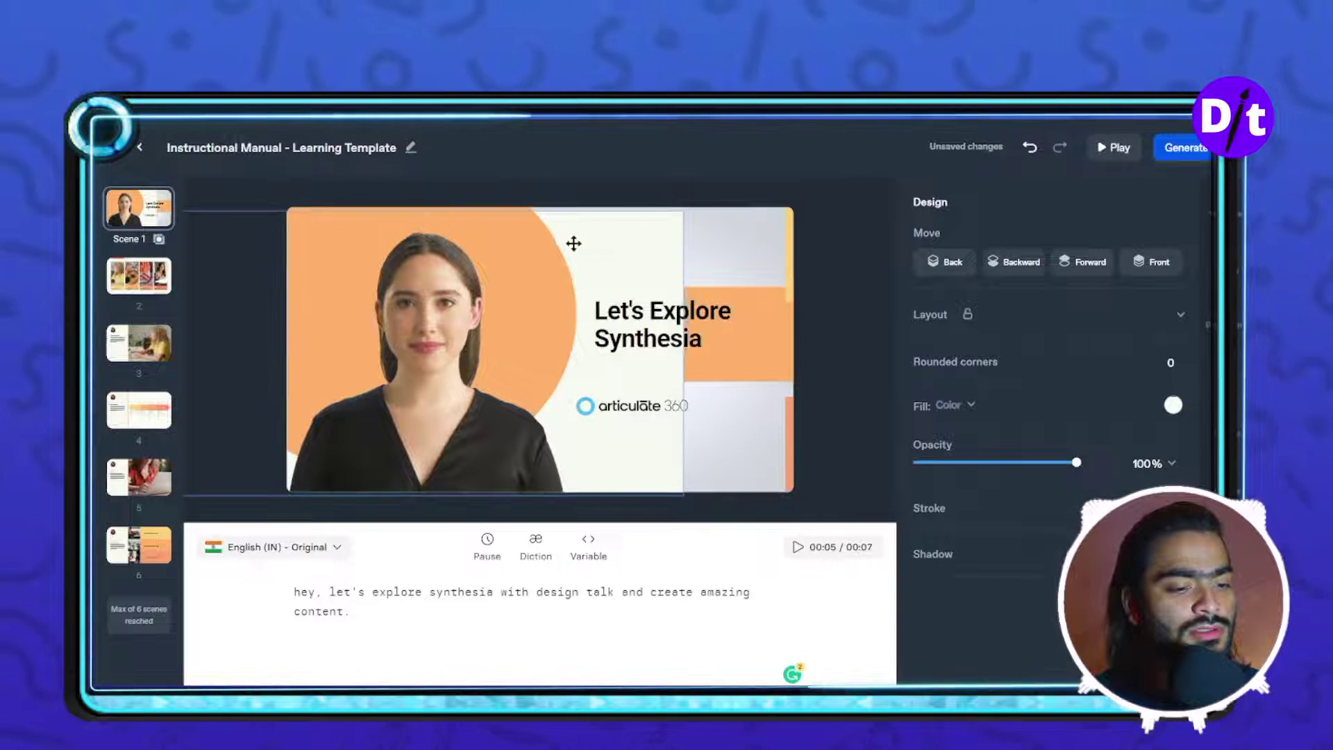
Enlarge the title text and delete the Articulate 360 logo
{"action": "left_click", "coordinate": [498, 253]}
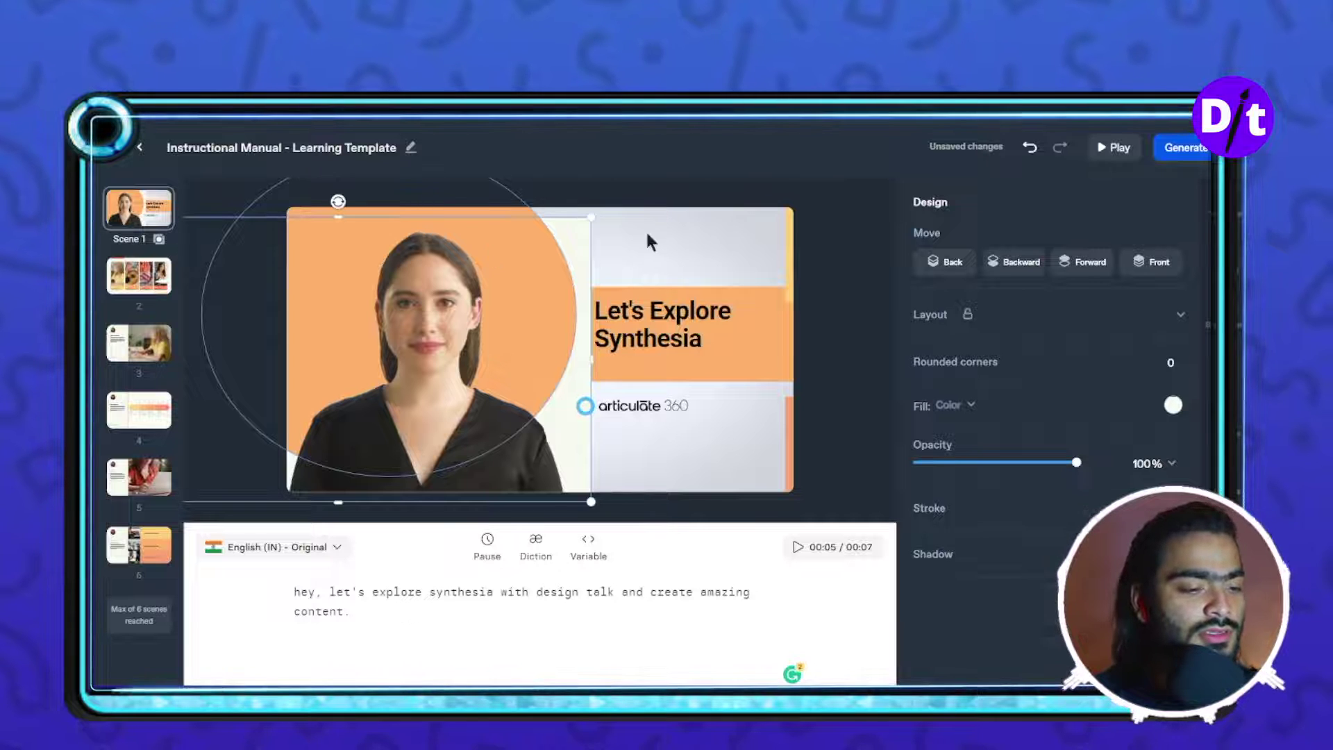
{"action": "left_click", "coordinate": [663, 245]}
{"action": "left_click", "coordinate": [663, 323]}
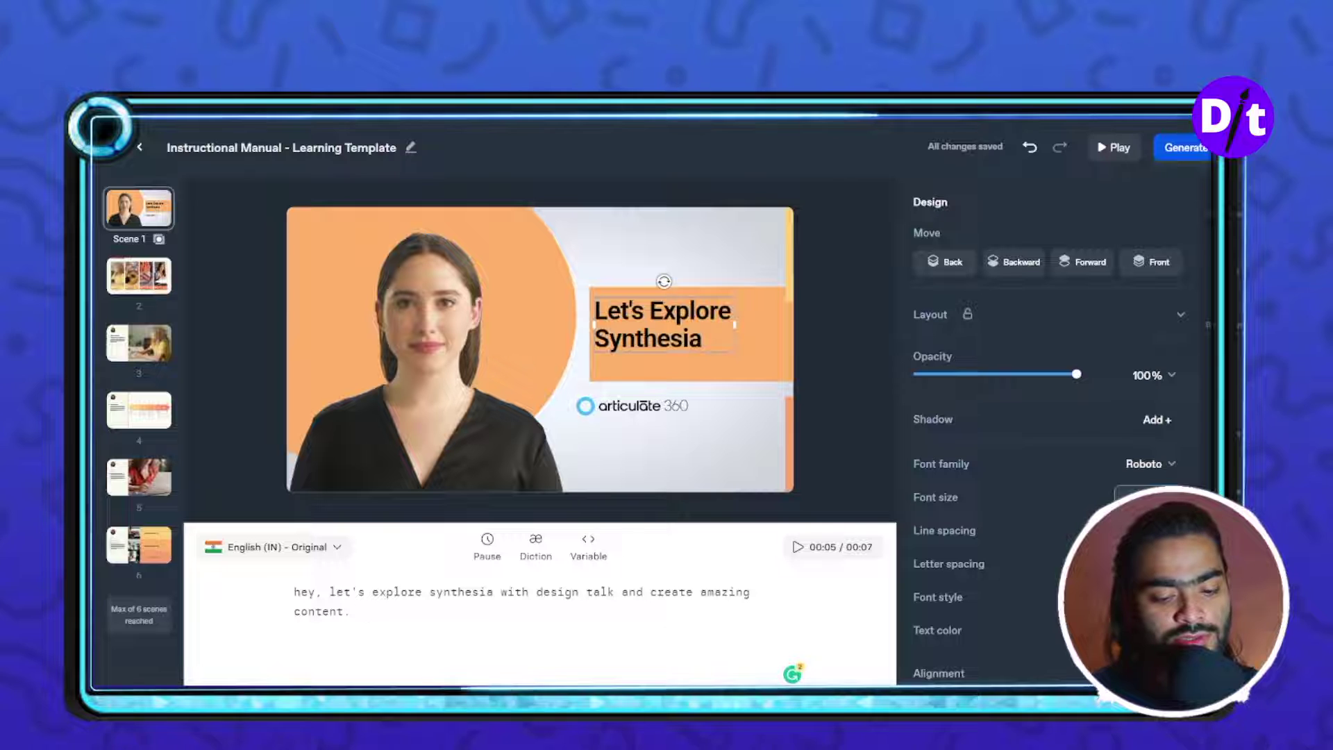
{"action": "key", "text": "Return"}
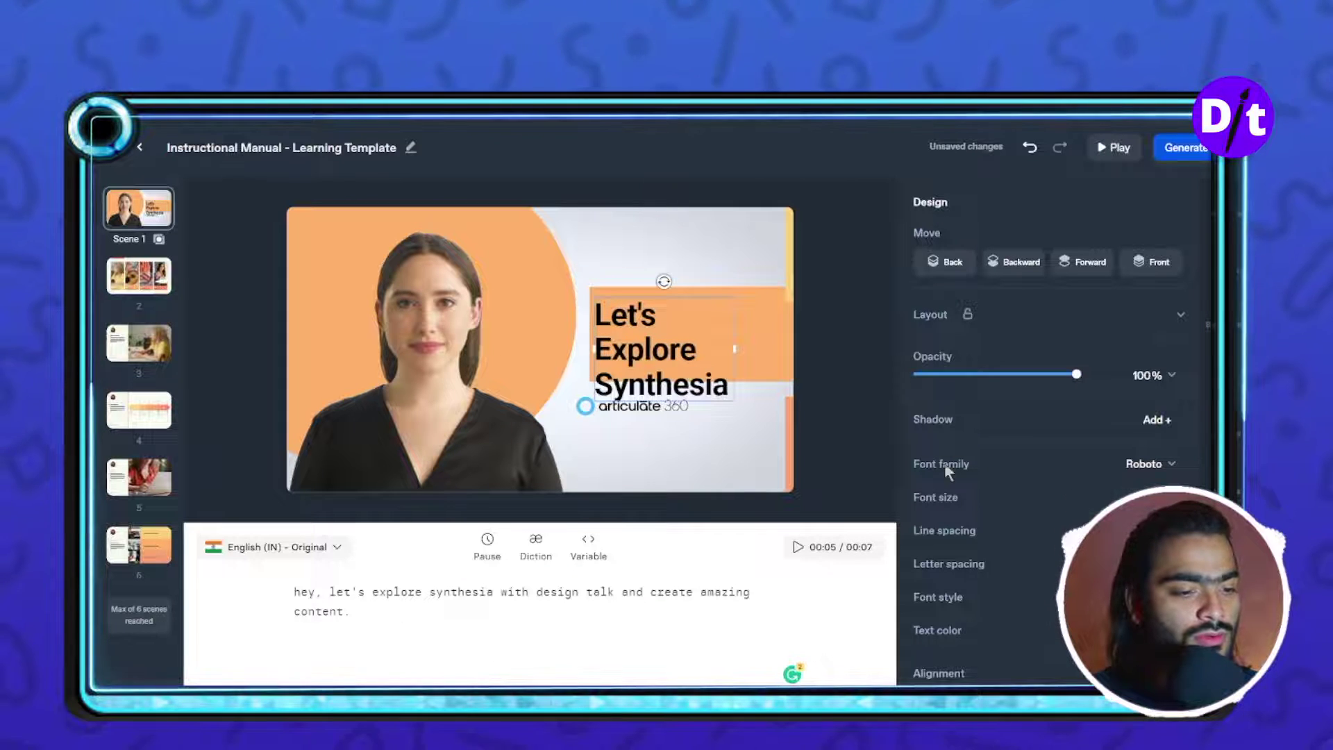
{"action": "left_click", "coordinate": [651, 408]}
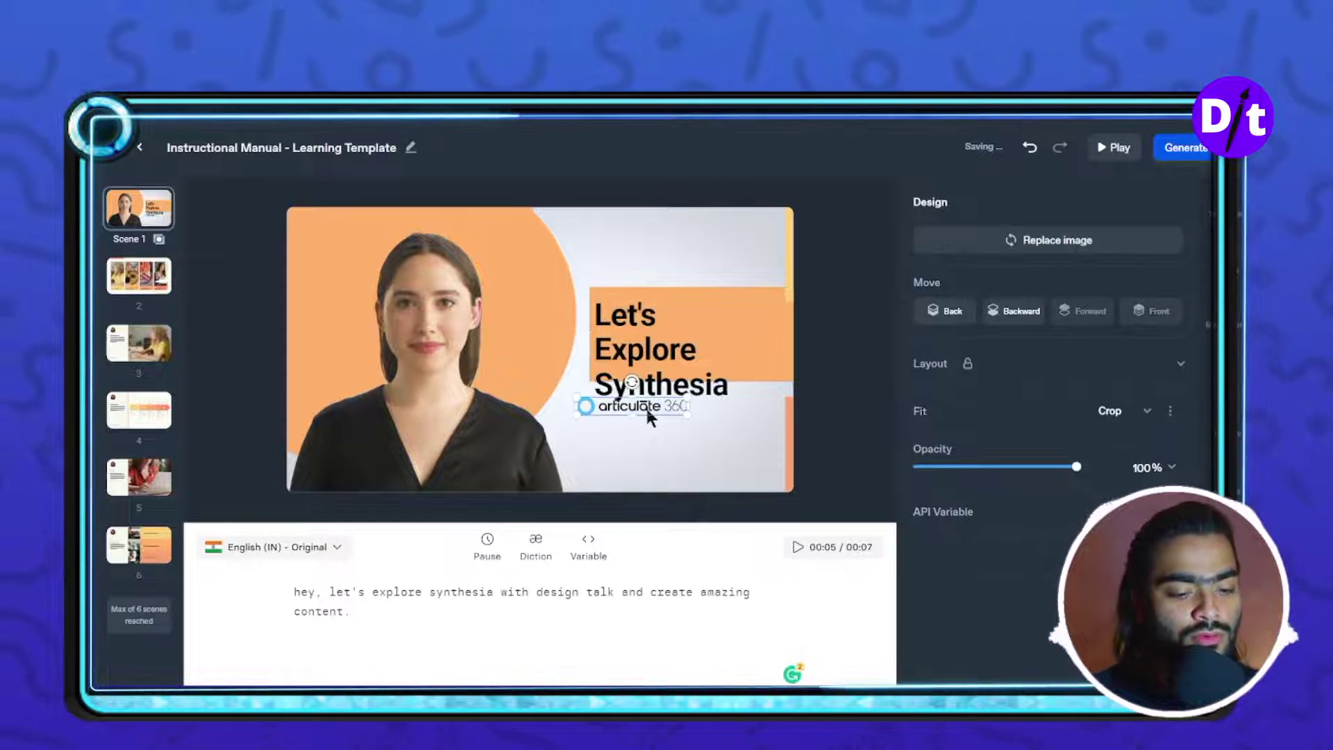
{"action": "key", "text": "Delete"}
Move the orange box down and make it taller to fit behind the title
{"action": "left_click", "coordinate": [764, 351]}
{"action": "left_click_drag", "start_coordinate": [764, 352], "coordinate": [756, 384]}
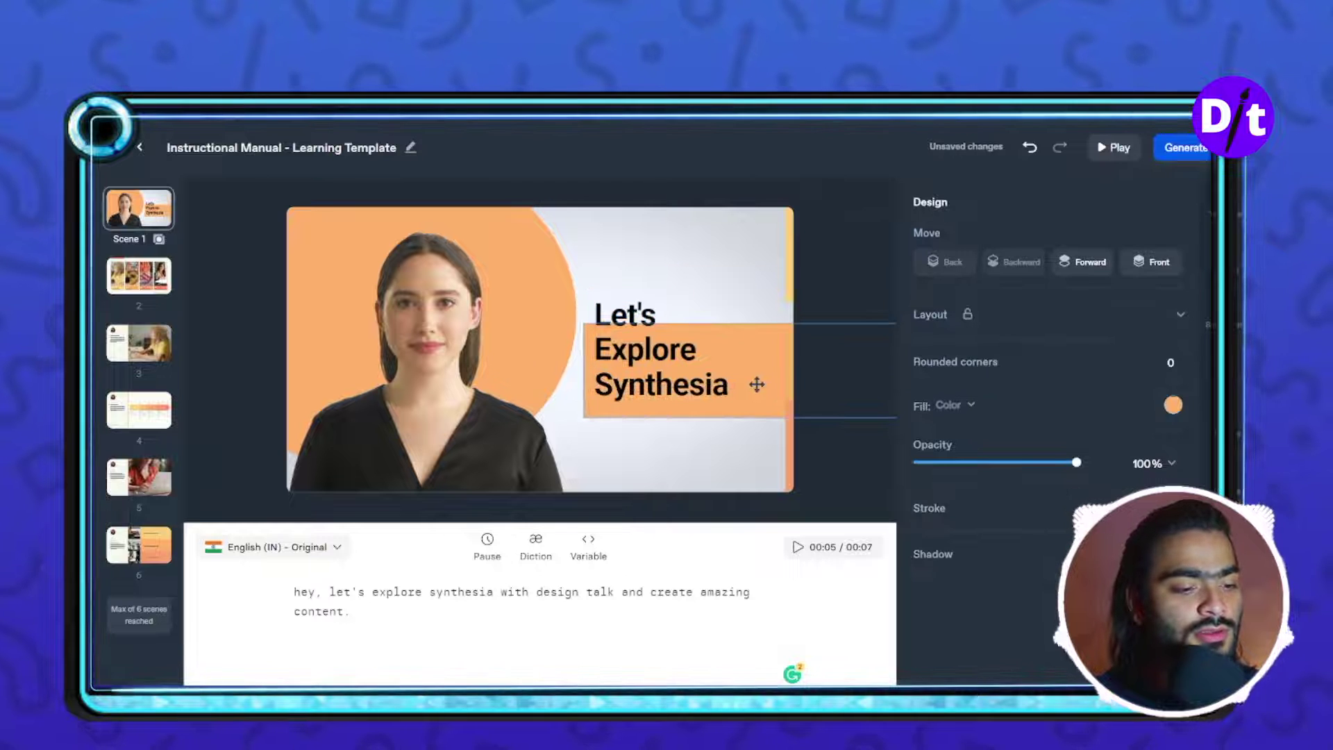
{"action": "left_click_drag", "start_coordinate": [761, 324], "coordinate": [761, 289]}
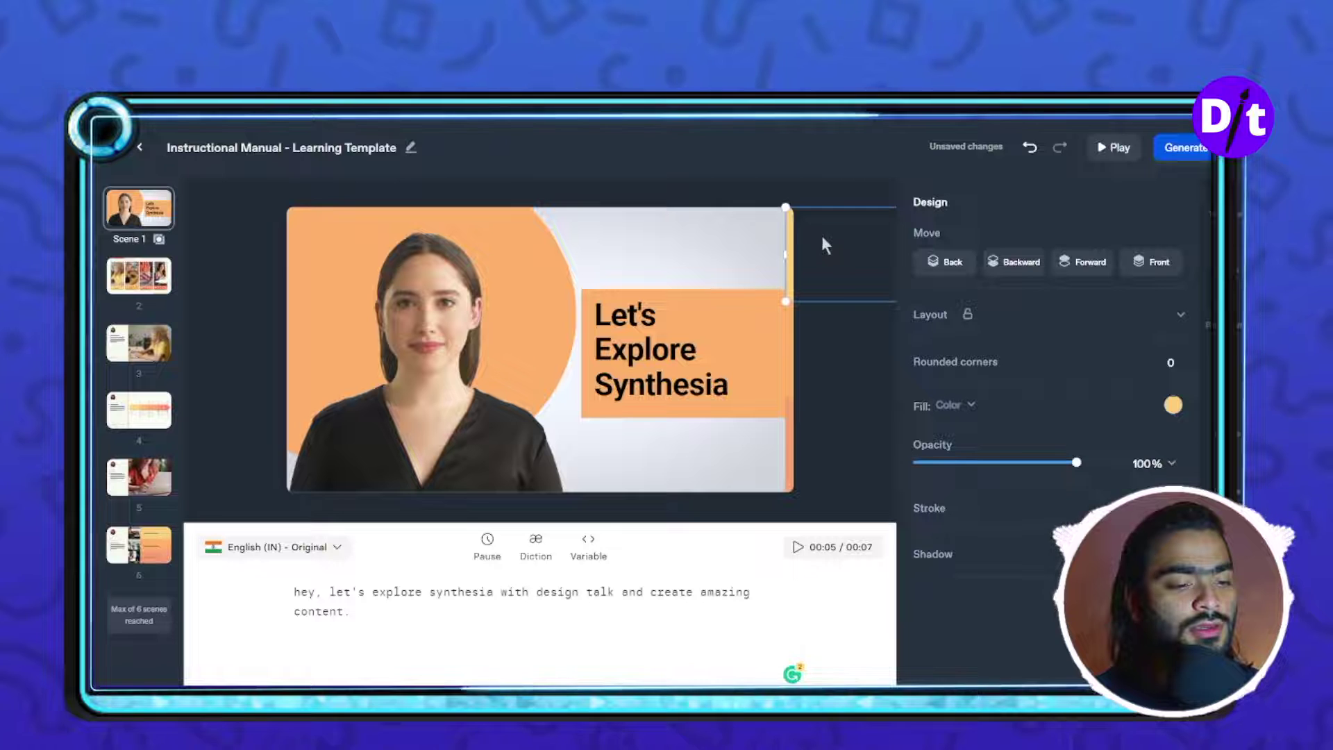
{"action": "left_click", "coordinate": [575, 292]}
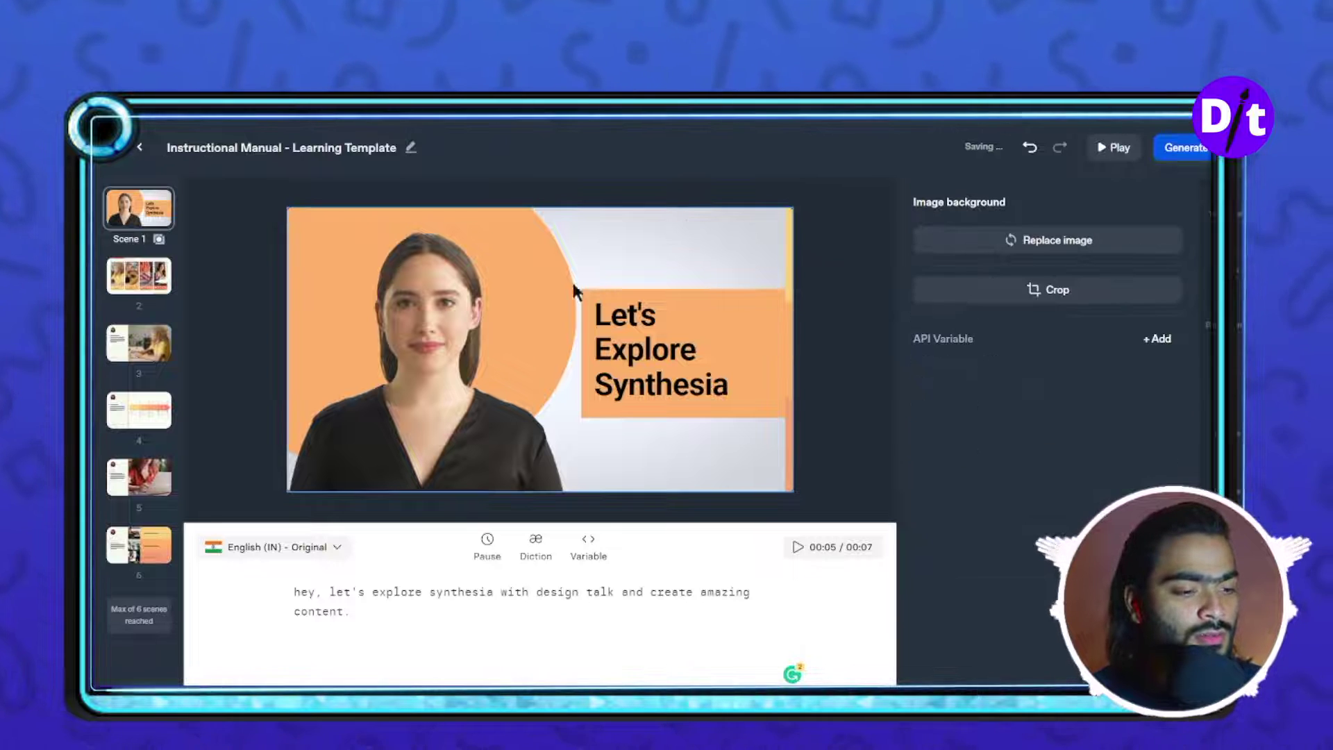
{"action": "left_click", "coordinate": [633, 353]}
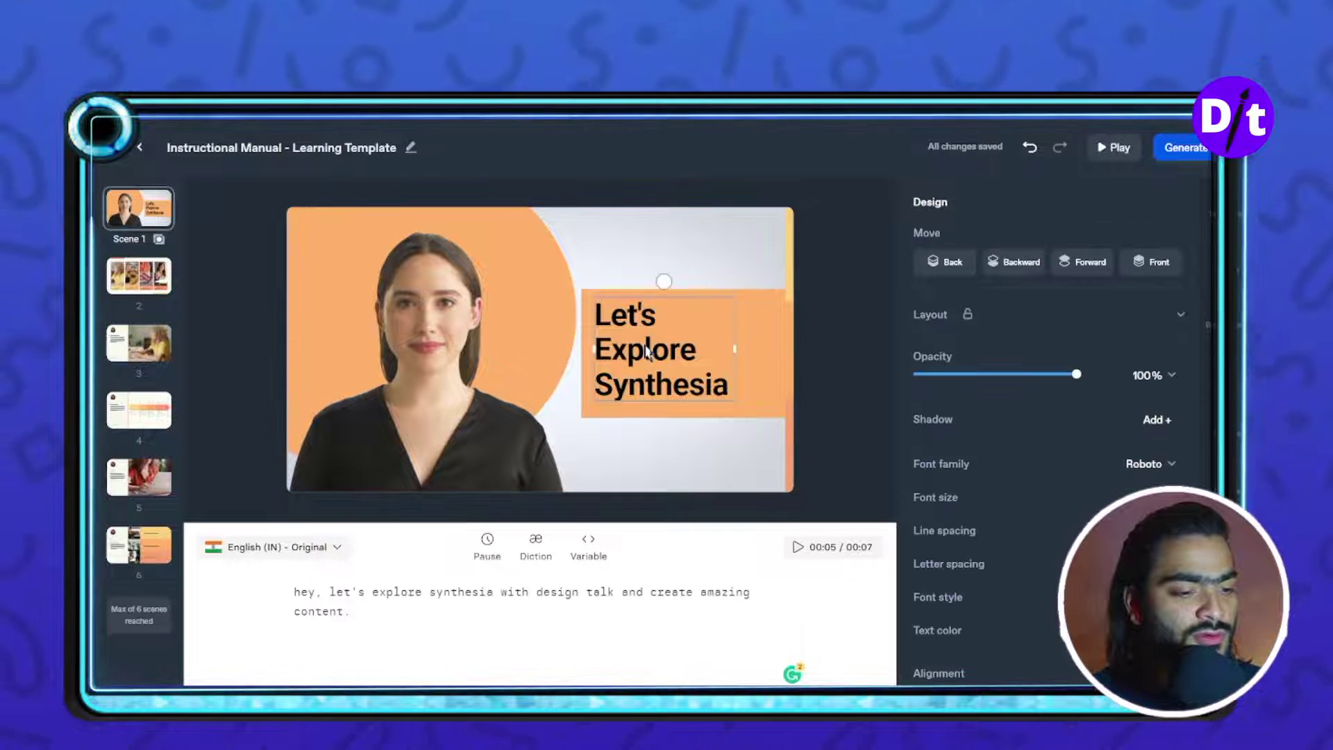
Look through Scenes 2, 3, 4 and 5 in turn
{"action": "left_click", "coordinate": [140, 288]}
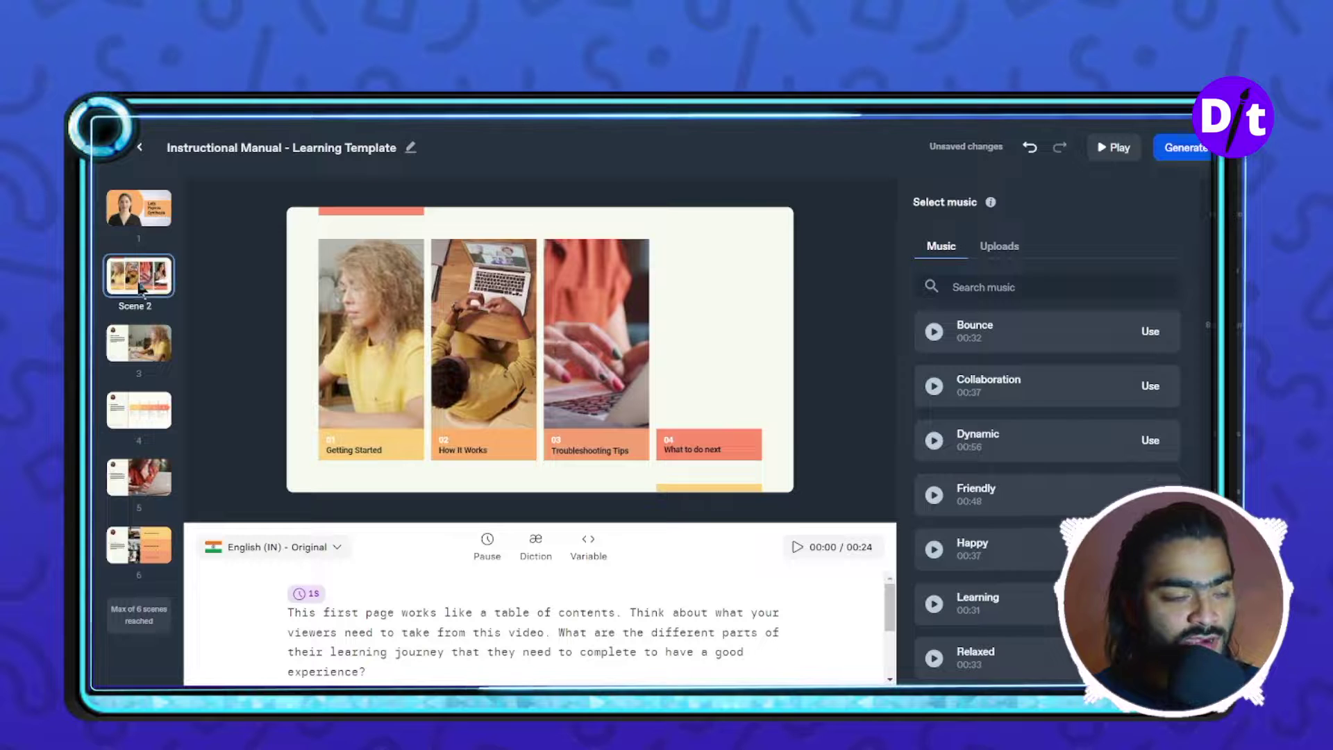
{"action": "left_click", "coordinate": [147, 359]}
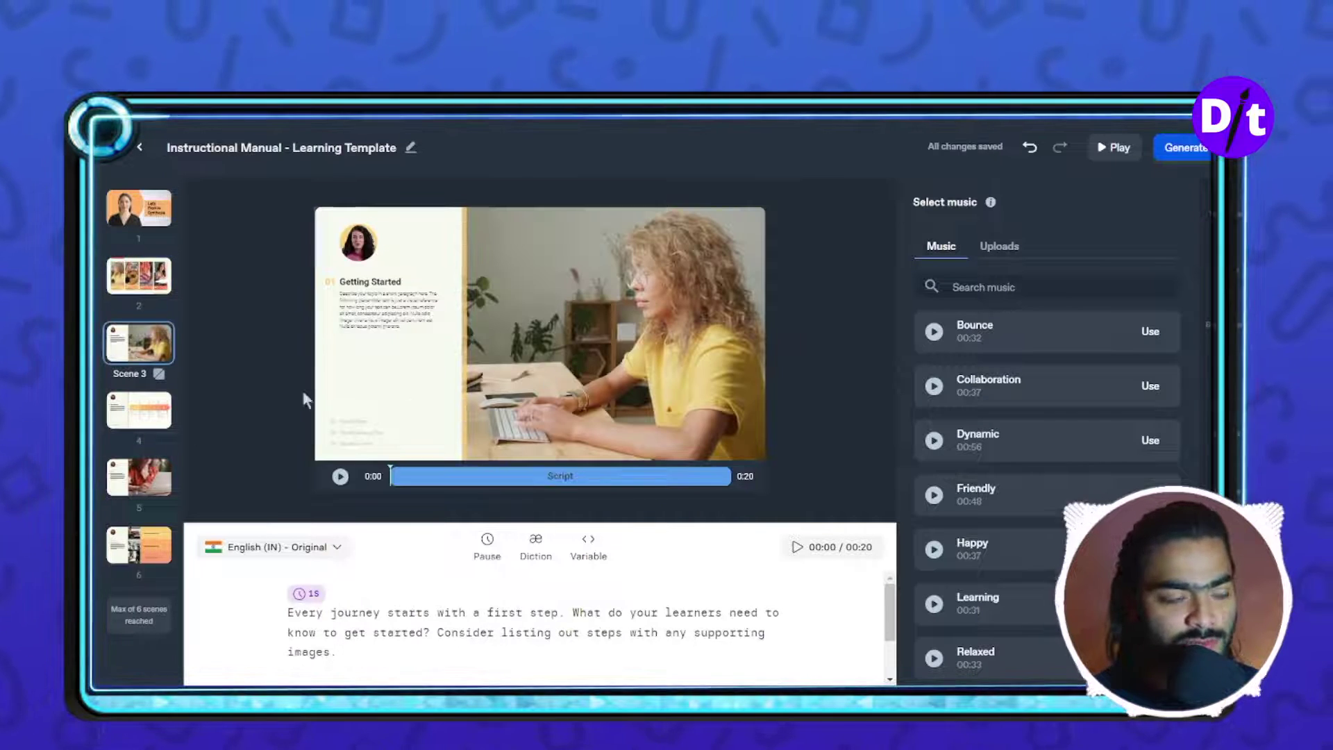
{"action": "left_click", "coordinate": [141, 415]}
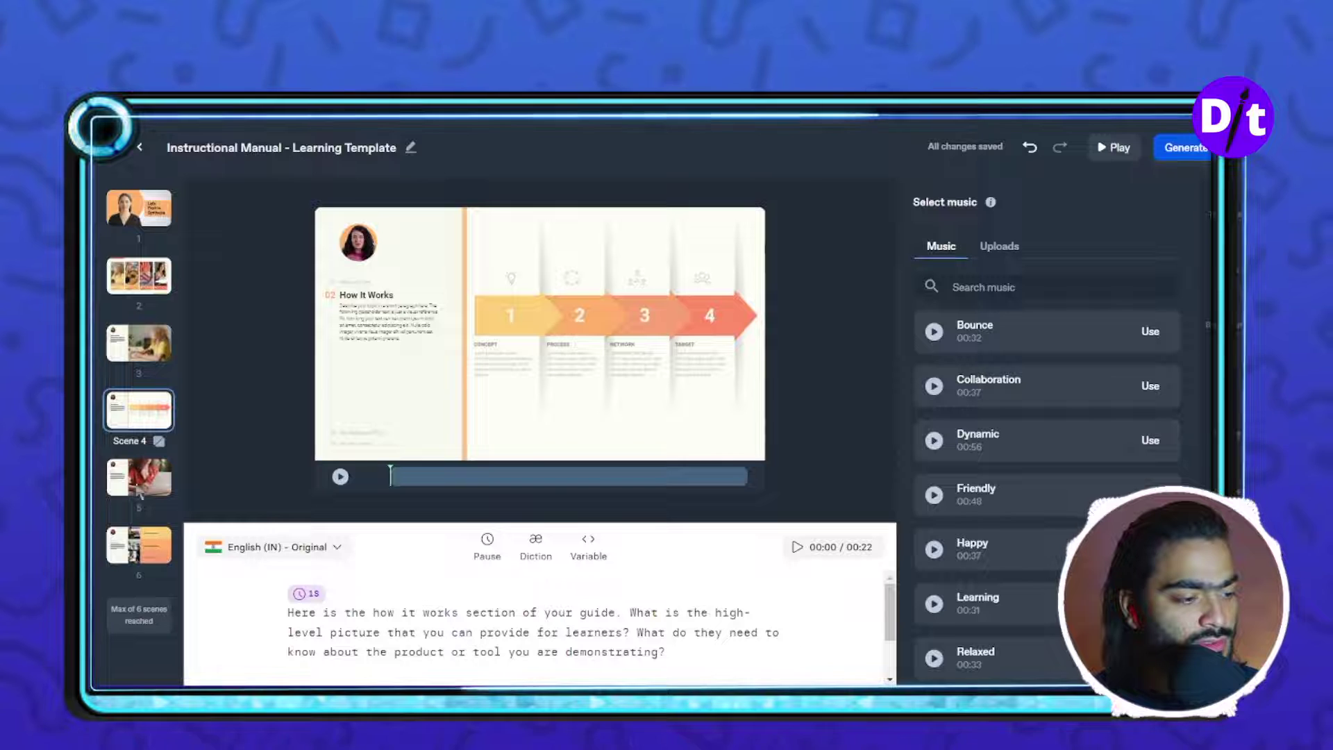
{"action": "left_click", "coordinate": [138, 490]}
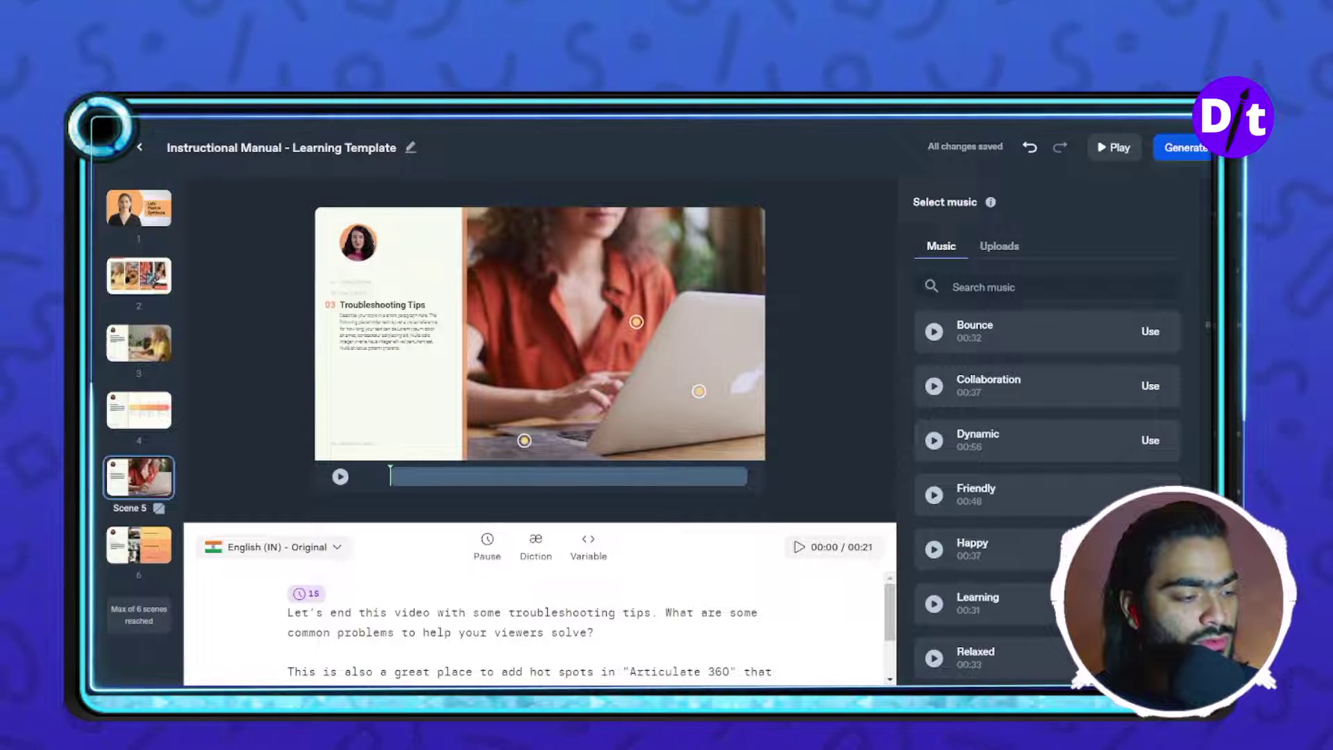
Give Scene 2 the Wipe right slide transition
{"action": "left_click", "coordinate": [154, 300]}
{"action": "left_click", "coordinate": [158, 309]}
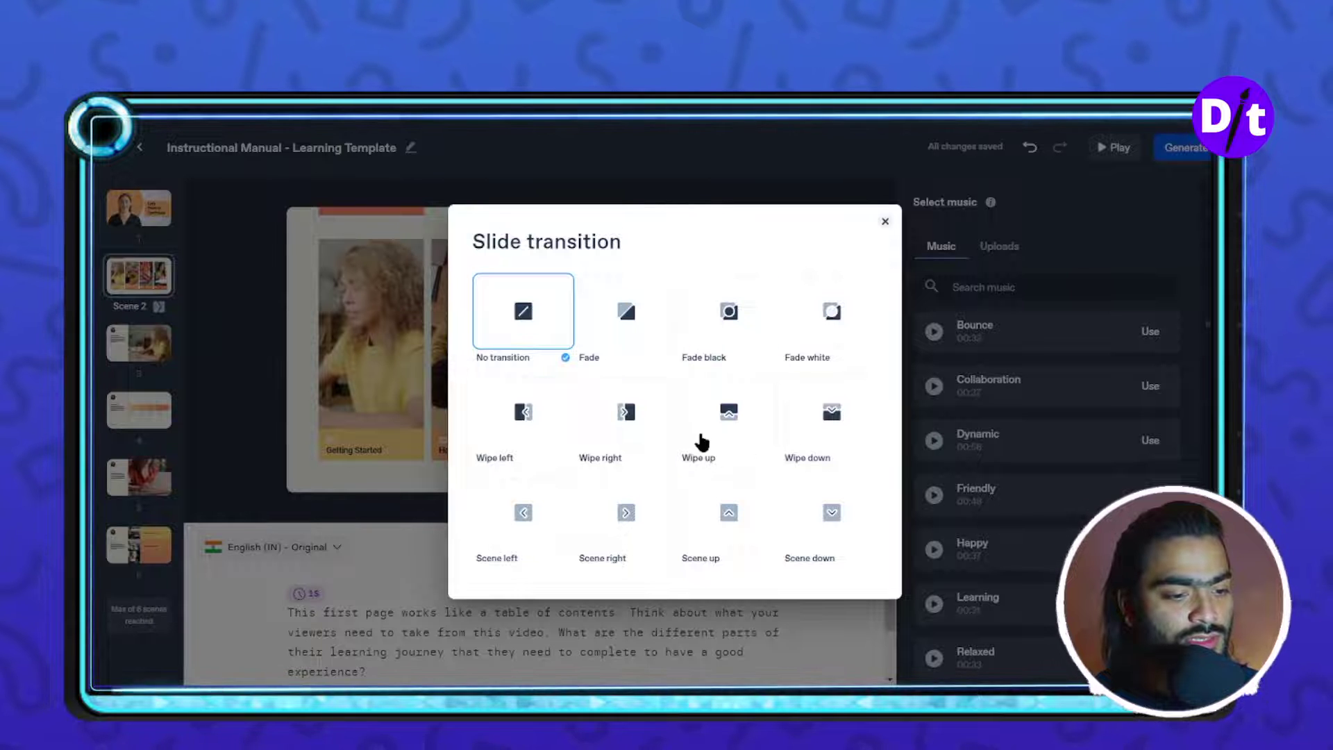
{"action": "left_click", "coordinate": [621, 444]}
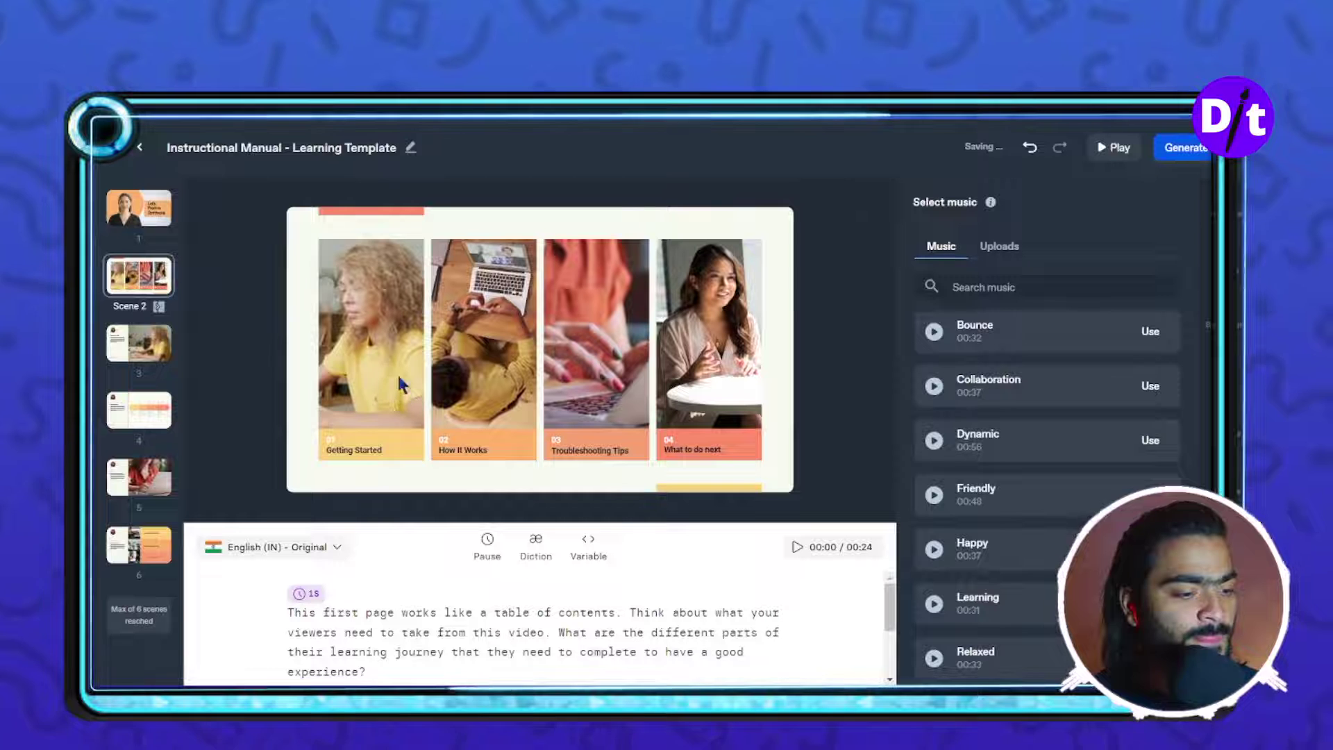
Inspect Scene 2's Getting Started and How It Works captions, then switch to Scene 1
{"action": "left_click", "coordinate": [408, 455]}
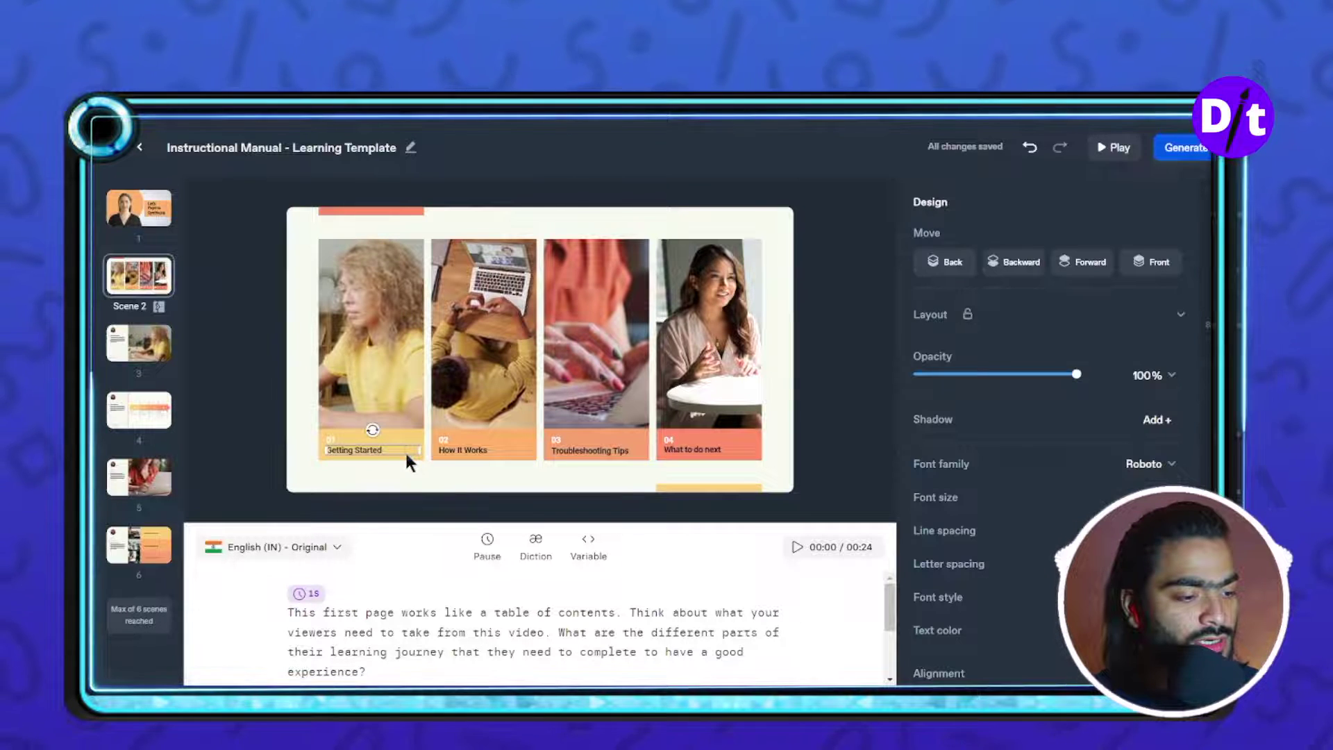
{"action": "left_click", "coordinate": [476, 456]}
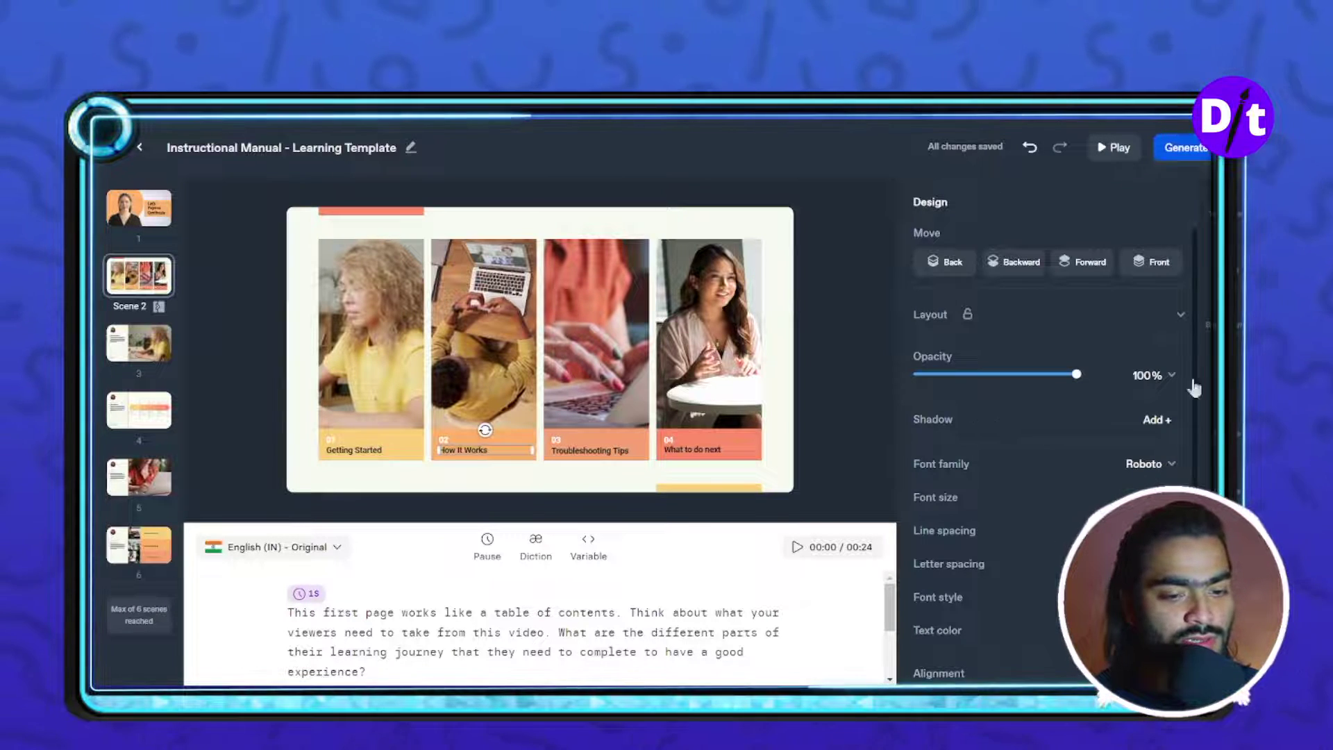
{"action": "scroll", "coordinate": [1126, 464], "scroll_direction": "down", "scroll_amount": 2}
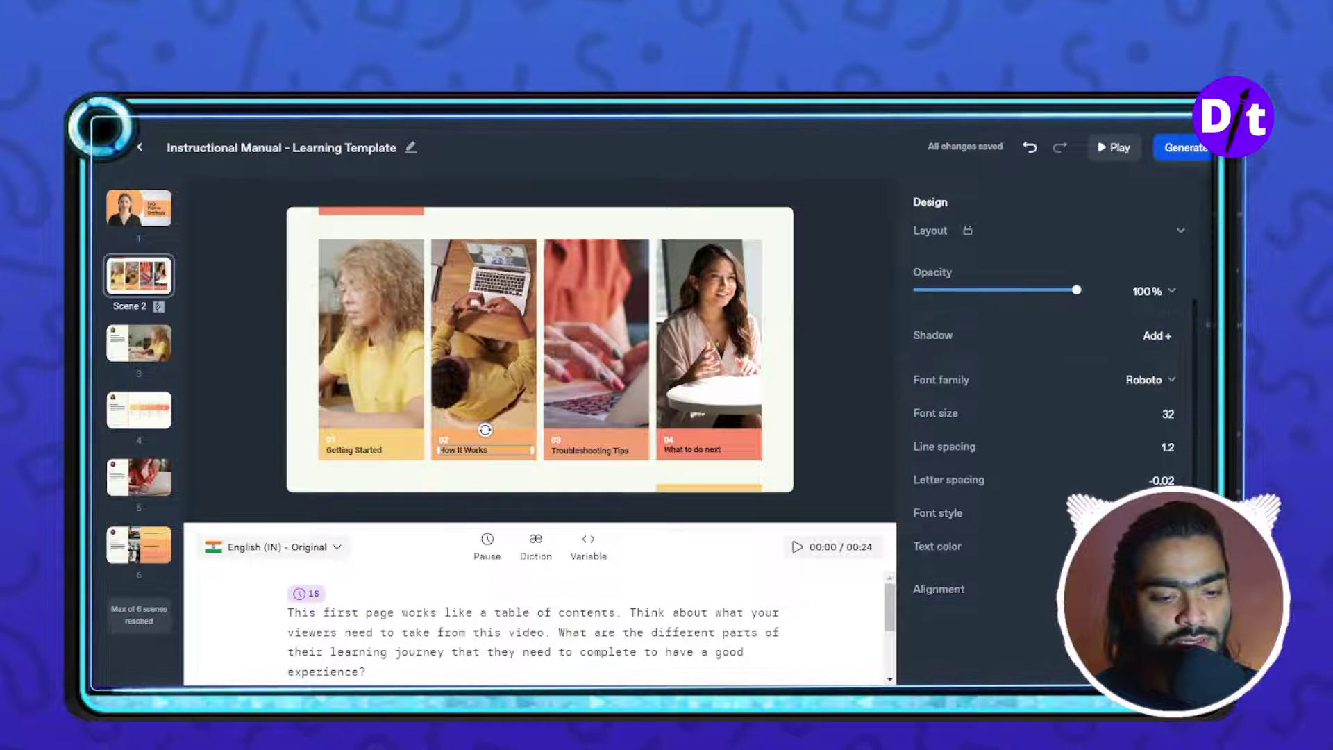
{"action": "left_click", "coordinate": [843, 367]}
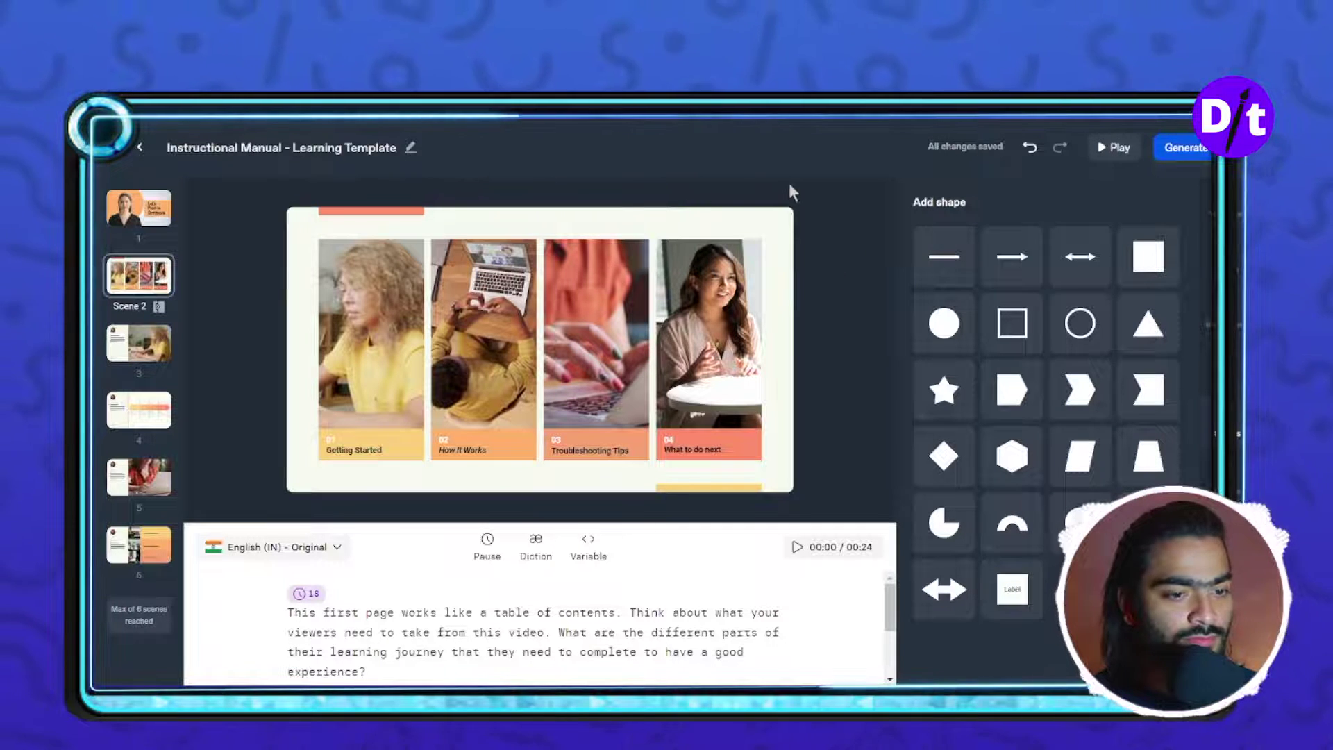
{"action": "left_click", "coordinate": [141, 220]}
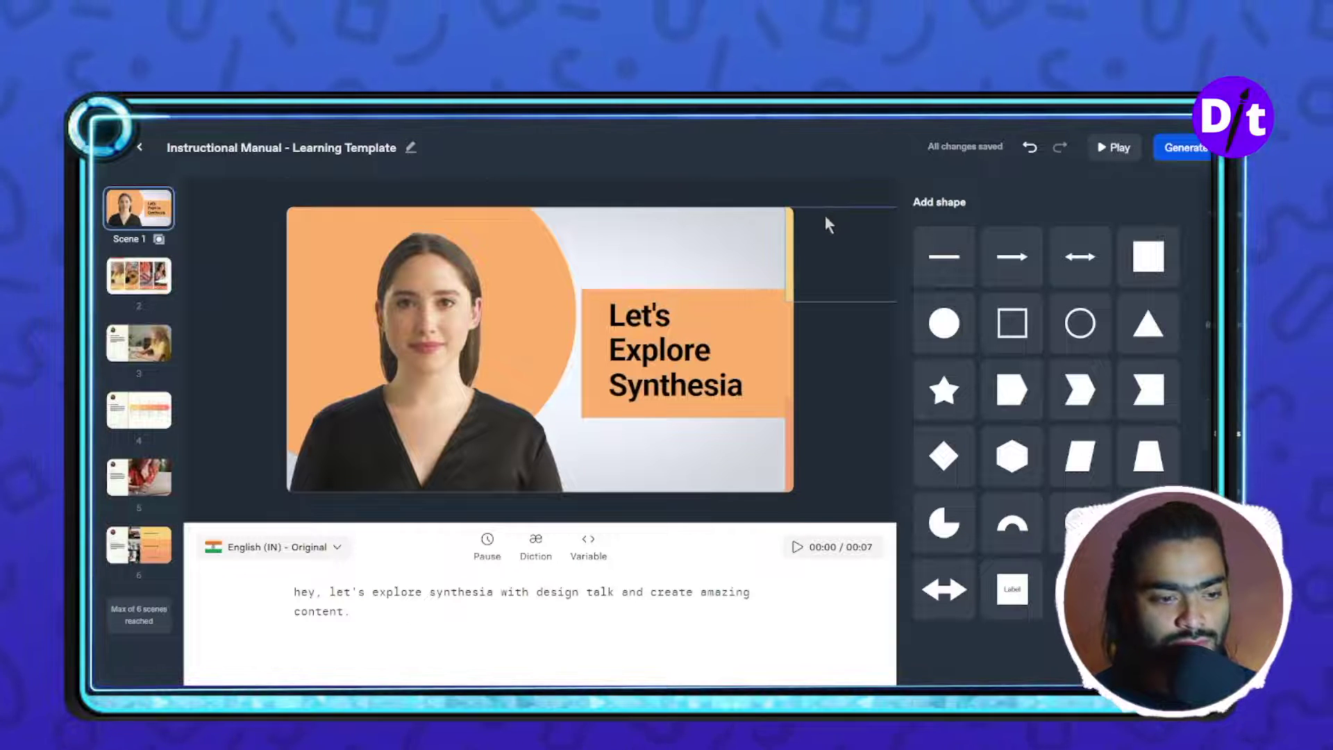
{"action": "left_click", "coordinate": [1111, 150]}
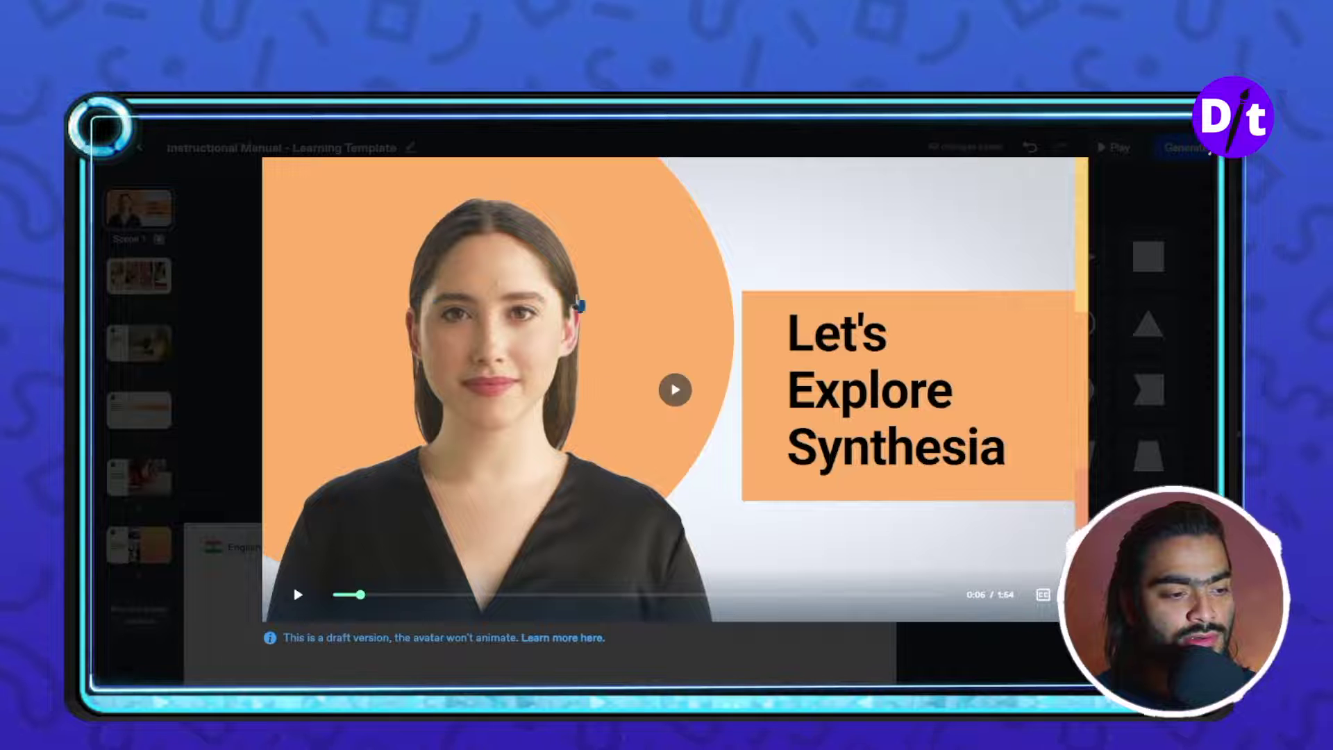
{"action": "left_click", "coordinate": [375, 595]}
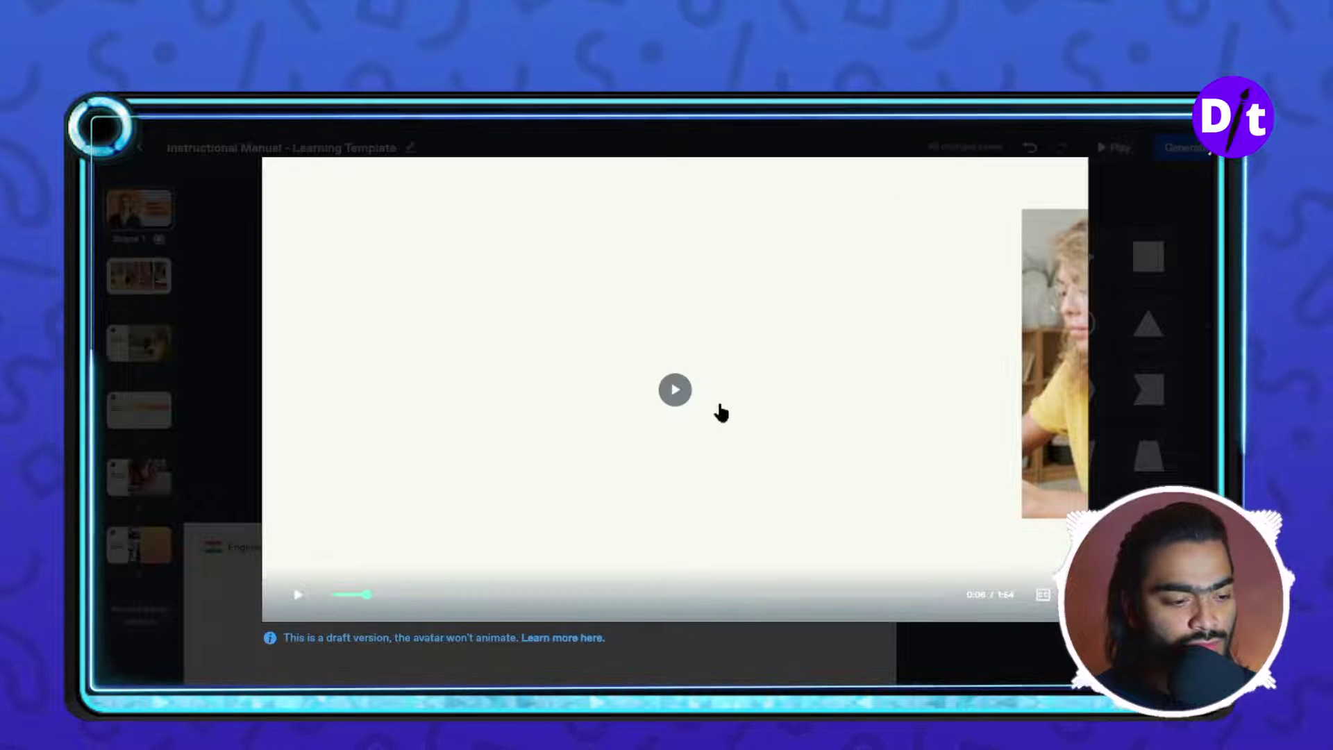
{"action": "left_click", "coordinate": [1178, 214]}
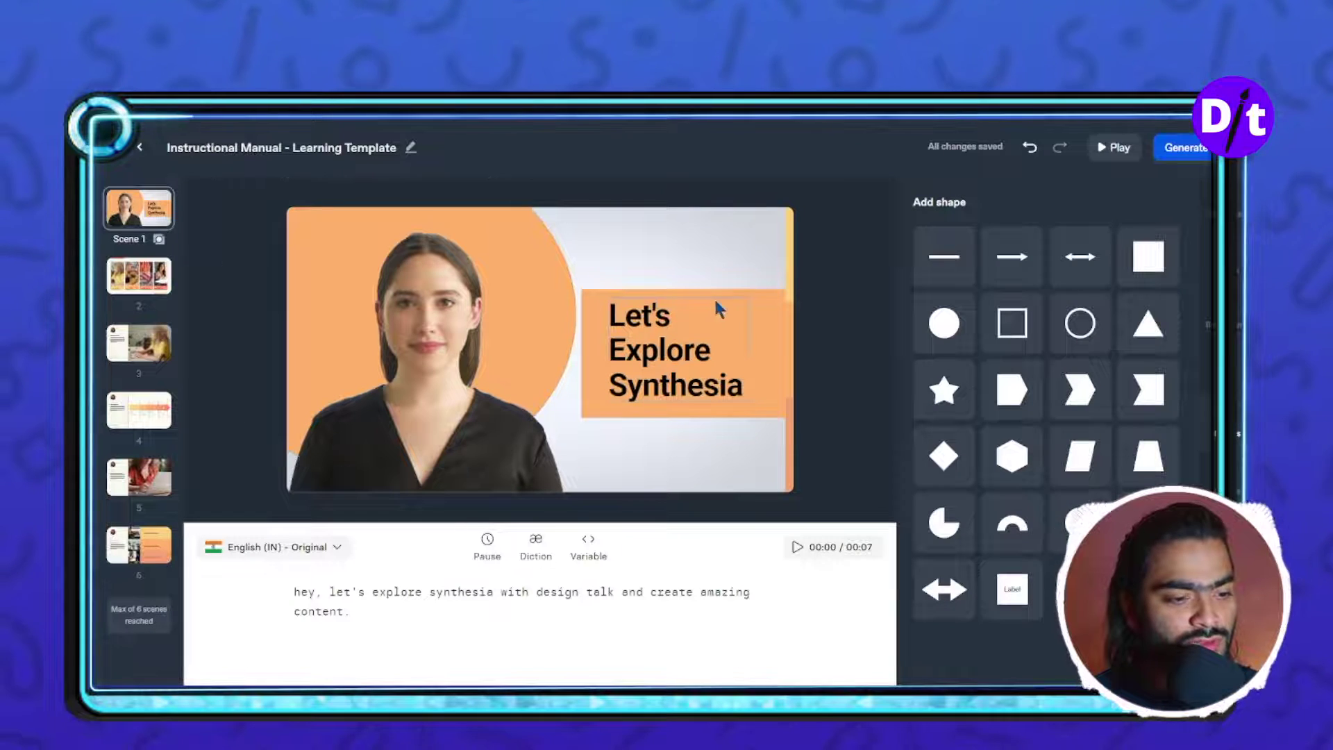
{"action": "left_click", "coordinate": [769, 311]}
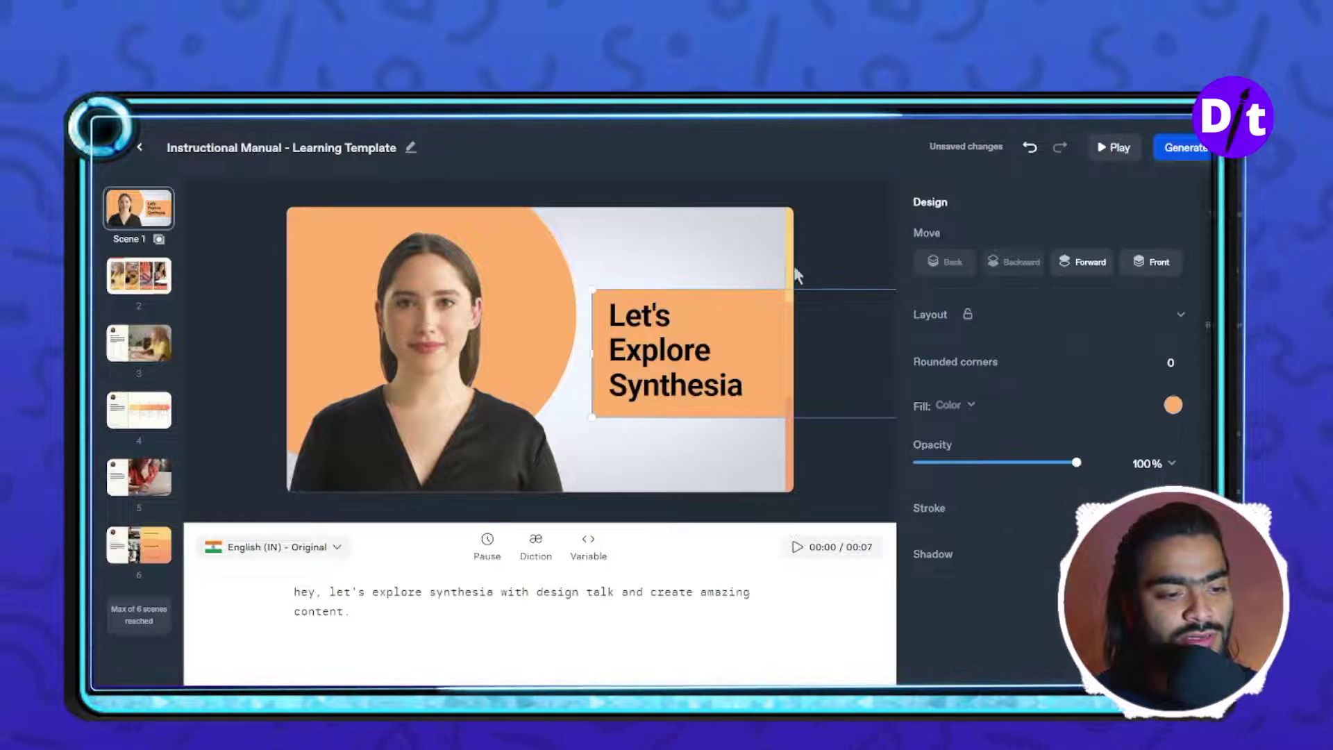
{"action": "left_click", "coordinate": [838, 182]}
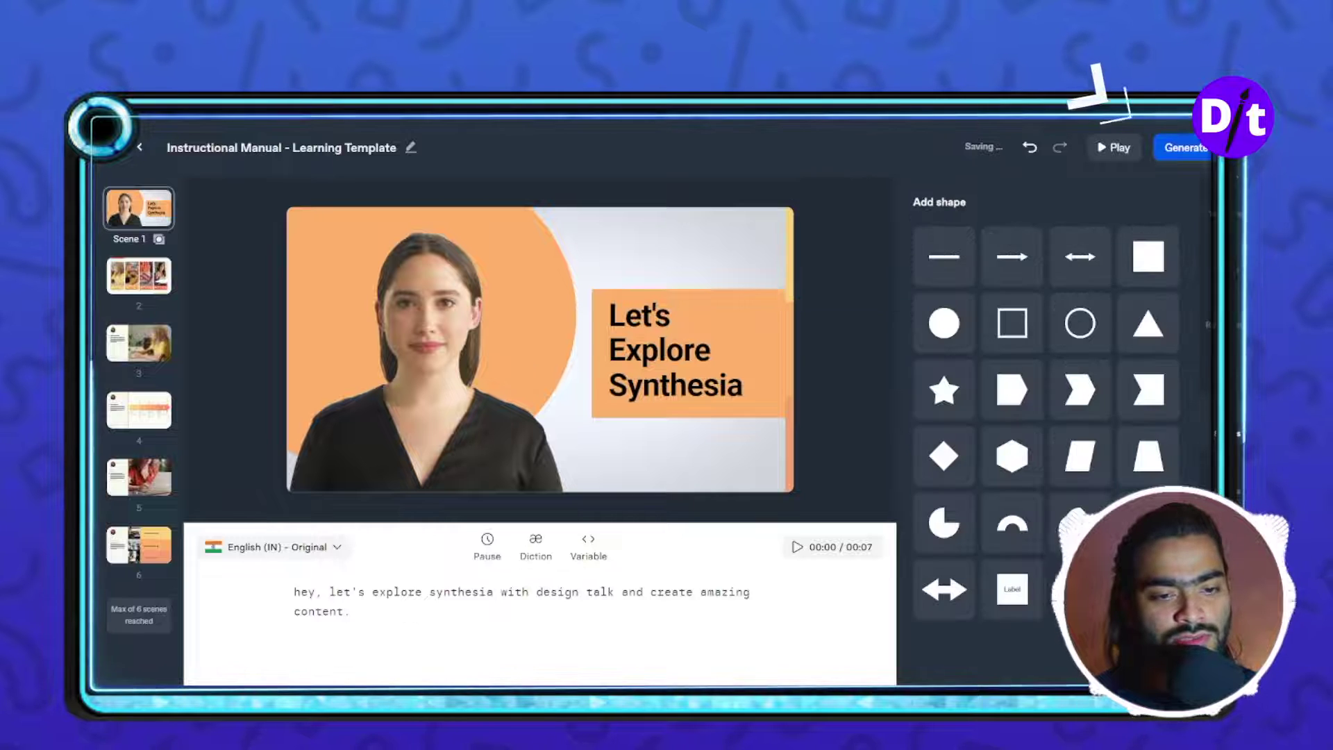
{"action": "left_click", "coordinate": [1180, 149]}
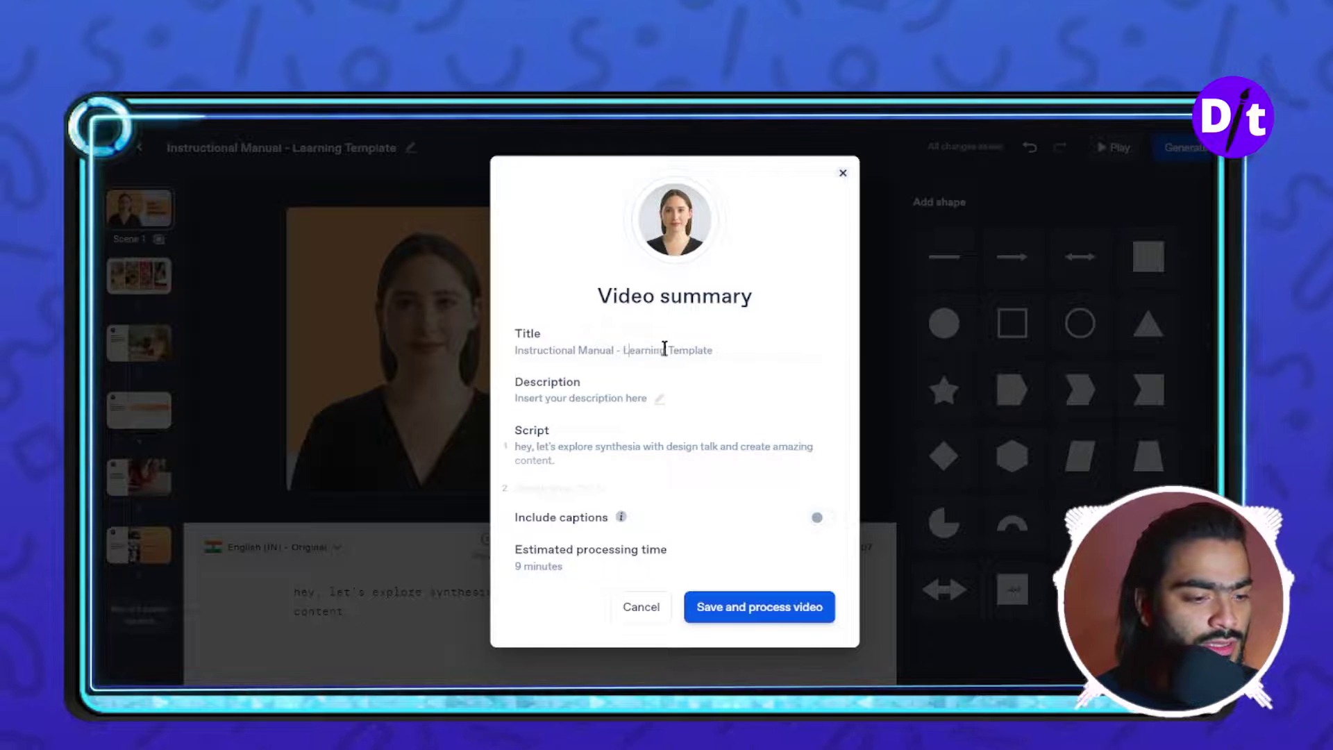
Retitle the video to 'let's explore' and turn on Include captions
{"action": "key", "text": "BackSpace"}
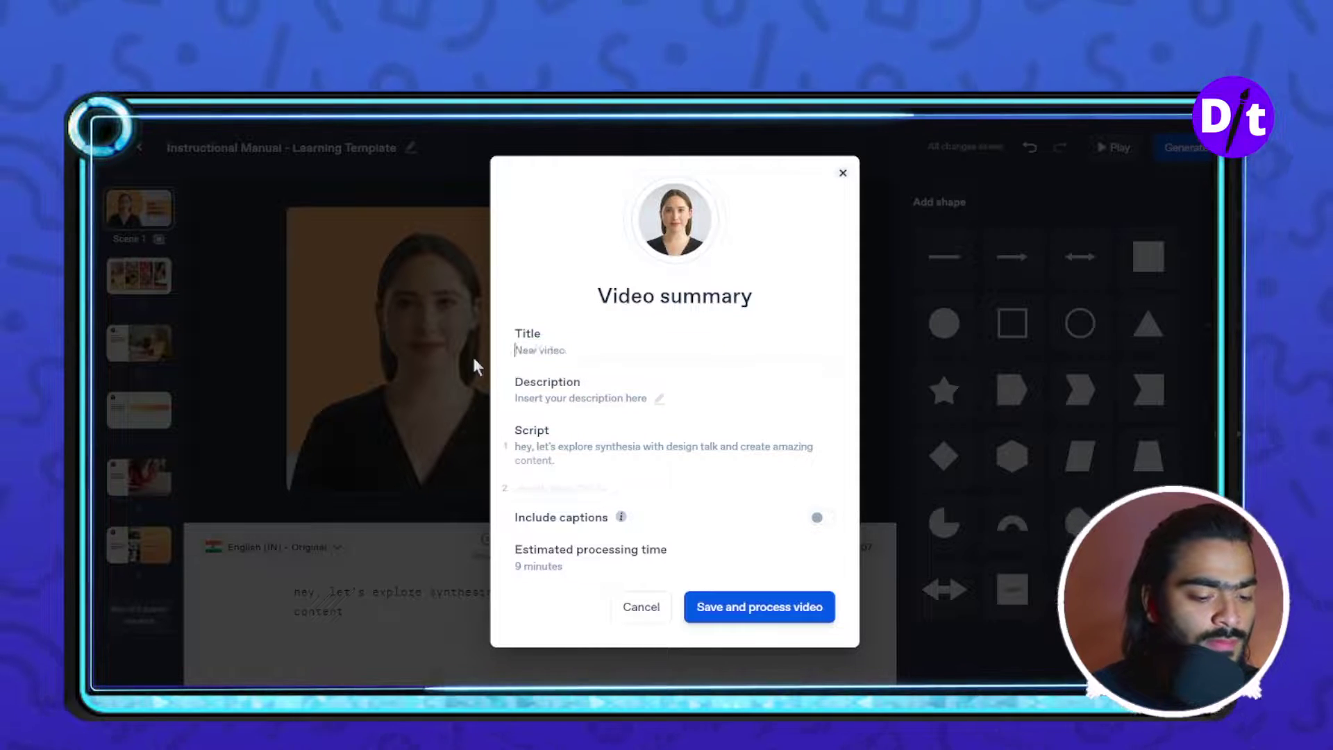
{"action": "type", "text": "let's e"}
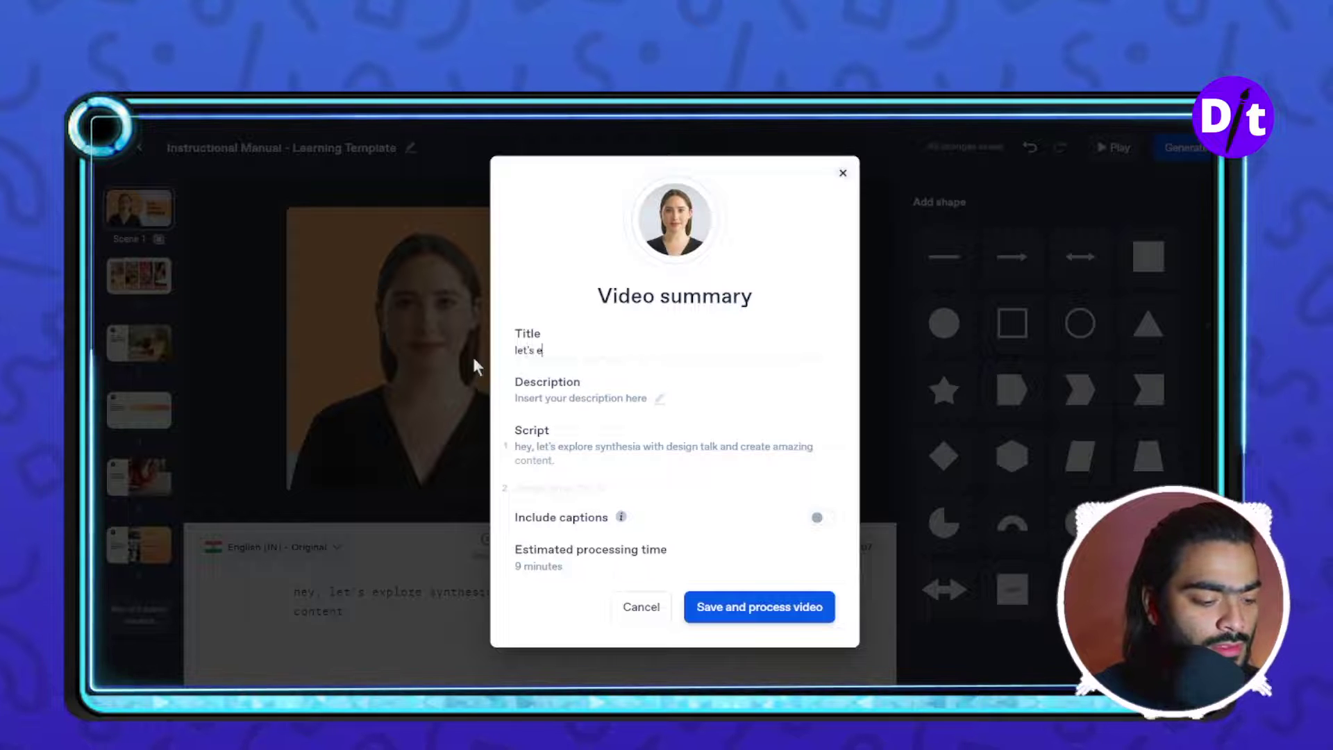
{"action": "type", "text": "xplore"}
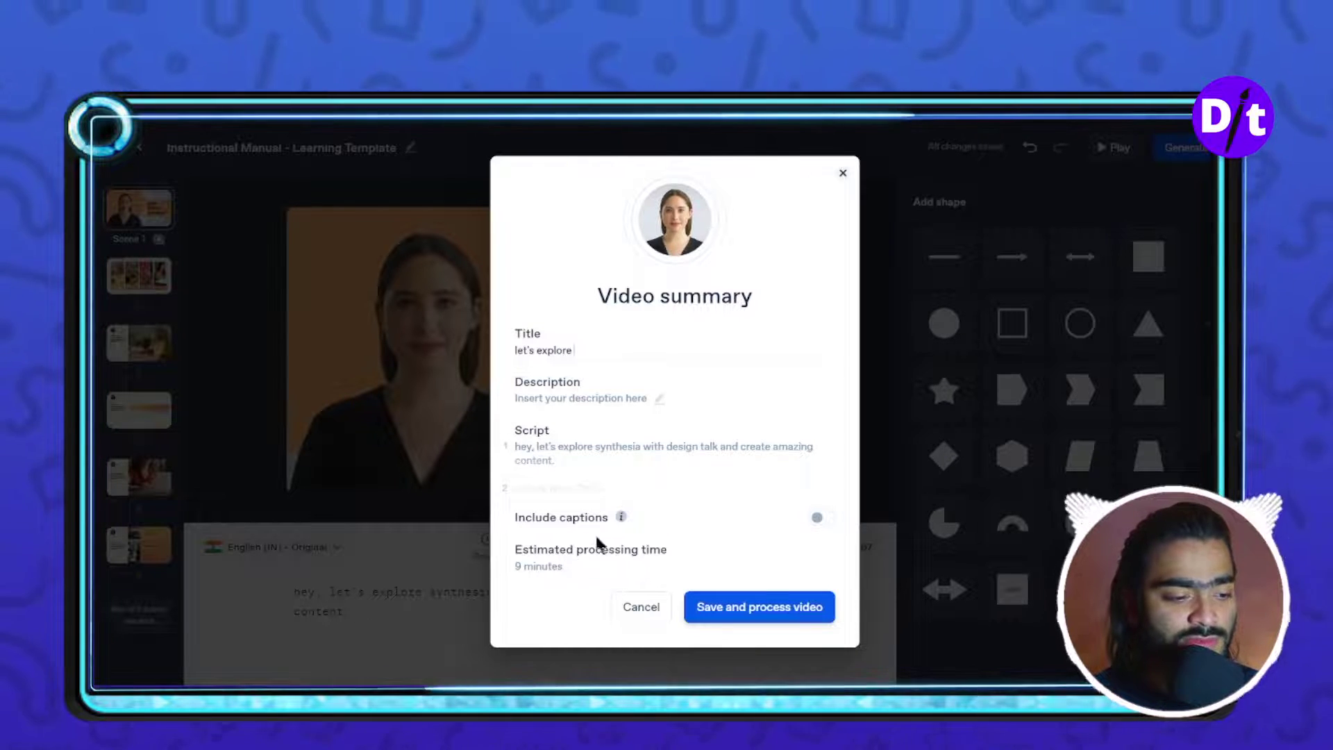
{"action": "left_click_drag", "start_coordinate": [512, 519], "coordinate": [595, 519]}
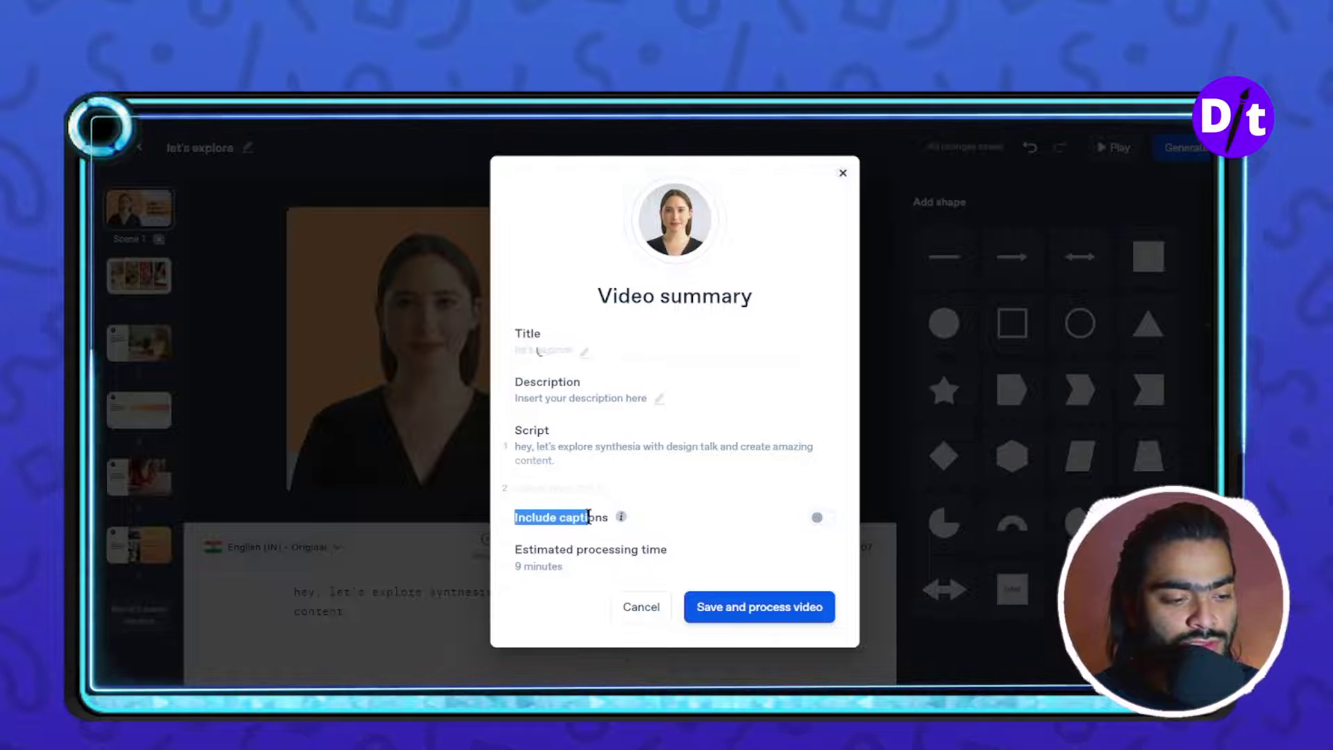
{"action": "left_click", "coordinate": [597, 521]}
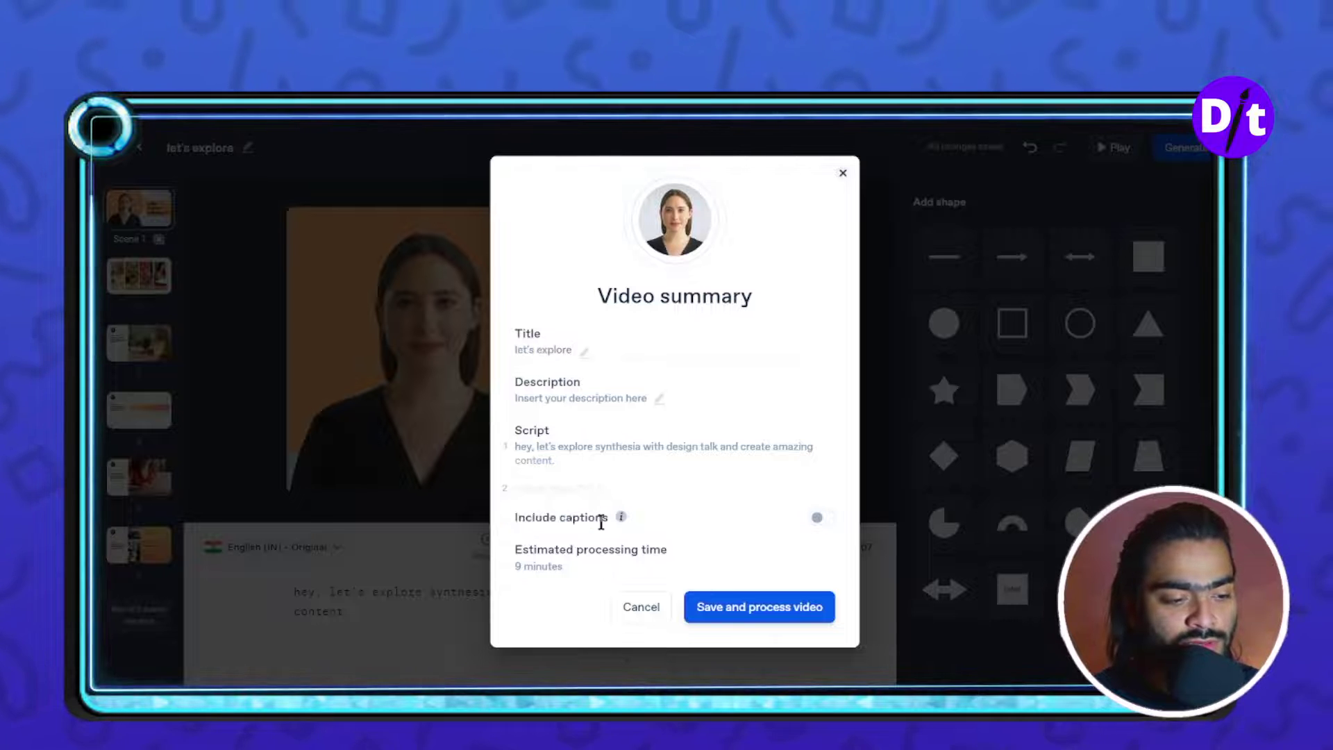
{"action": "left_click", "coordinate": [825, 519]}
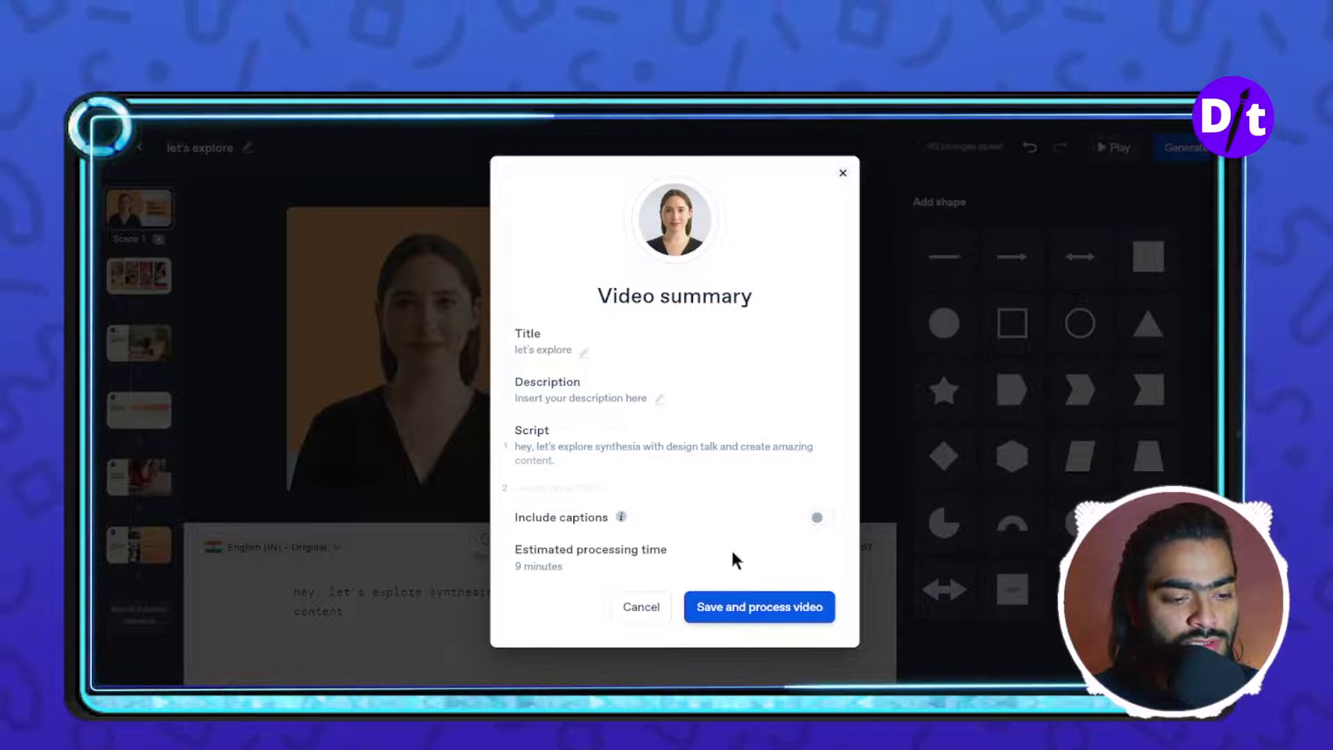
Save and start processing the video, then check the Videos list
{"action": "left_click", "coordinate": [783, 614]}
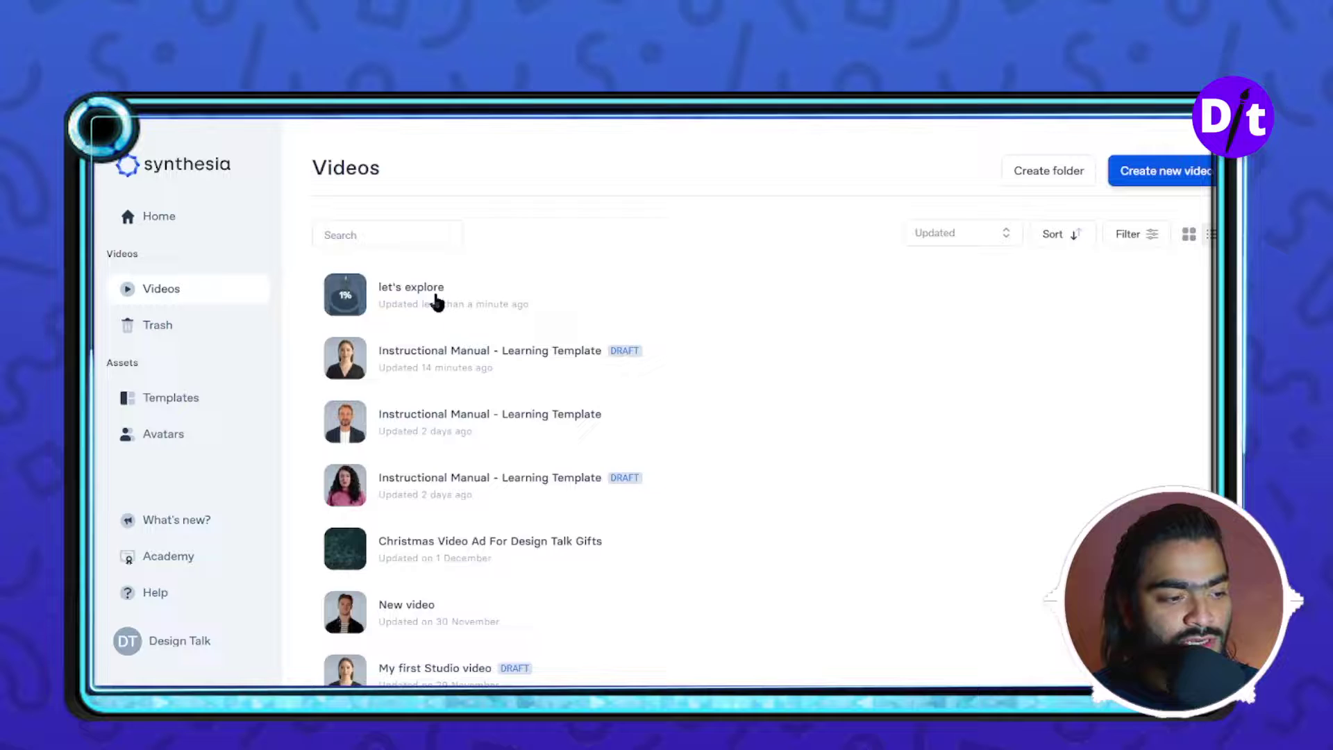
{"action": "scroll", "coordinate": [548, 297], "scroll_direction": "down", "scroll_amount": 3}
{"action": "scroll", "coordinate": [506, 331], "scroll_direction": "up", "scroll_amount": 3}
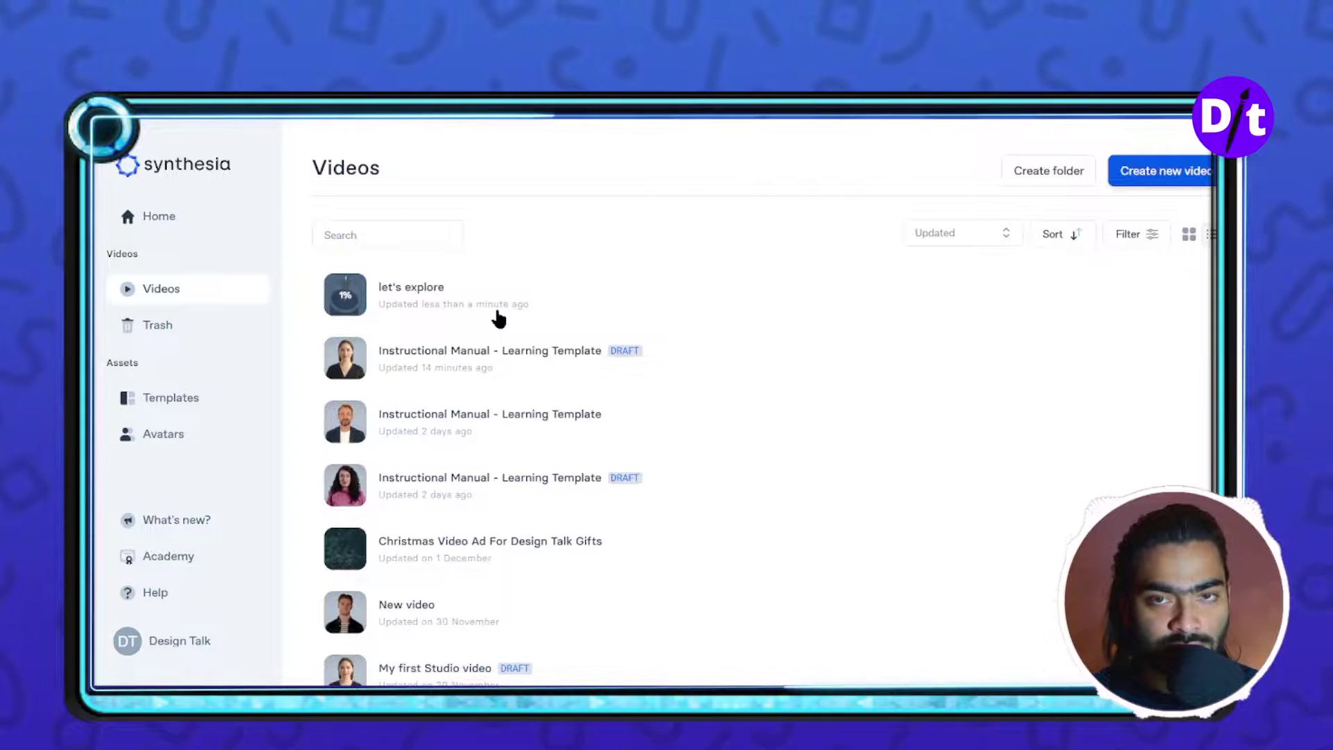
{"action": "scroll", "coordinate": [497, 315], "scroll_direction": "down", "scroll_amount": 3}
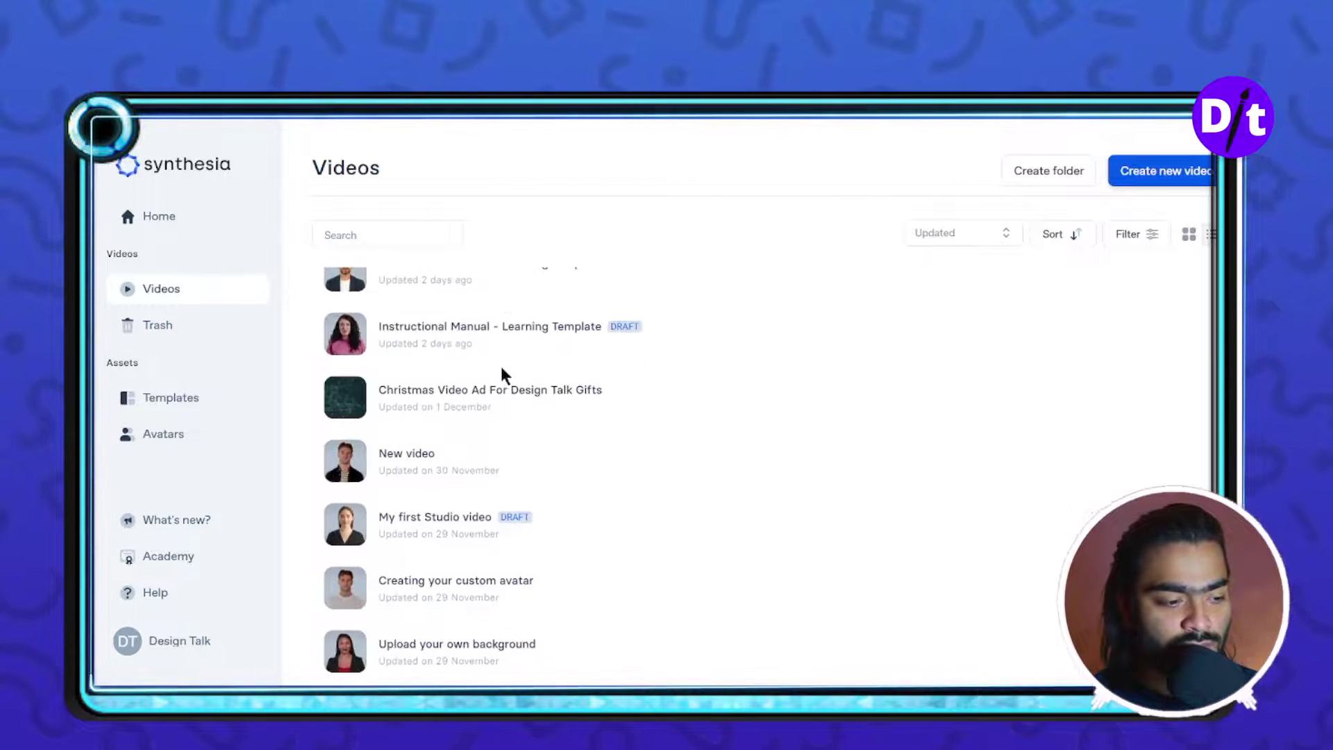
{"action": "scroll", "coordinate": [1107, 295], "scroll_direction": "up", "scroll_amount": 3}
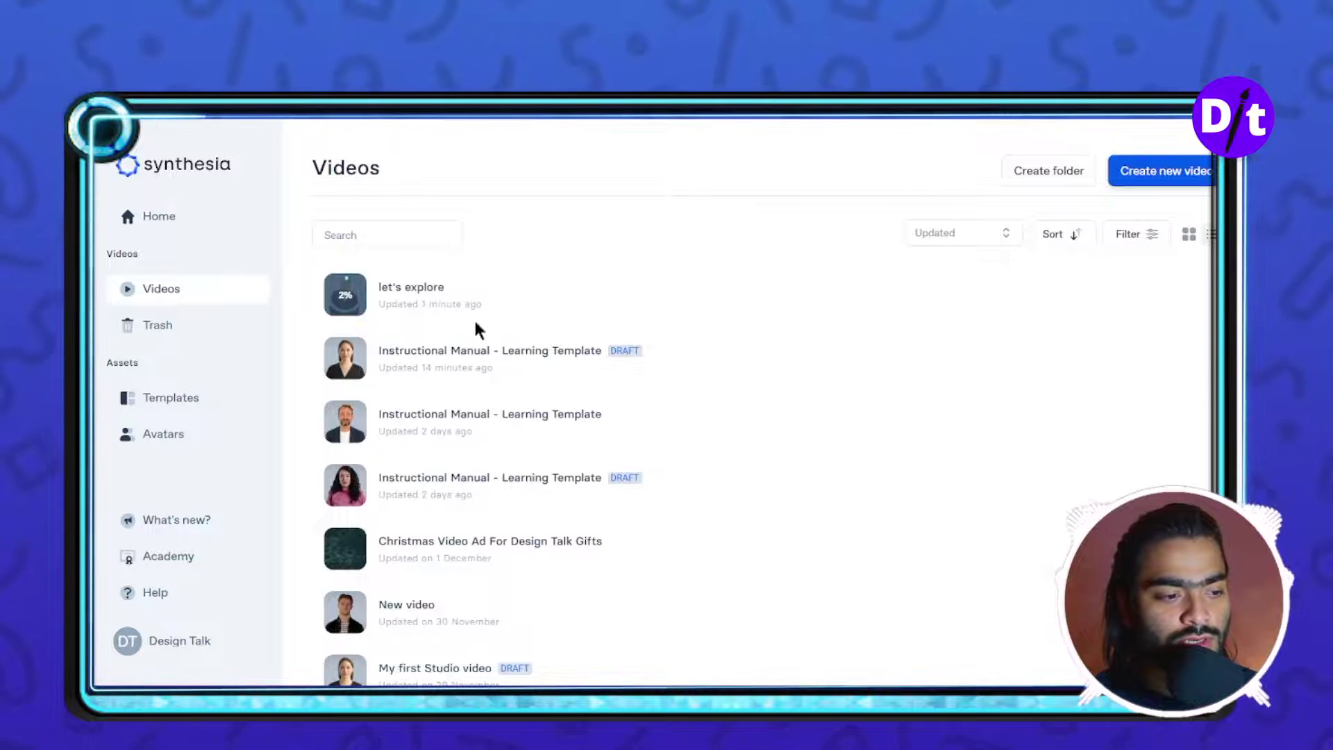
Check the 'let's explore' video's details twice, returning to the Videos list each time
{"action": "left_click", "coordinate": [414, 304]}
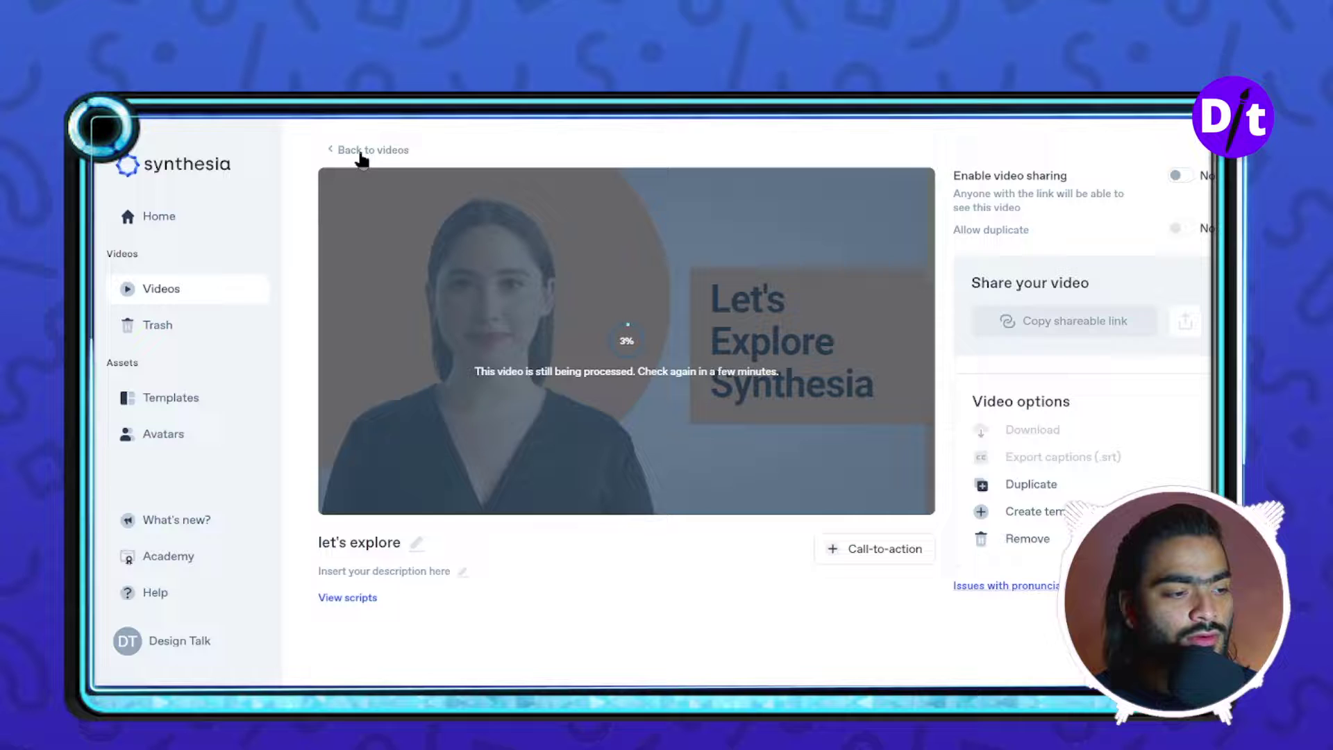
{"action": "left_click", "coordinate": [361, 154]}
{"action": "scroll", "coordinate": [417, 462], "scroll_direction": "down", "scroll_amount": 4}
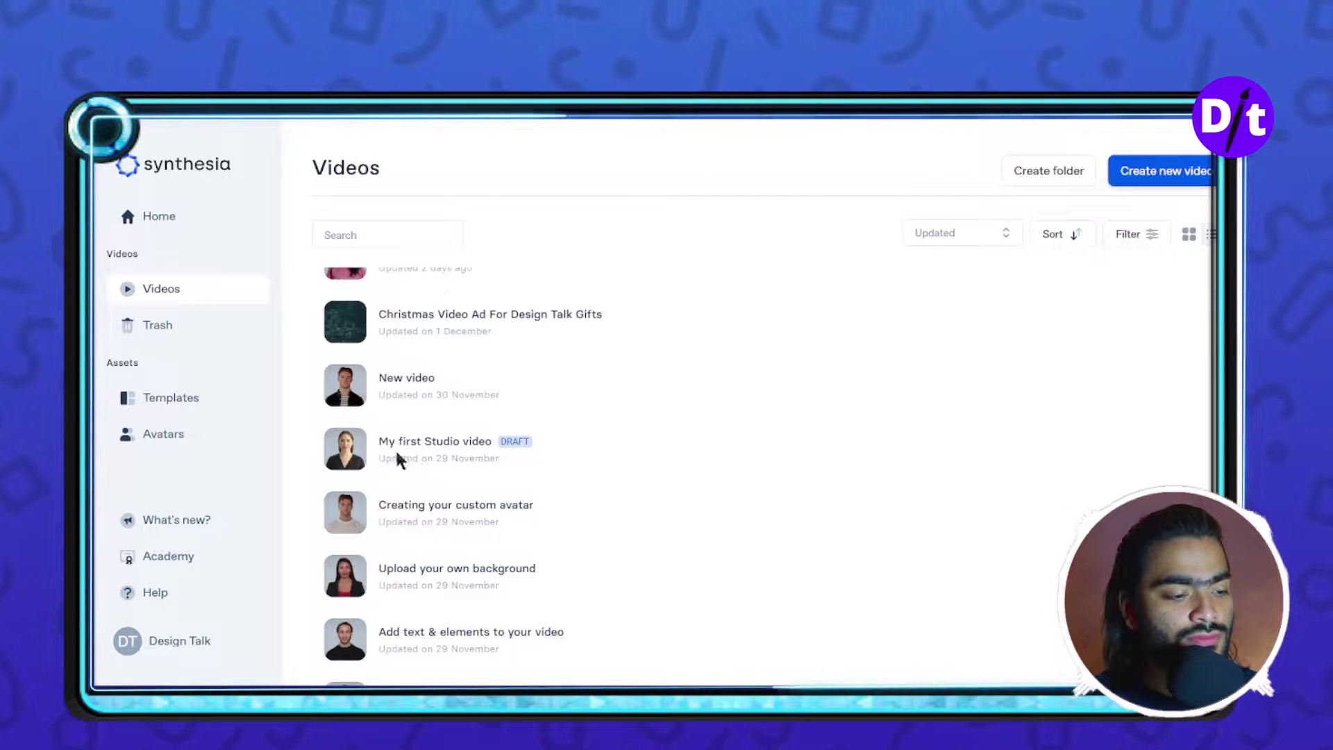
{"action": "scroll", "coordinate": [417, 347], "scroll_direction": "up", "scroll_amount": 3}
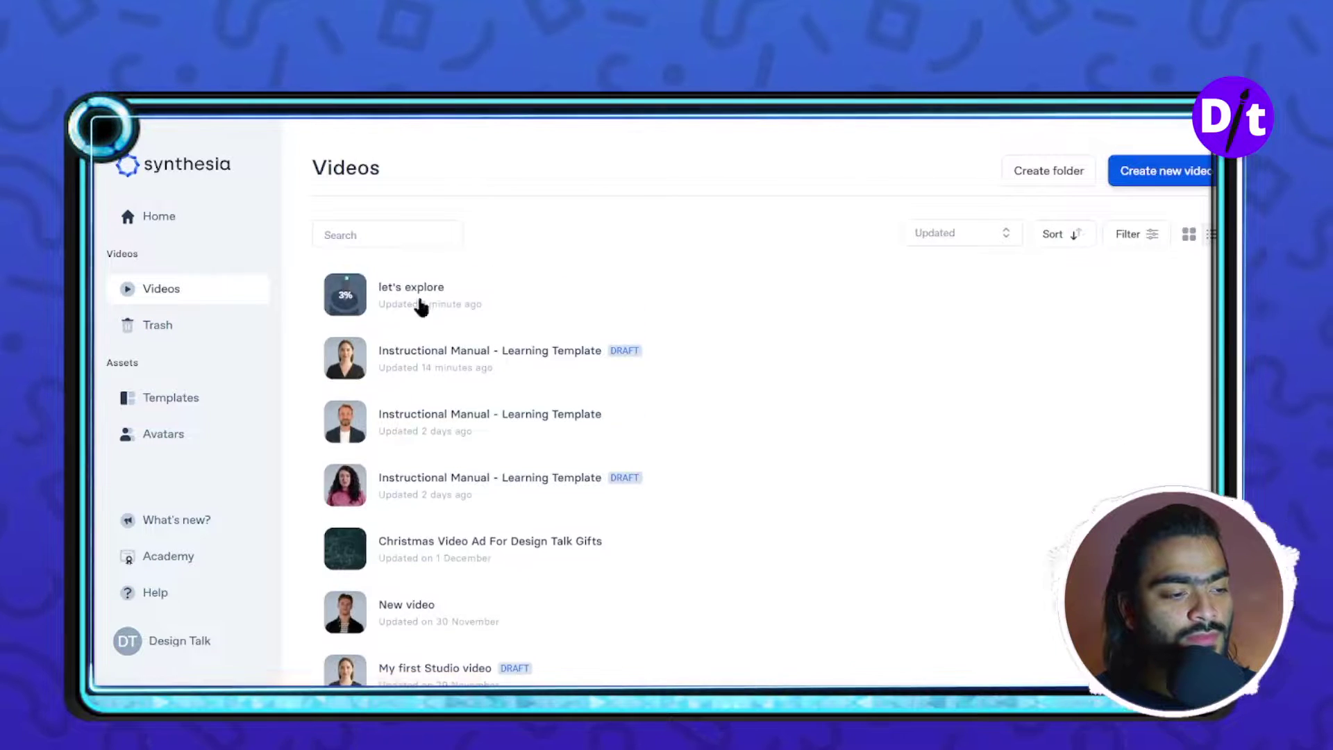
{"action": "left_click", "coordinate": [419, 300]}
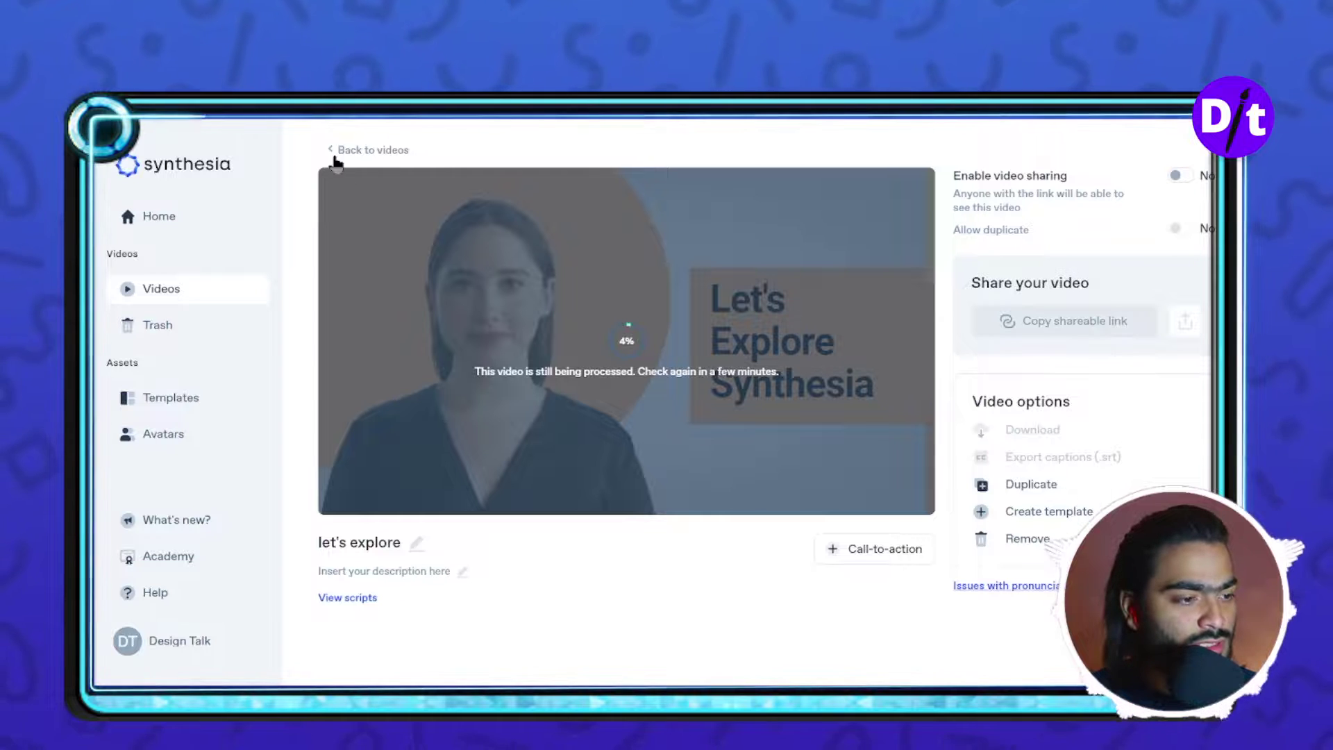
{"action": "left_click", "coordinate": [333, 154]}
{"action": "scroll", "coordinate": [461, 361], "scroll_direction": "down", "scroll_amount": 3}
{"action": "scroll", "coordinate": [469, 423], "scroll_direction": "up", "scroll_amount": 2}
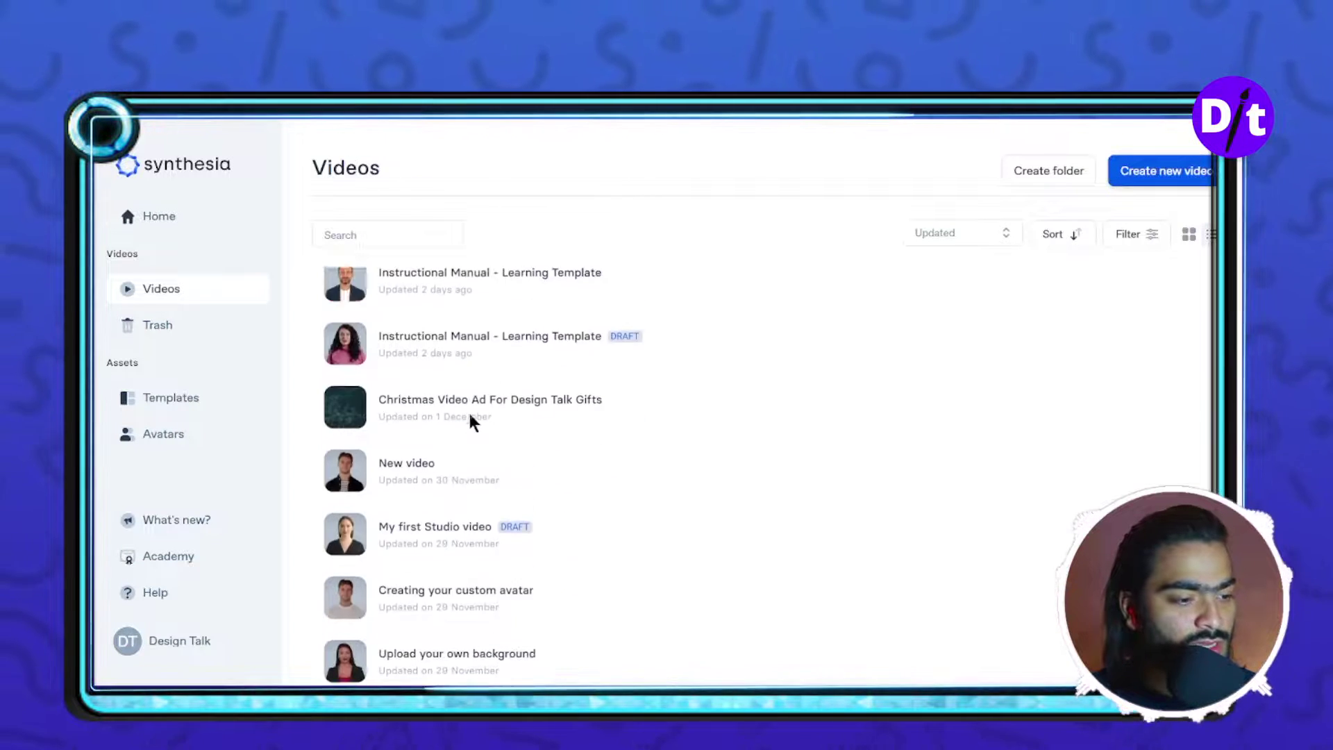
Download 'Christmas Video Ad For Design Talk Gifts' as a 25.8 MB MP4
{"action": "left_click", "coordinate": [674, 490]}
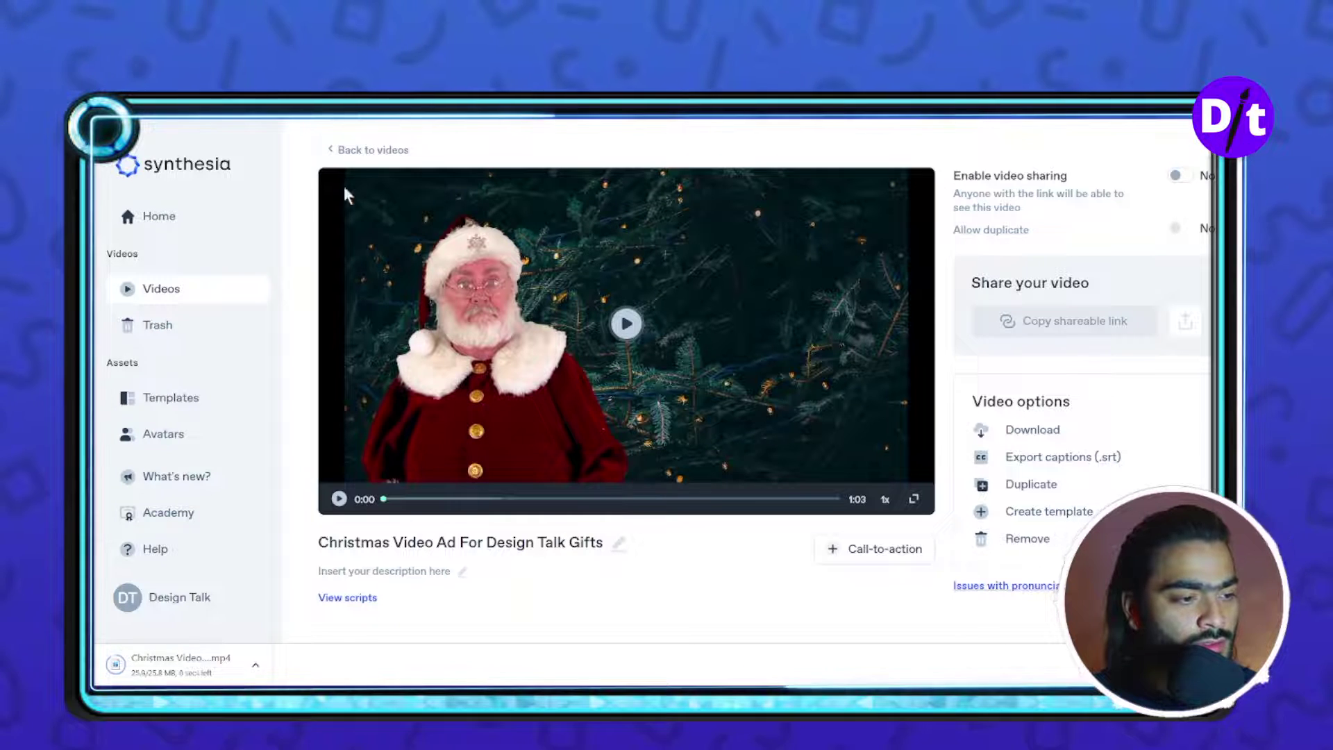
{"action": "left_click", "coordinate": [351, 152]}
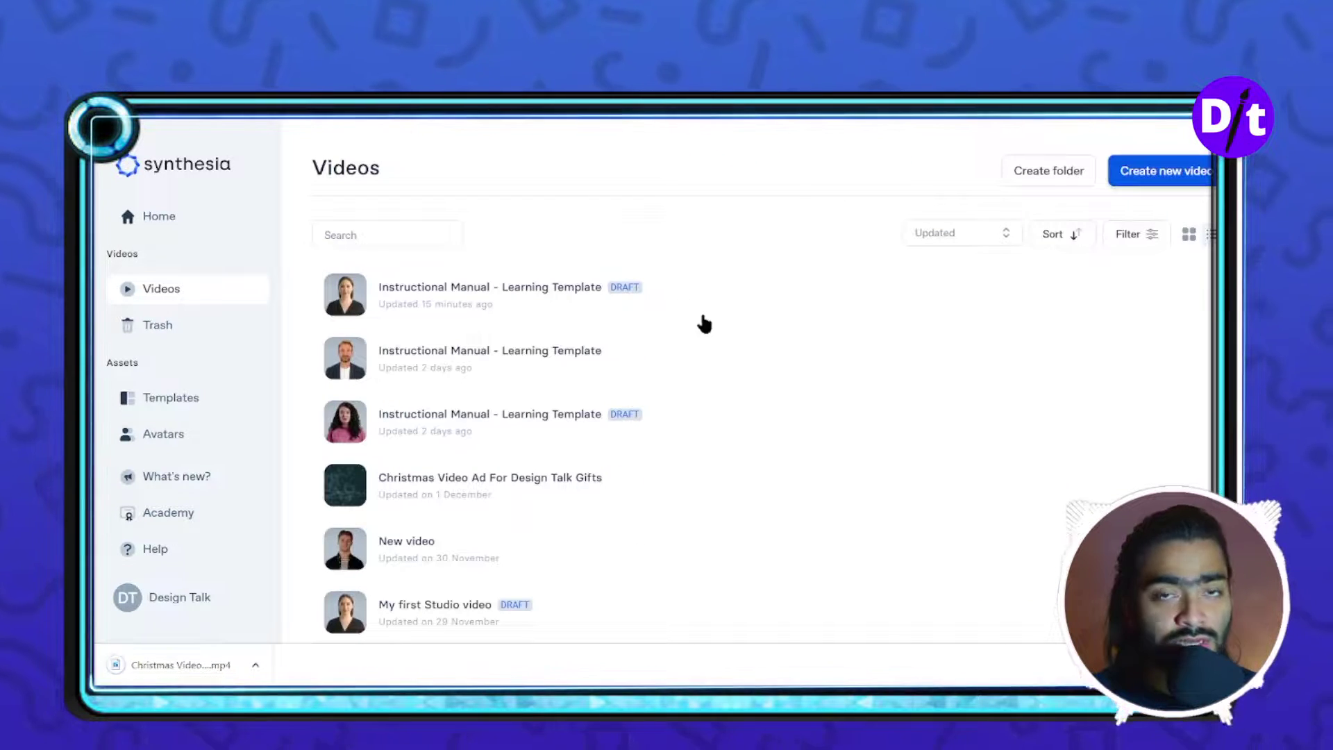